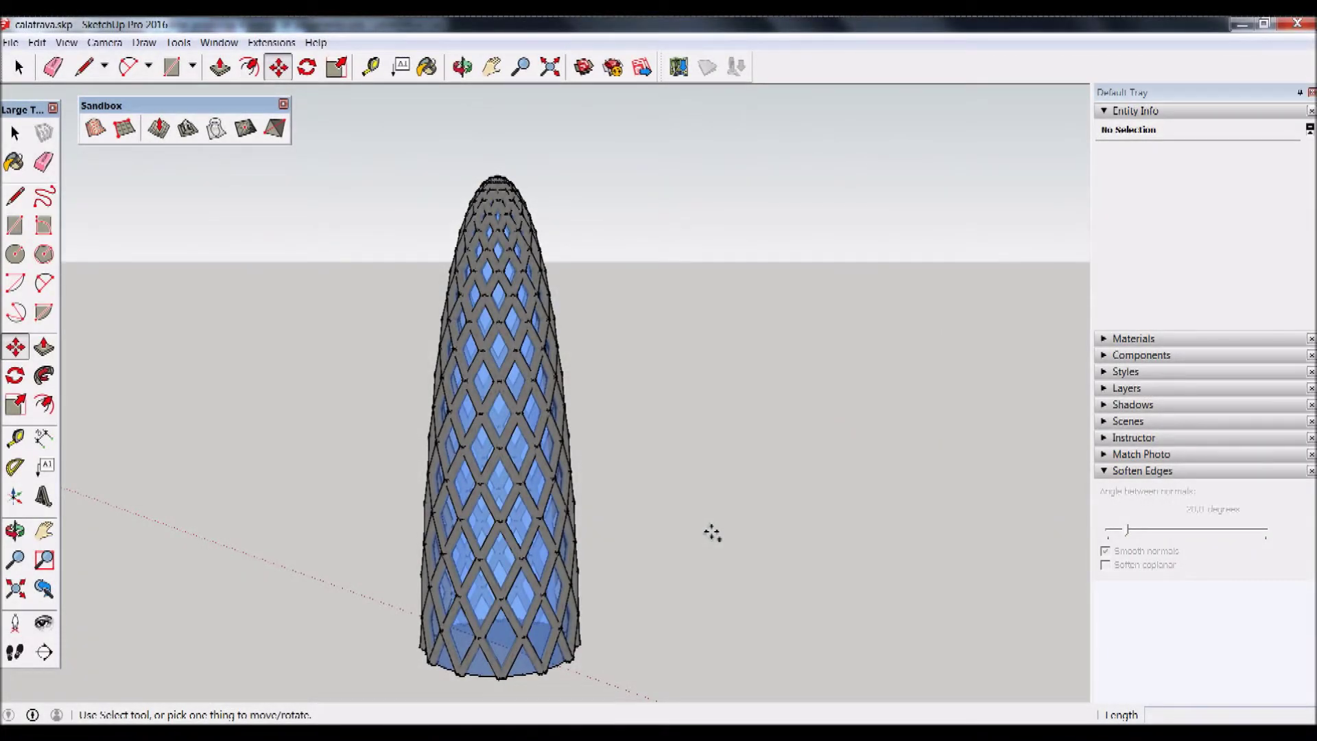
Orbit to review the finished lattice tower, then start a new Untitled model.
key("o")
mouse_move(683, 540)
left_mouse_down()
mouse_move(618, 547)
mouse_move(789, 545)
left_mouse_up()
key("m")
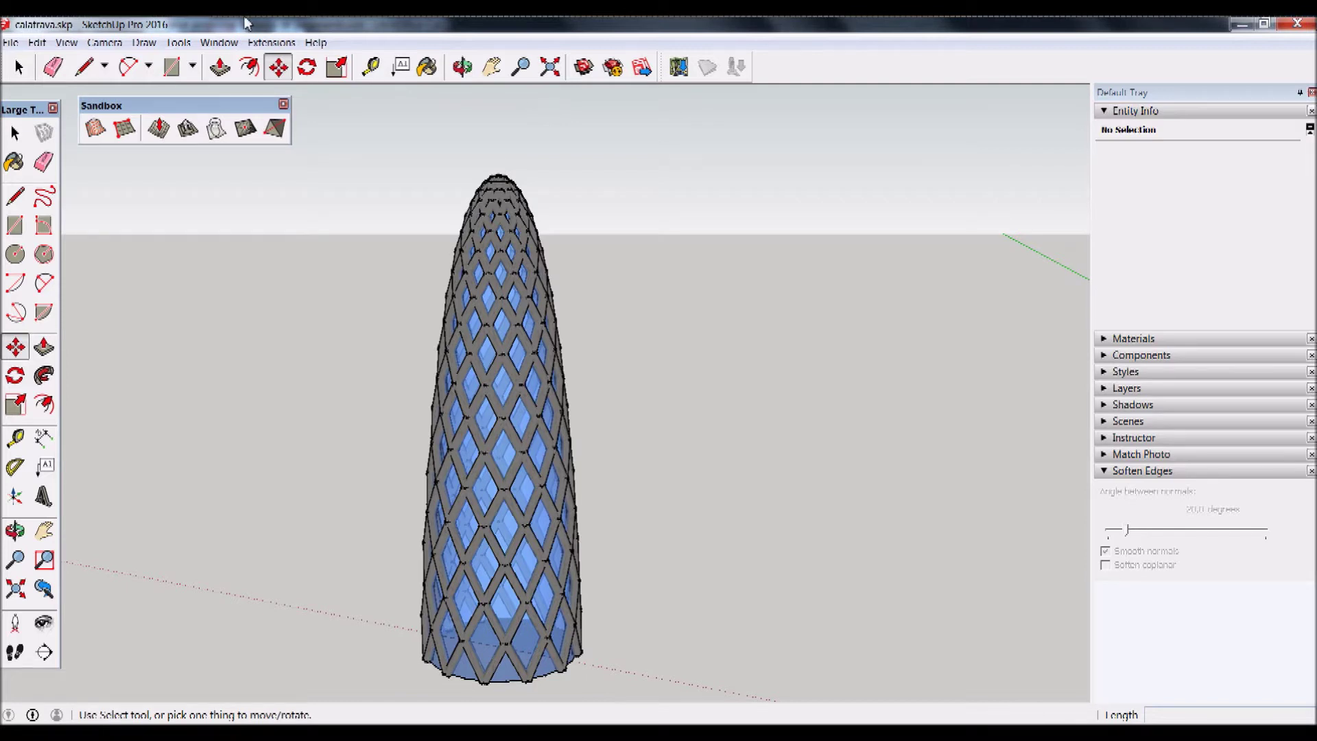
left_click(13, 42)
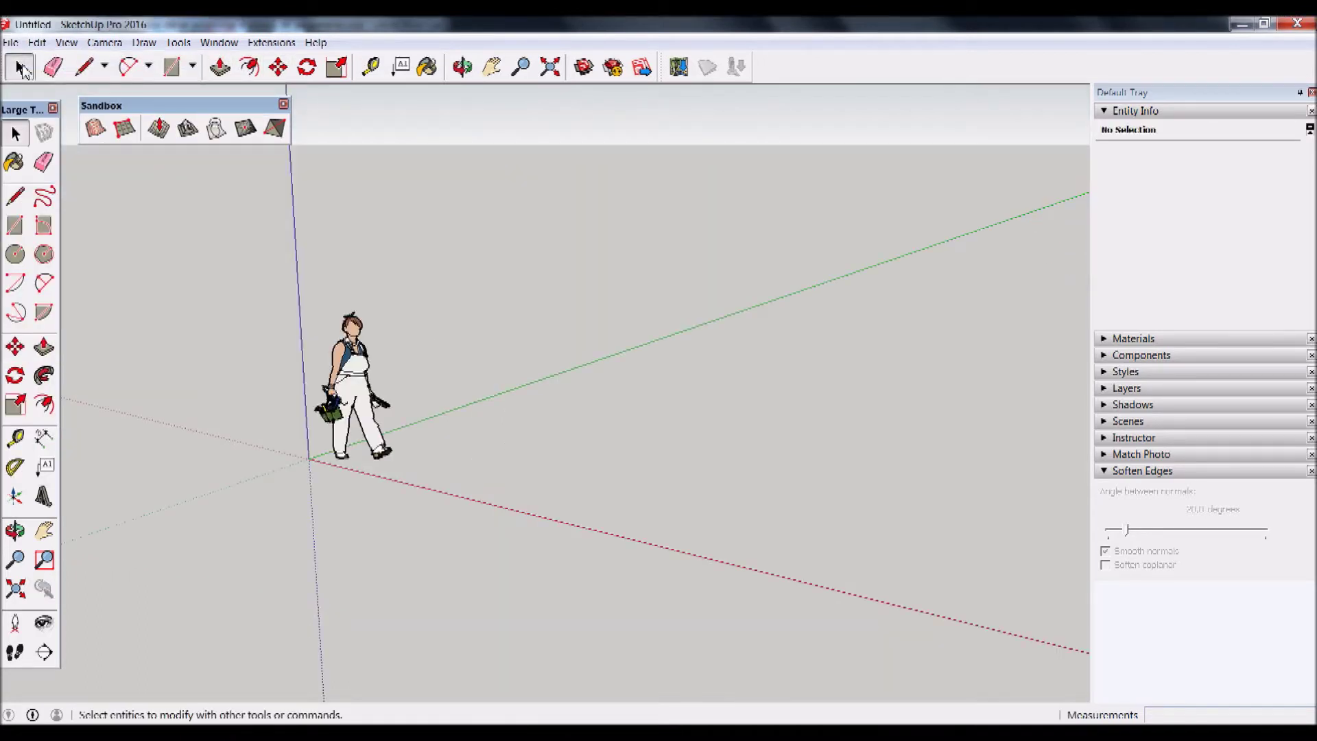
Delete the default person figure from the new scene.
left_click(351, 351)
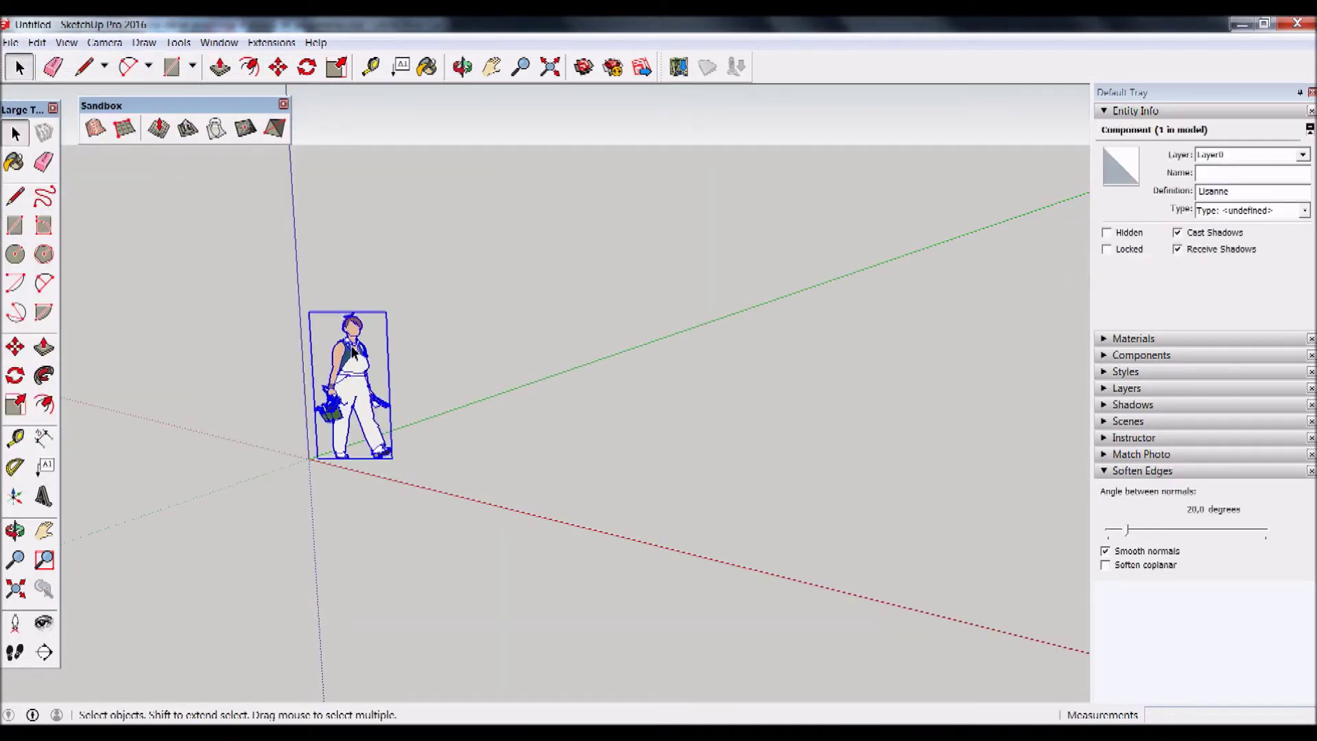
key("Delete")
middle_click_drag(505, 506, 506, 494)
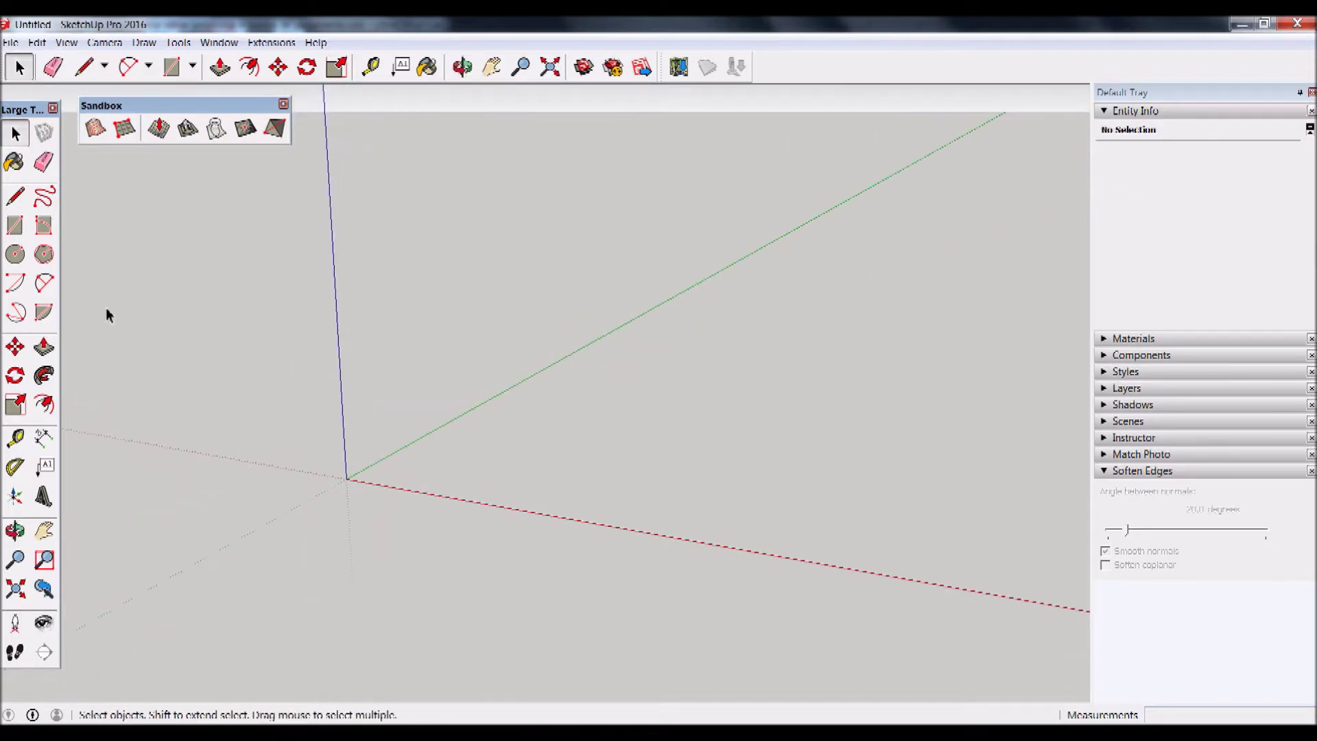
Draw a flat circle centred on the origin with its edge on the red axis.
left_click(16, 257)
left_click(348, 479)
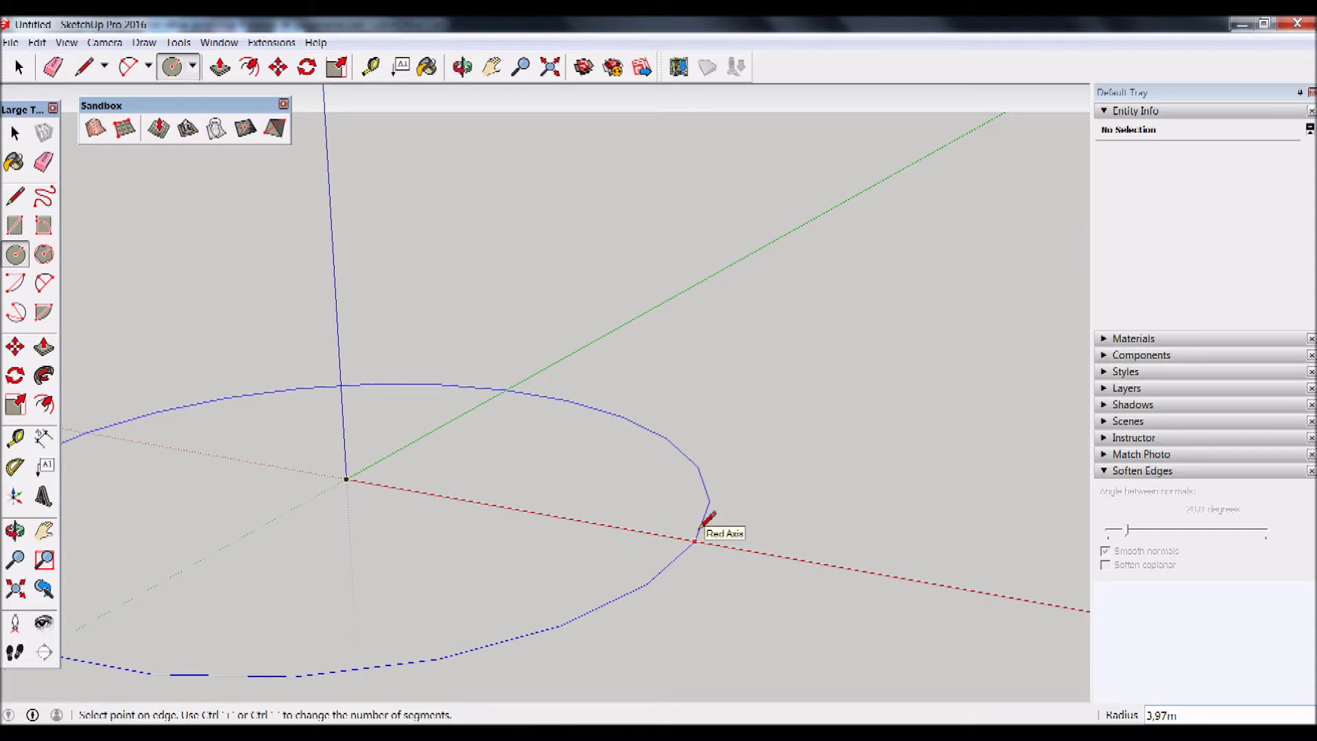
left_click(699, 528)
scroll(652, 426, "down", 3)
scroll(623, 450, "down", 2)
scroll(632, 421, "down", 1)
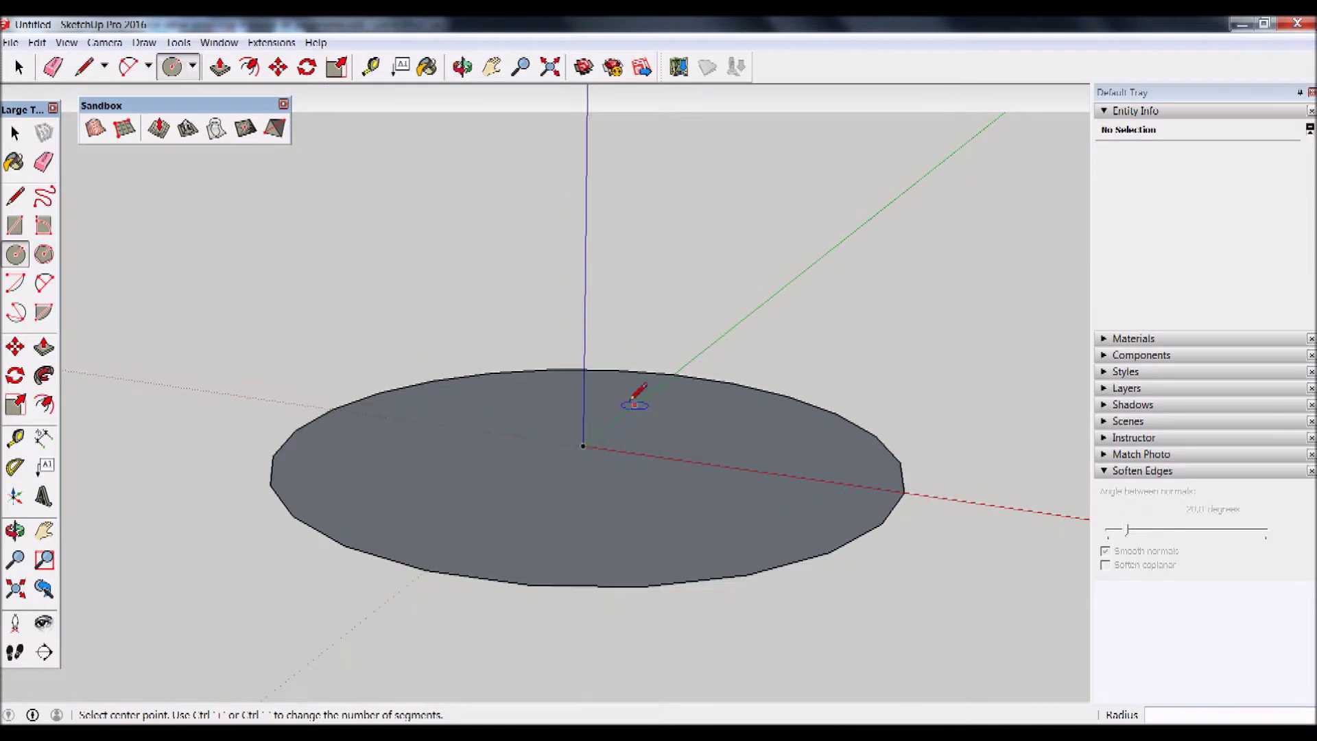
scroll(634, 404, "up", 1)
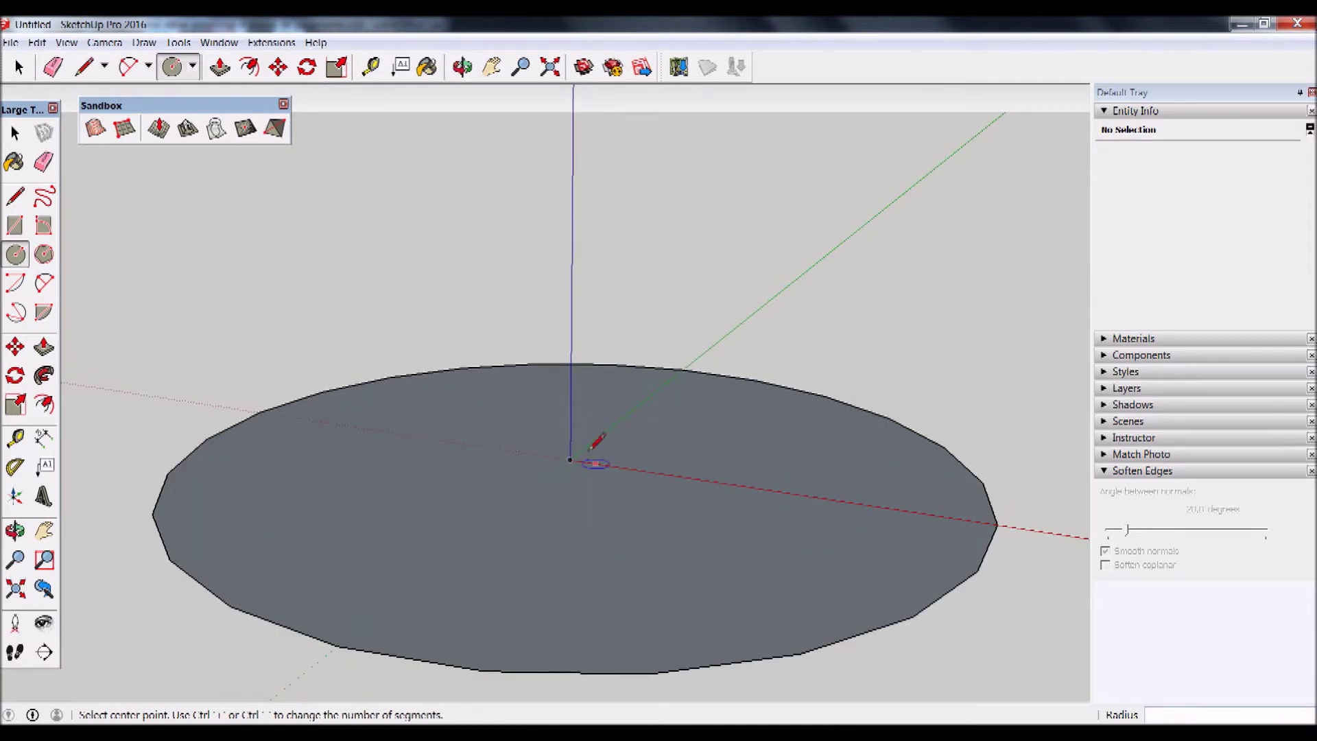
Orbit to a side-on view of the disc and centre an upright circle at the origin.
mouse_move(597, 515)
middle_mouse_down()
mouse_move(759, 452)
mouse_move(767, 432)
mouse_move(641, 403)
middle_mouse_up()
middle_click_drag(577, 456, 664, 462)
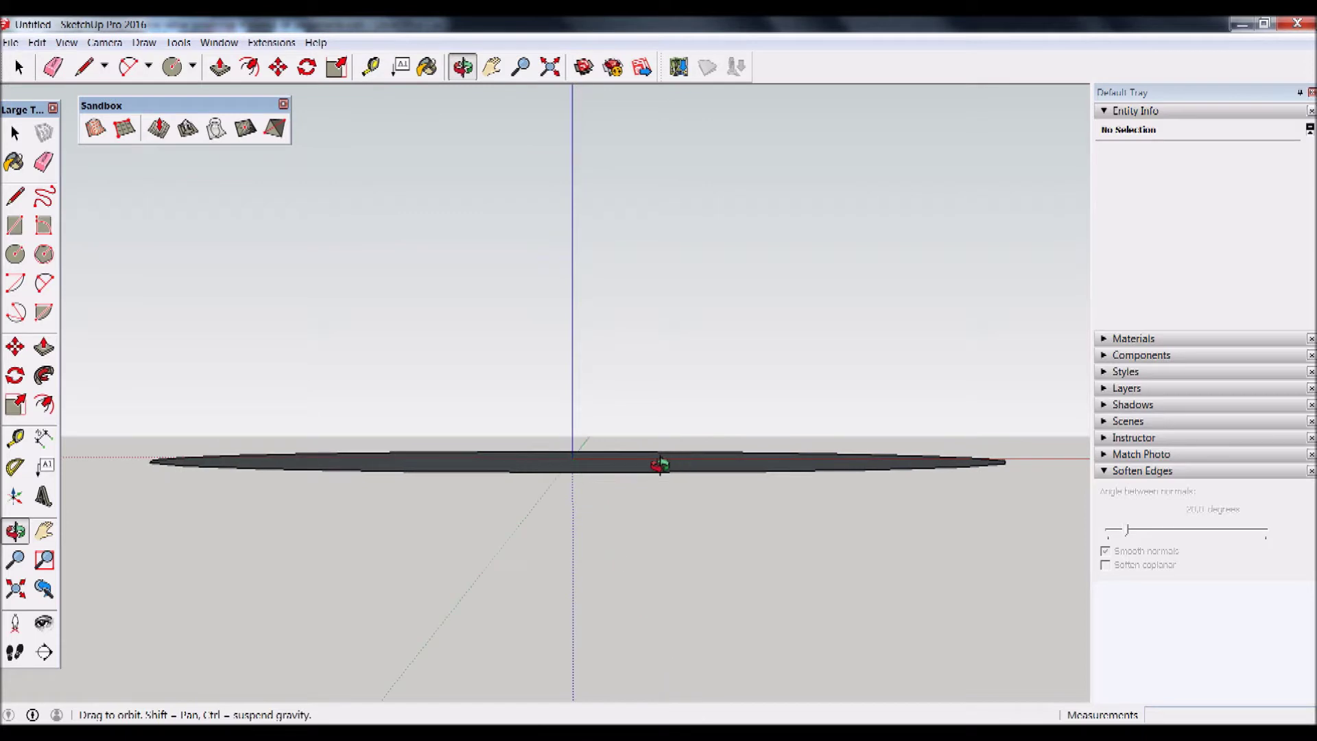
left_click(573, 458)
type("12.5")
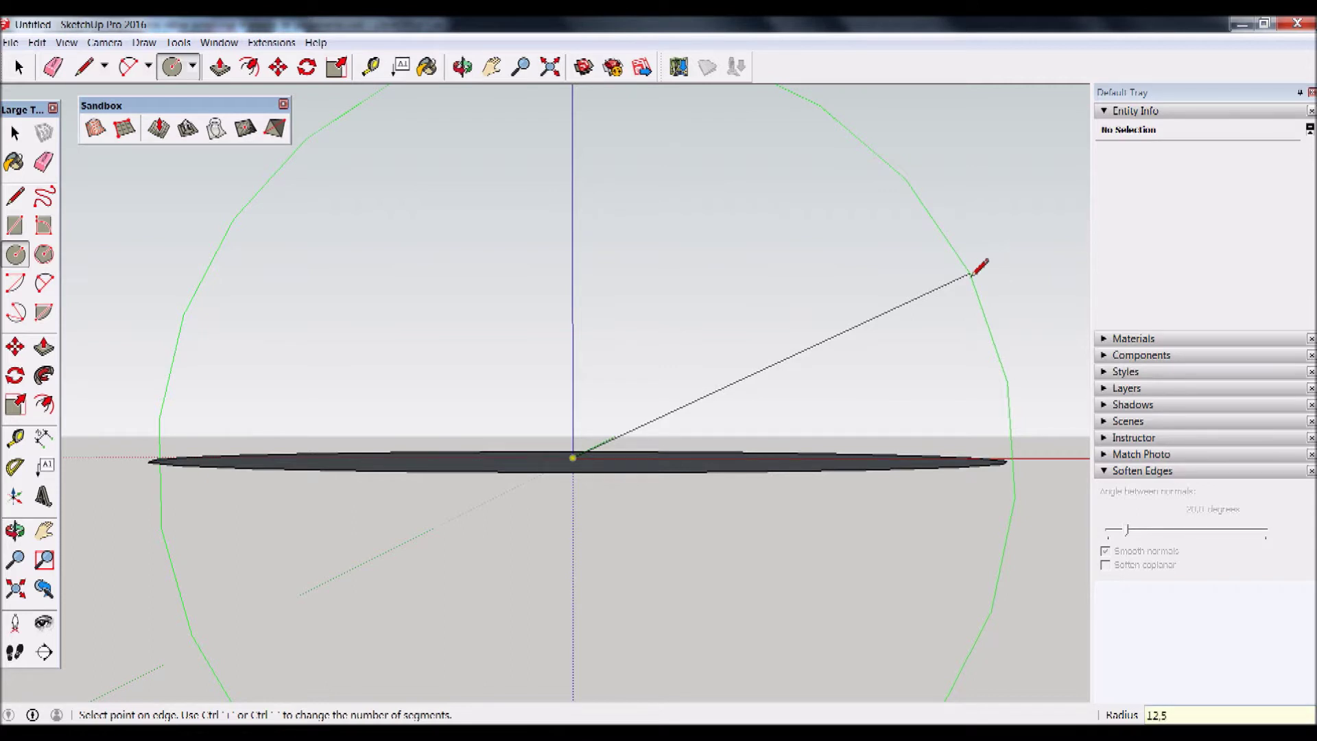
Finish the upright radius-12 circle and split it with a vertical line from its top to the origin.
left_click(972, 274)
mouse_move(980, 265)
middle_mouse_down()
mouse_move(771, 479)
mouse_move(887, 410)
mouse_move(729, 373)
mouse_move(697, 379)
mouse_move(720, 361)
mouse_move(722, 333)
middle_mouse_up()
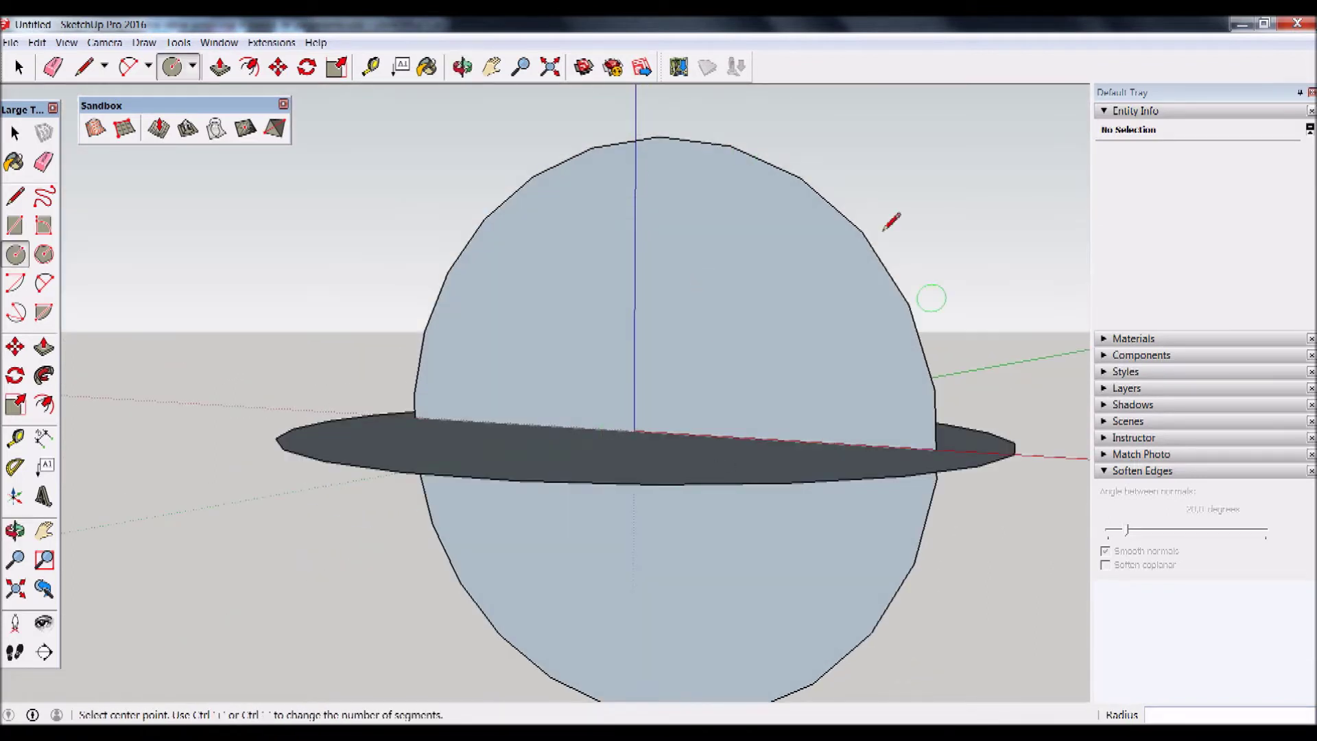
left_click(15, 196)
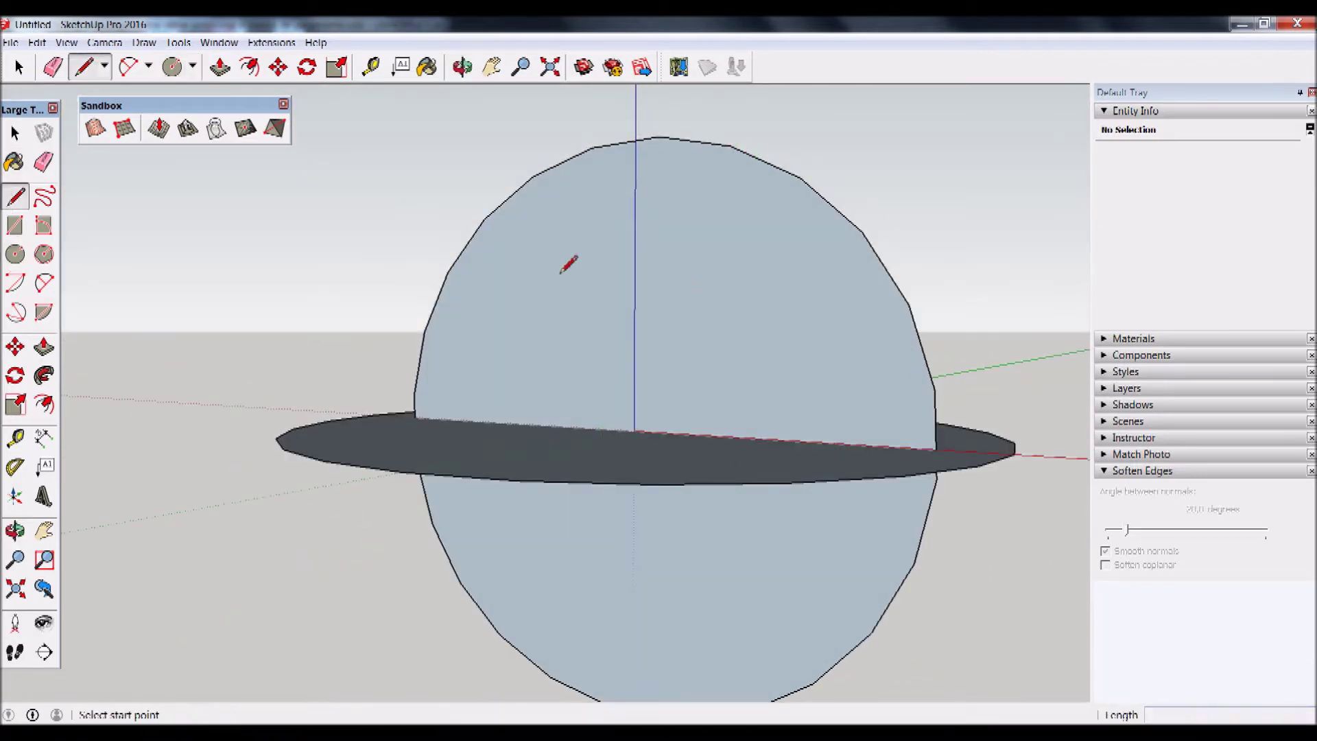
left_click(637, 141)
left_click(634, 432)
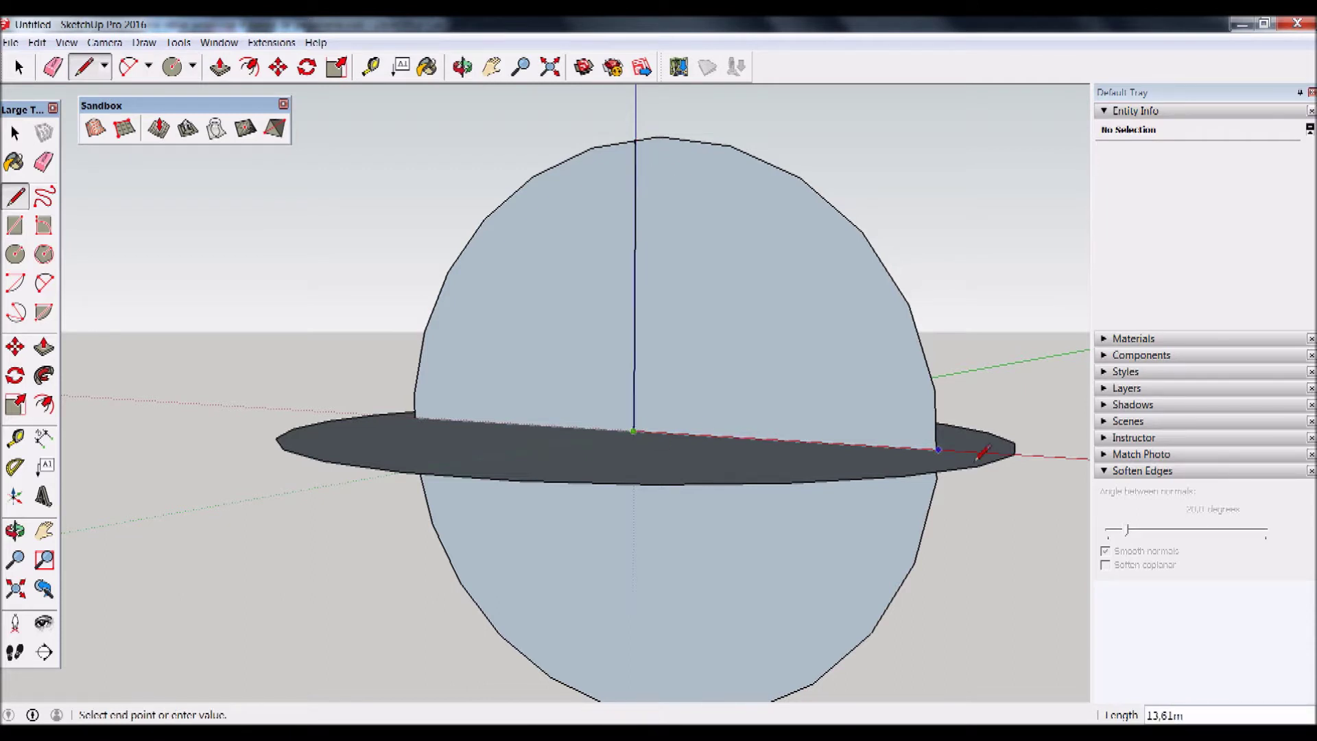
key("Escape")
scroll(693, 455, "up", 1)
scroll(691, 447, "down", 2)
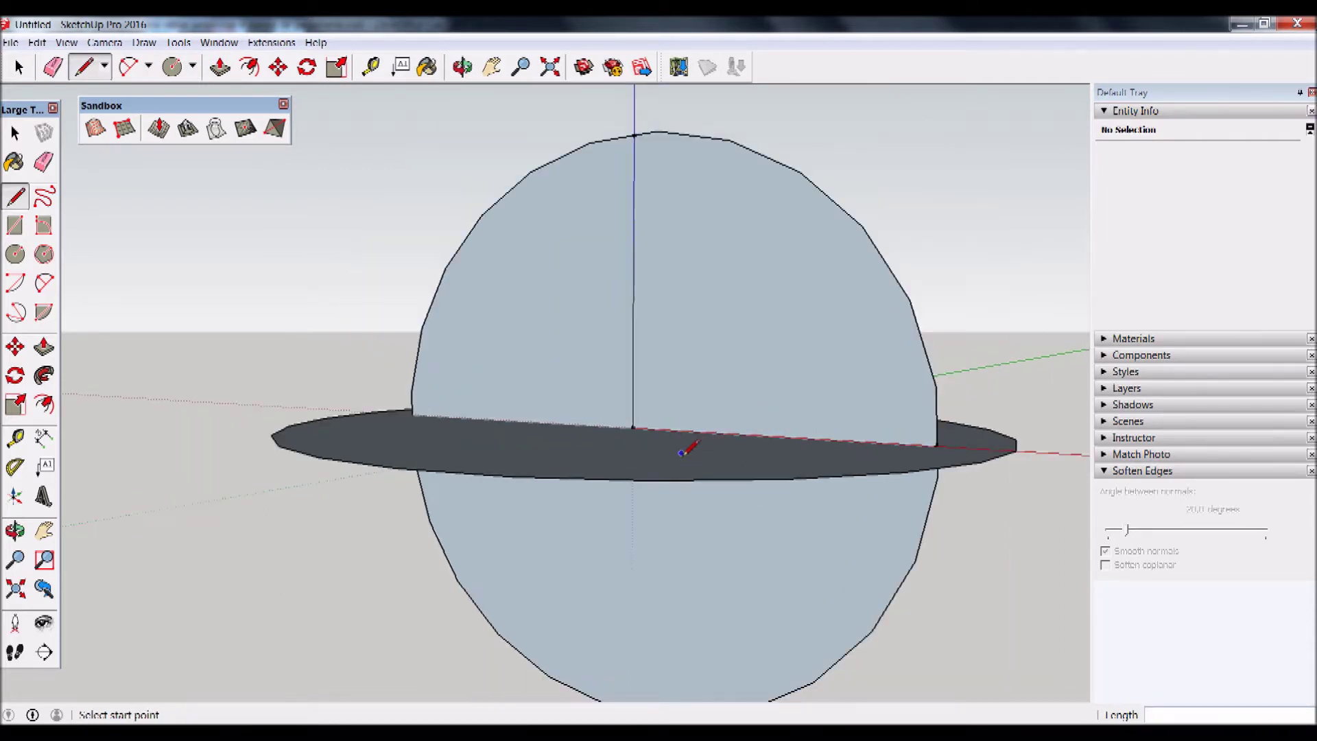
scroll(687, 433, "down", 1)
Erase all but the upper-right quarter, leaving an upright quarter-circle profile face.
right_click(688, 433)
key("Escape")
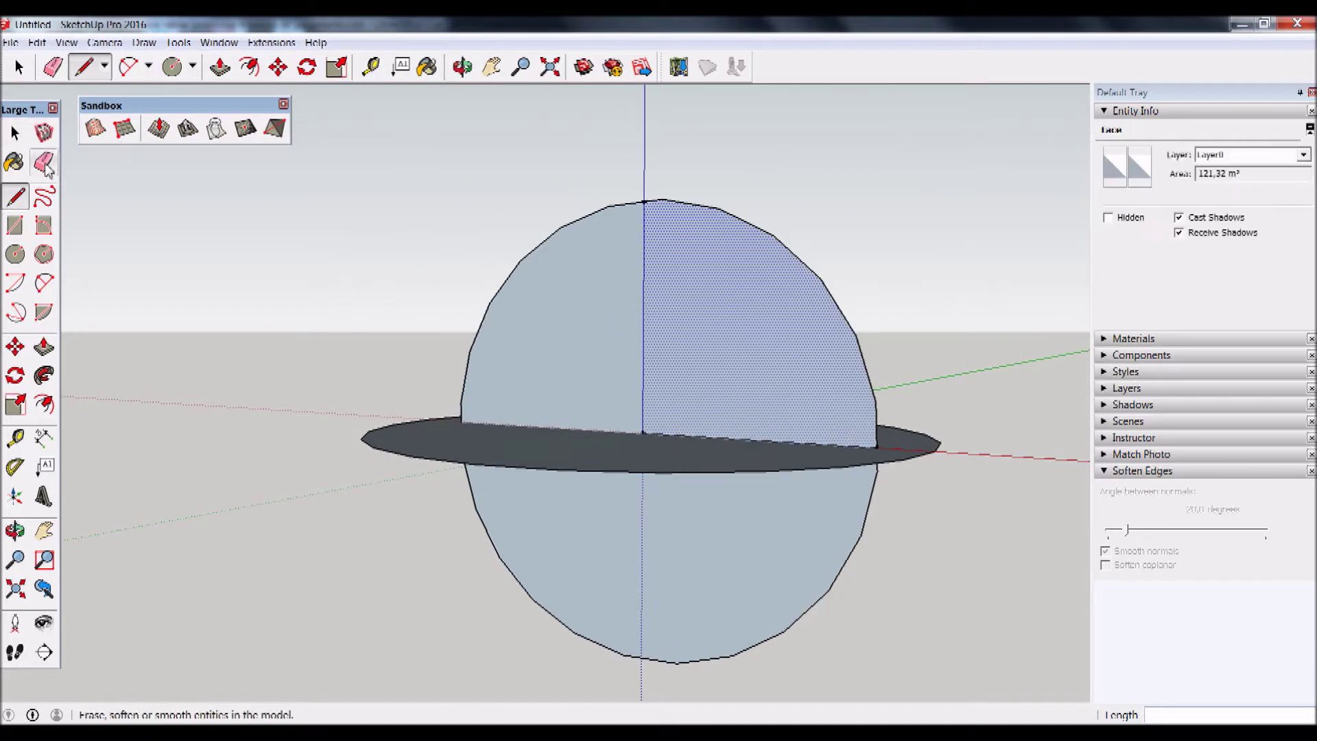
left_click(44, 162)
left_click_drag(509, 222, 521, 453)
scroll(717, 468, "up", 3)
mouse_move(533, 373)
middle_mouse_down()
mouse_move(544, 590)
mouse_move(588, 626)
mouse_move(574, 426)
middle_mouse_up()
scroll(591, 374, "down", 3)
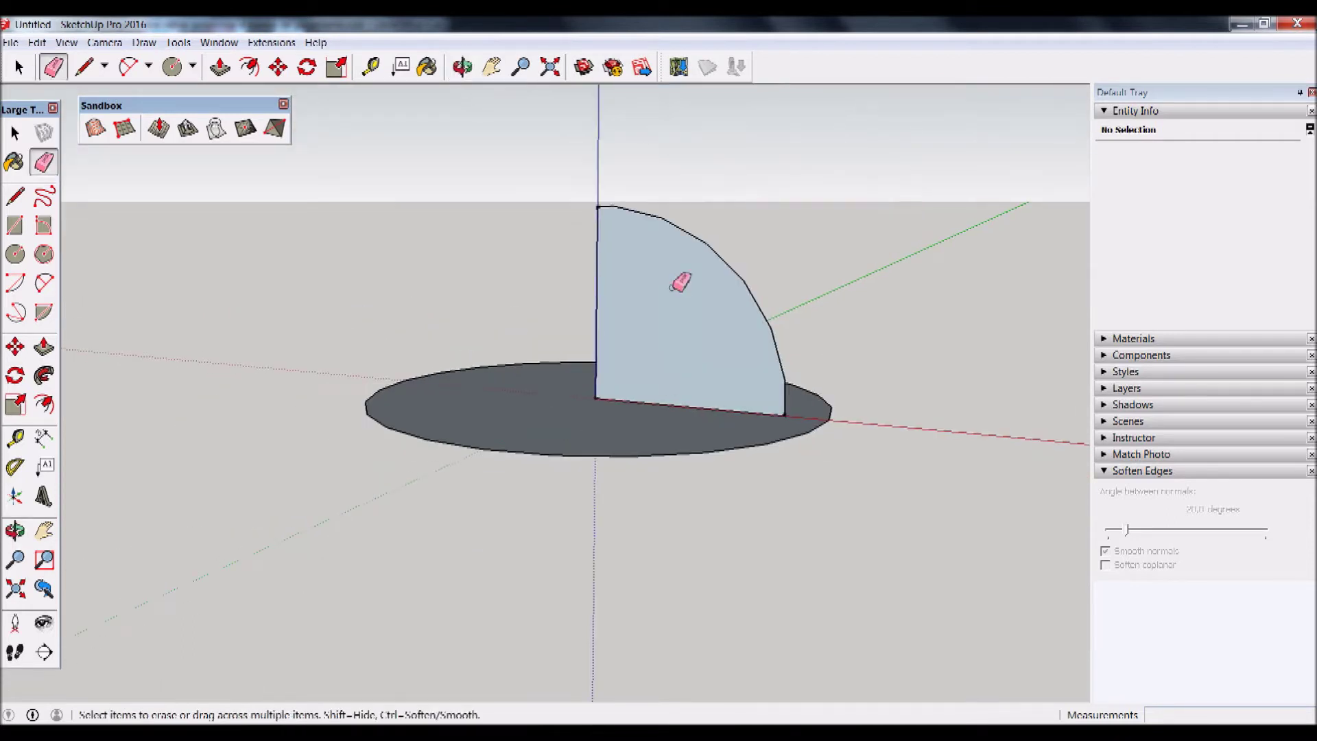
middle_click_drag(676, 279, 684, 293)
scroll(679, 220, "up", 3)
scroll(632, 220, "up", 2)
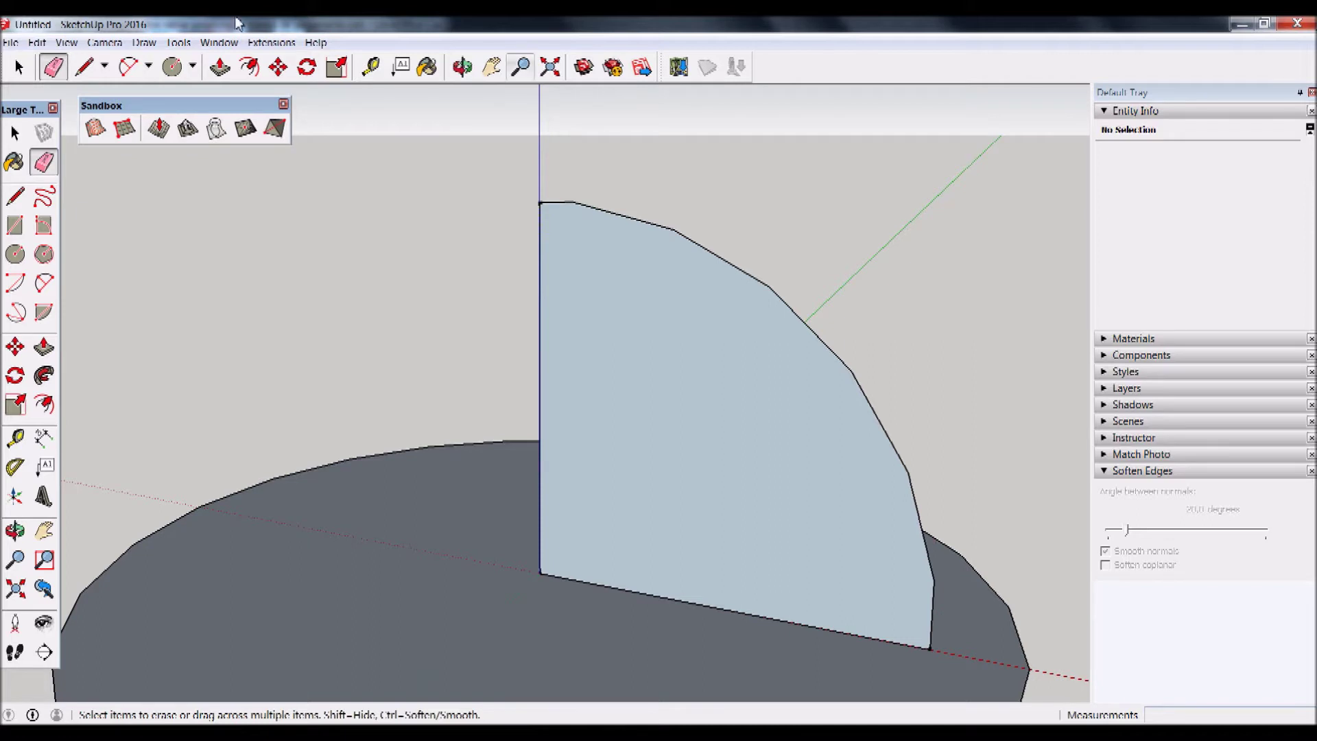
left_click(15, 133)
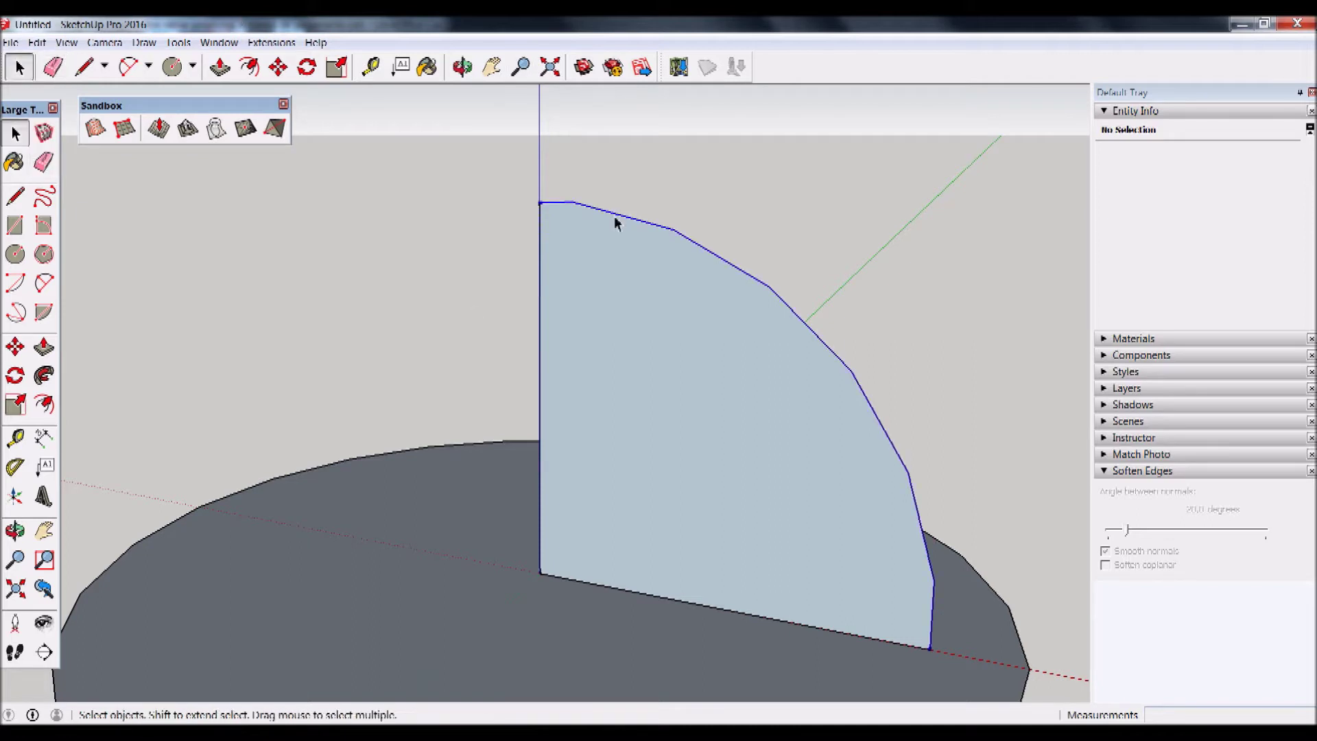
Select the quarter-circle's arc and set its Entity Info segments to 30.
left_click(871, 406)
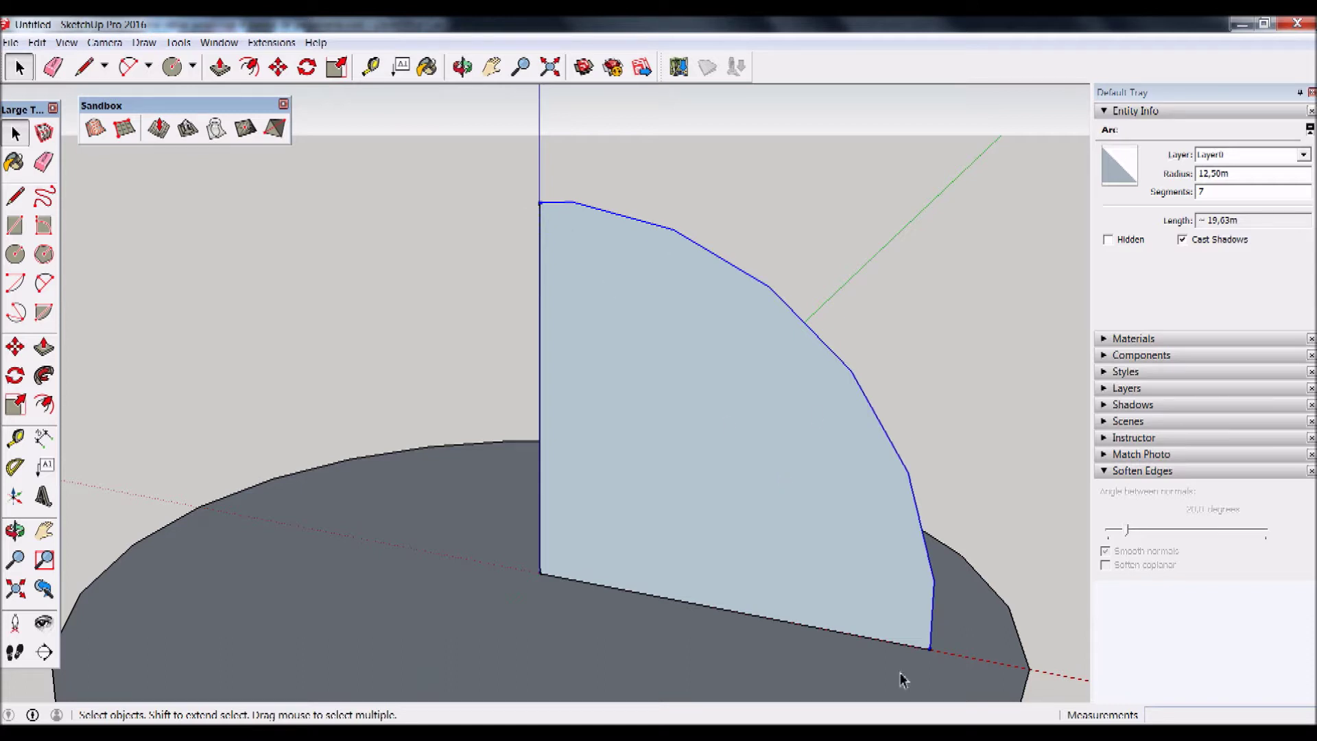
left_click(1234, 193)
type("30")
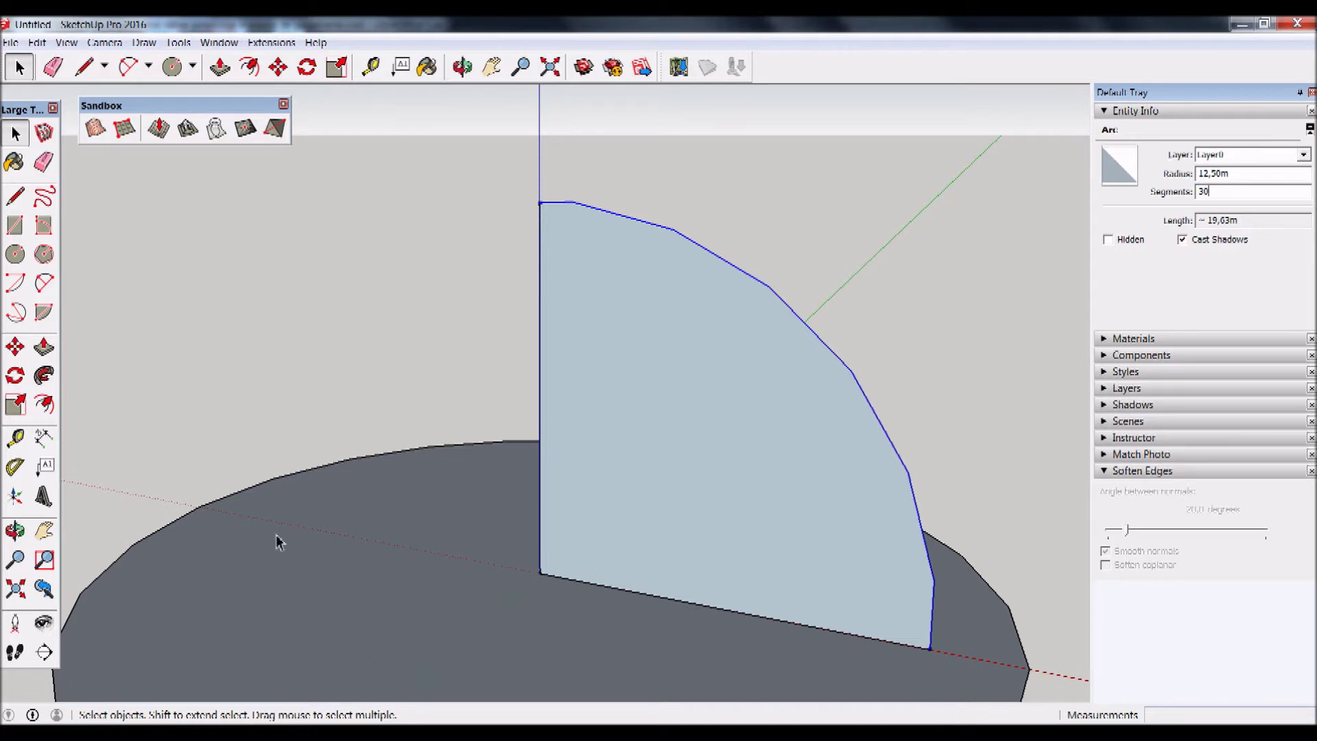
key("Return")
left_click(764, 206)
Reselect the arc and change its segment count to 25.
left_click(688, 244)
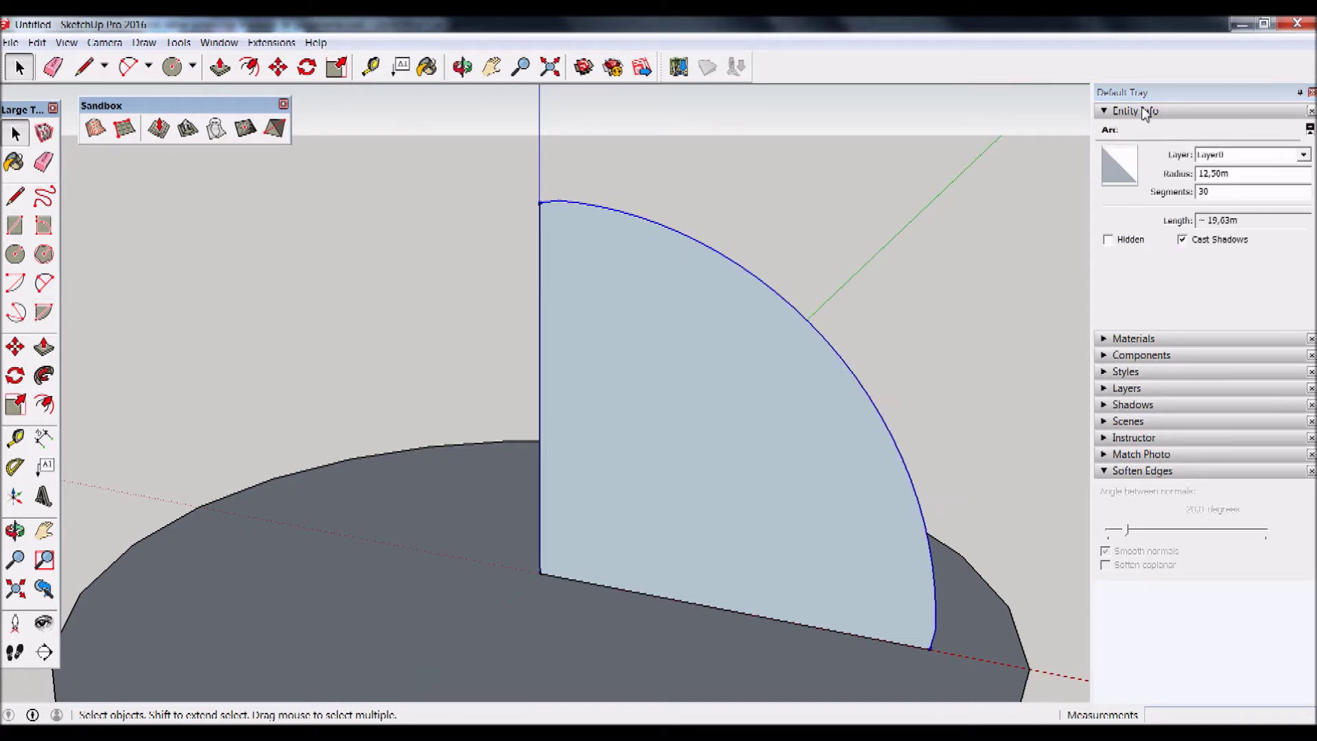
left_click(1113, 114)
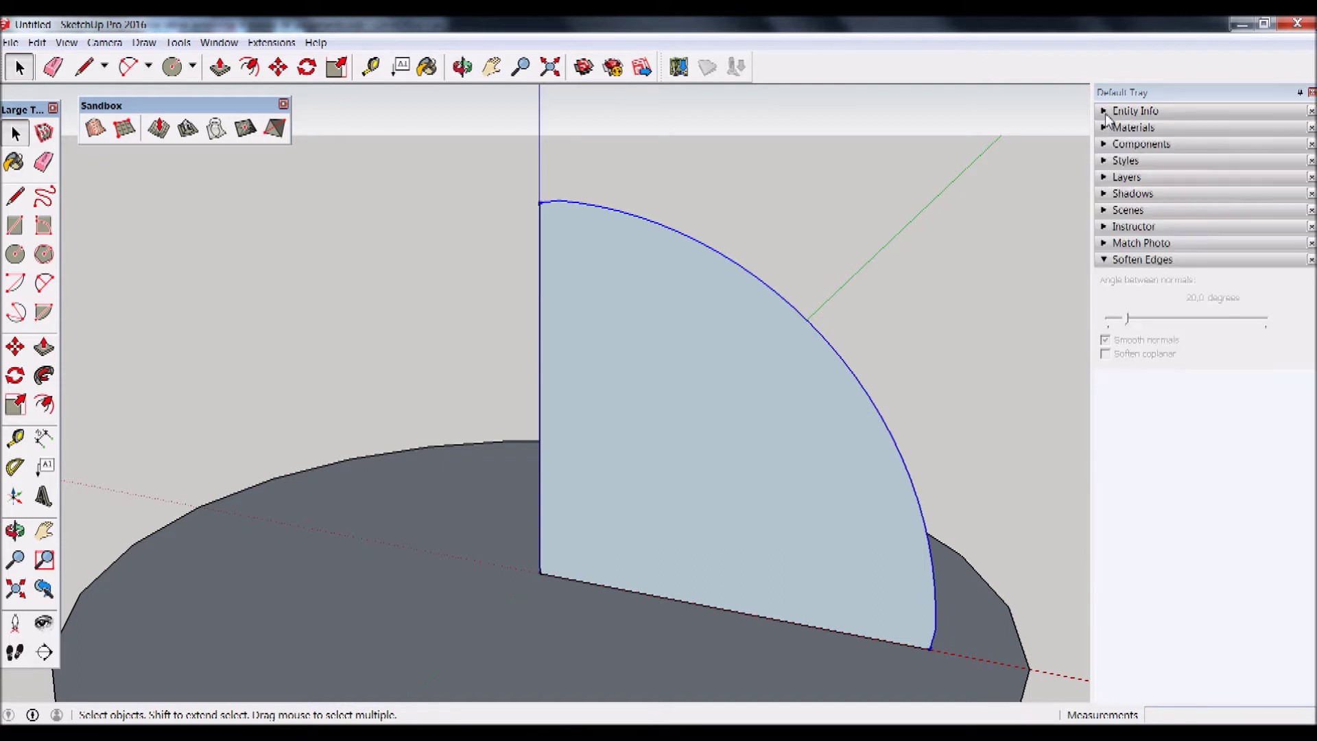
left_click(1113, 113)
left_click(1111, 111)
left_click(1203, 190)
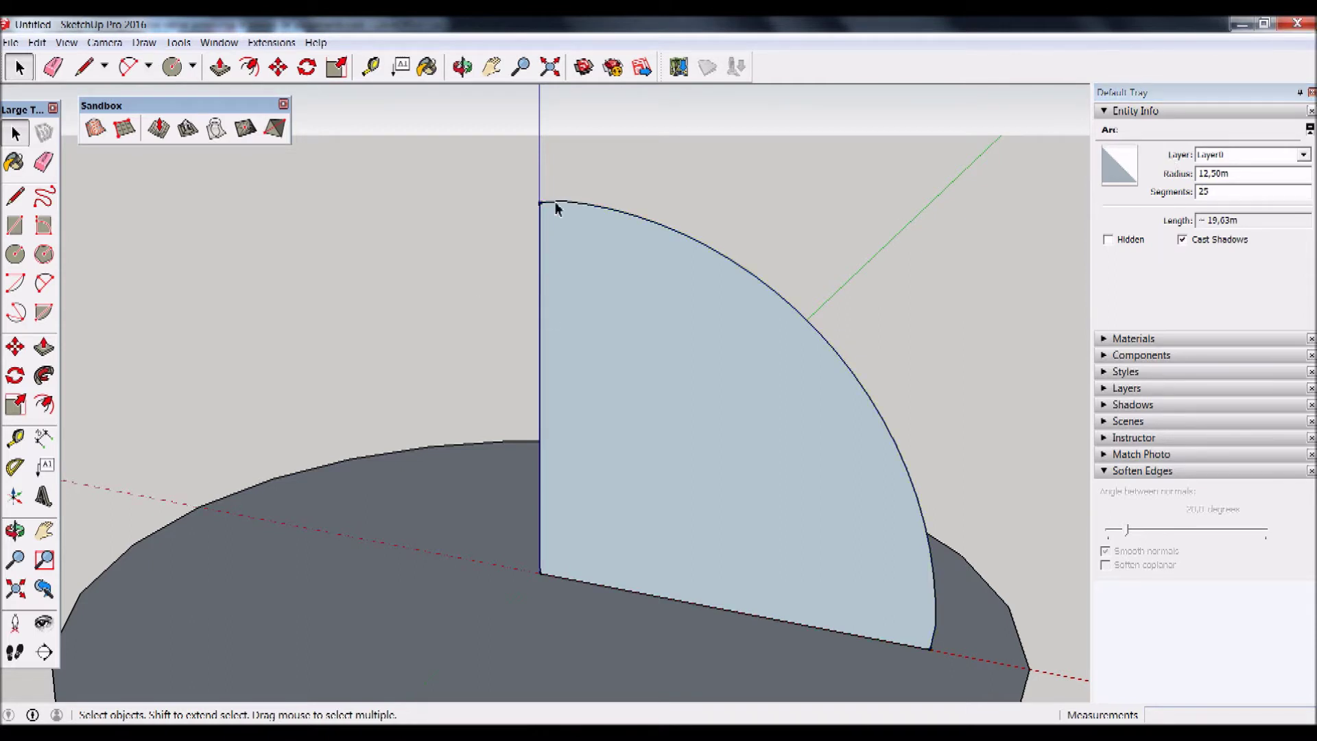
left_click(691, 222)
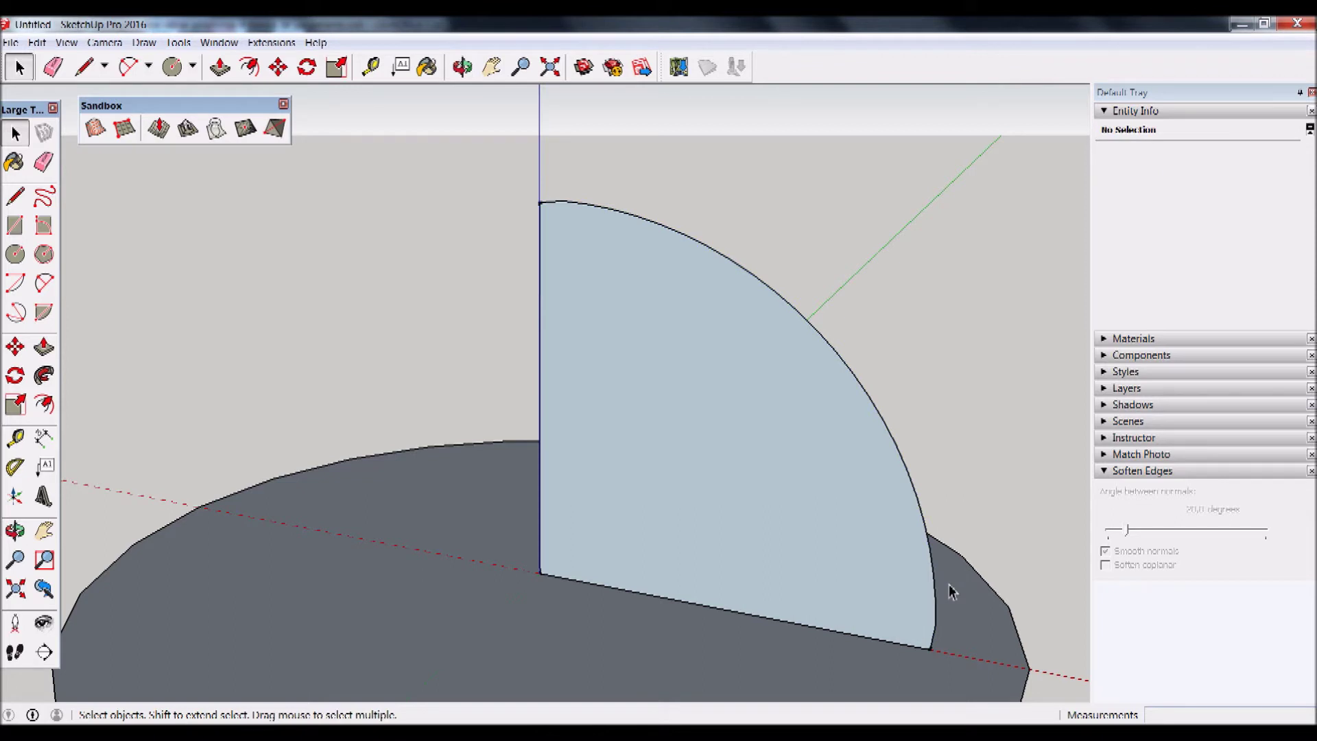
scroll(942, 597, "down", 3)
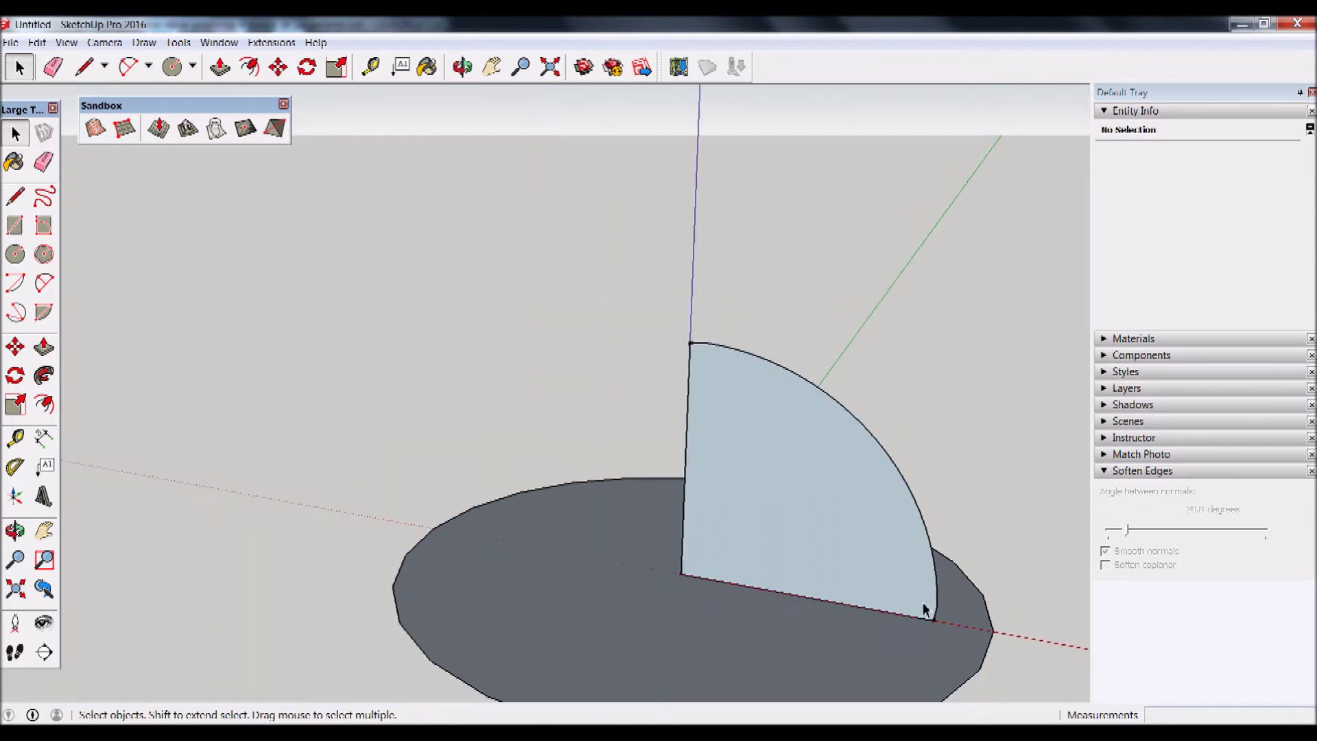
Follow Me the quarter-circle profile around the disc's circular edge into a hemispherical dome.
scroll(941, 579, "down", 2)
middle_click_drag(914, 653, 926, 607)
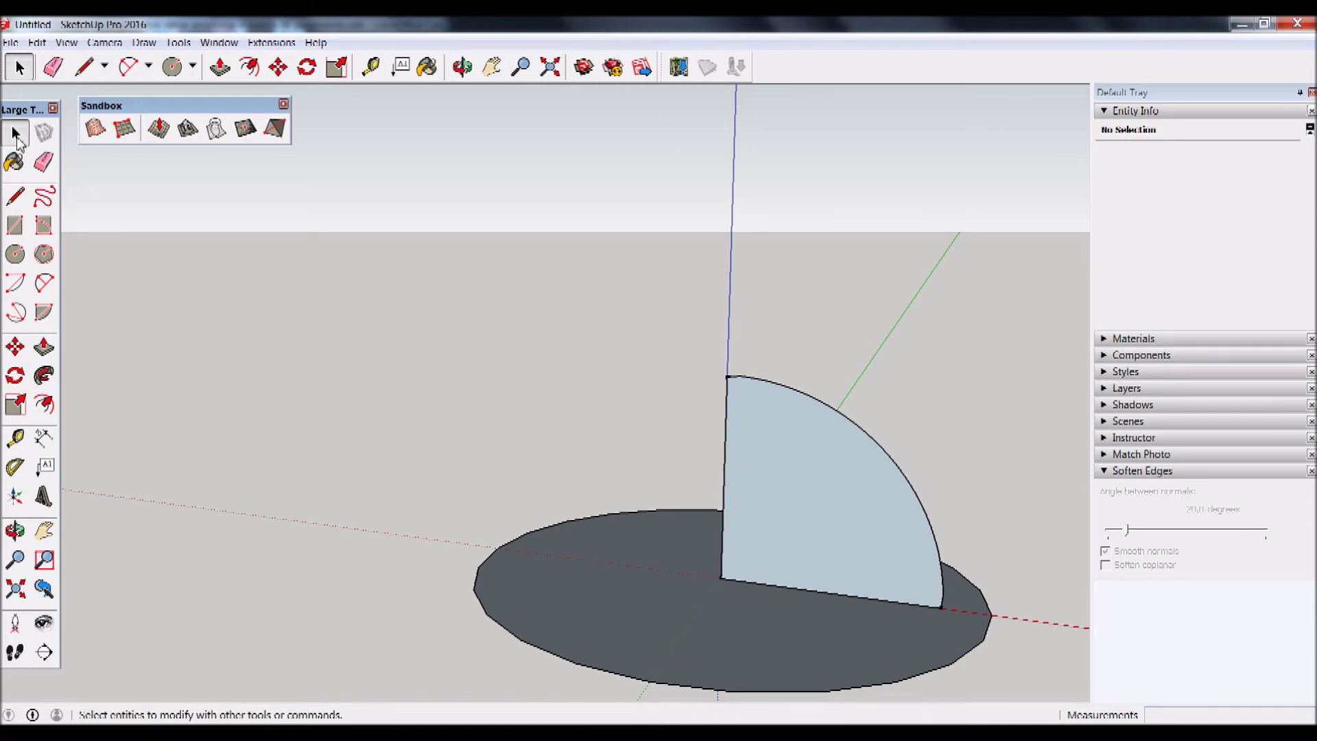
scroll(547, 598, "up", 1)
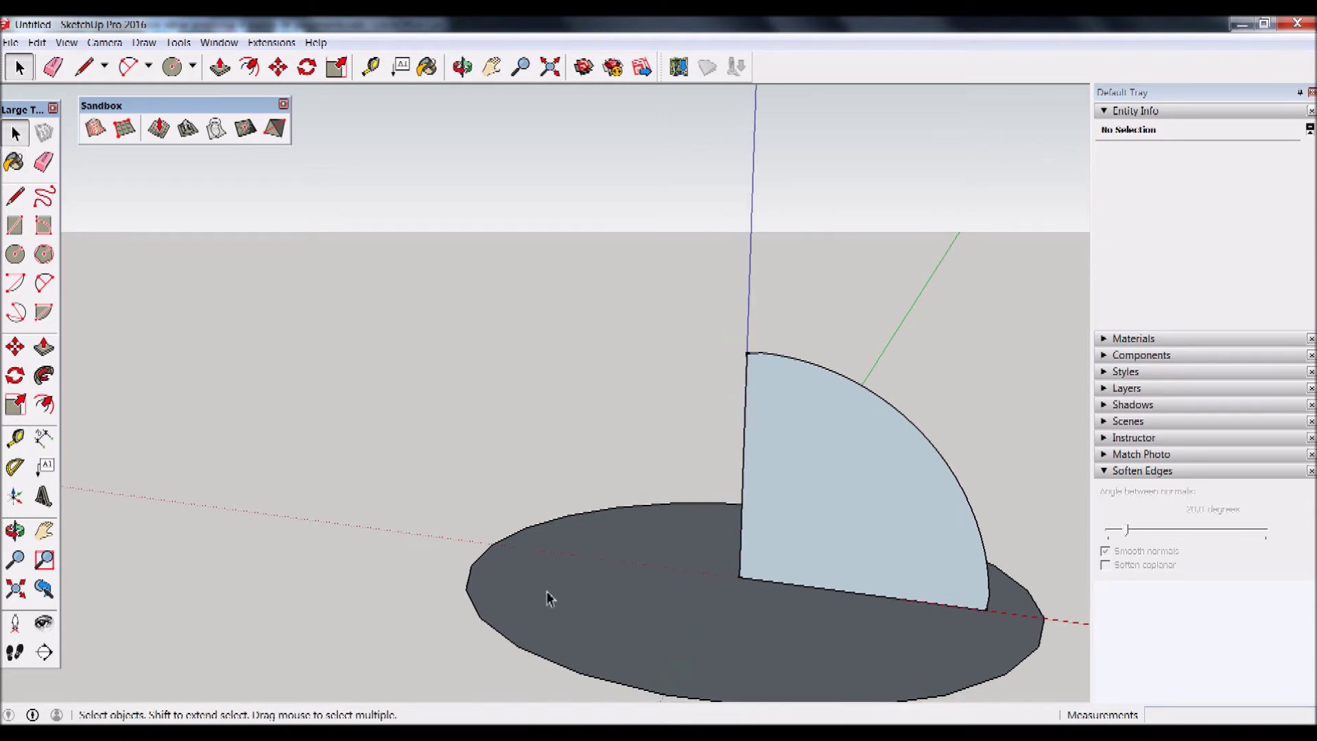
scroll(552, 610, "up", 1)
left_click(673, 664)
middle_click_drag(779, 626, 853, 612)
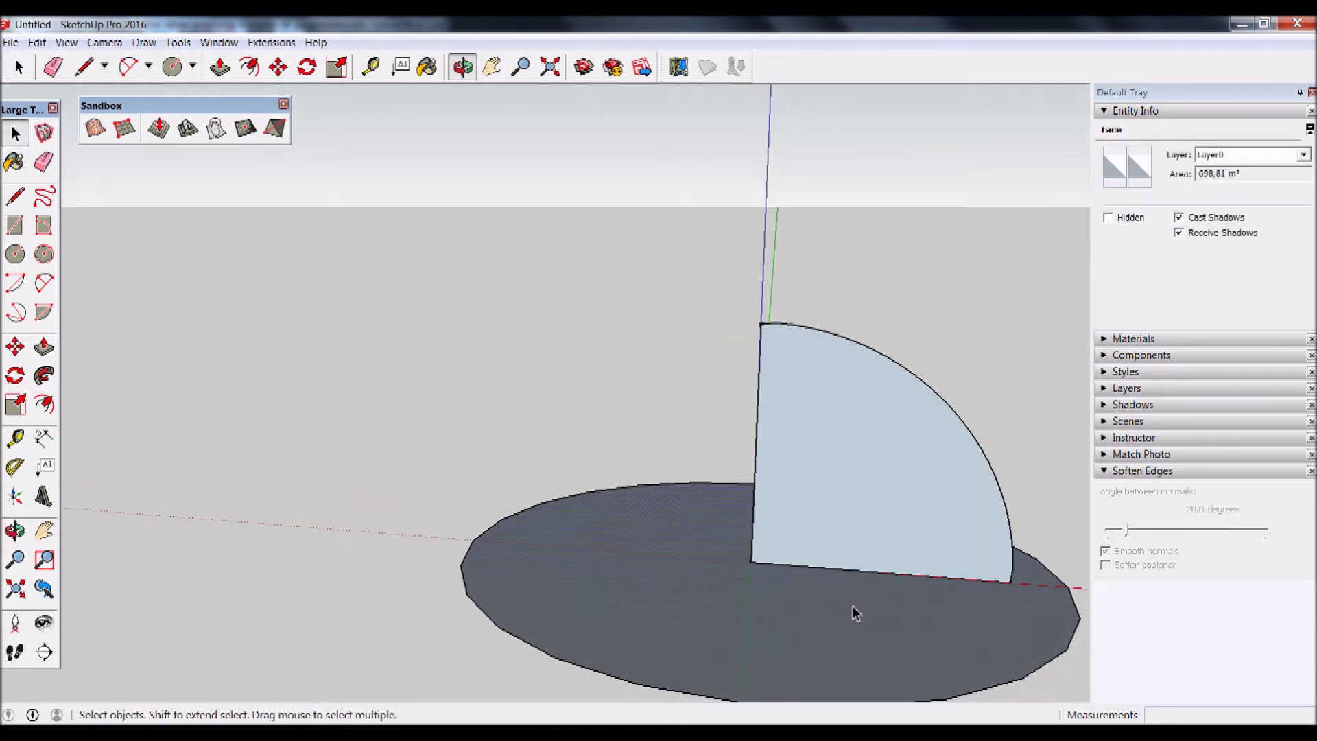
double_click(524, 631)
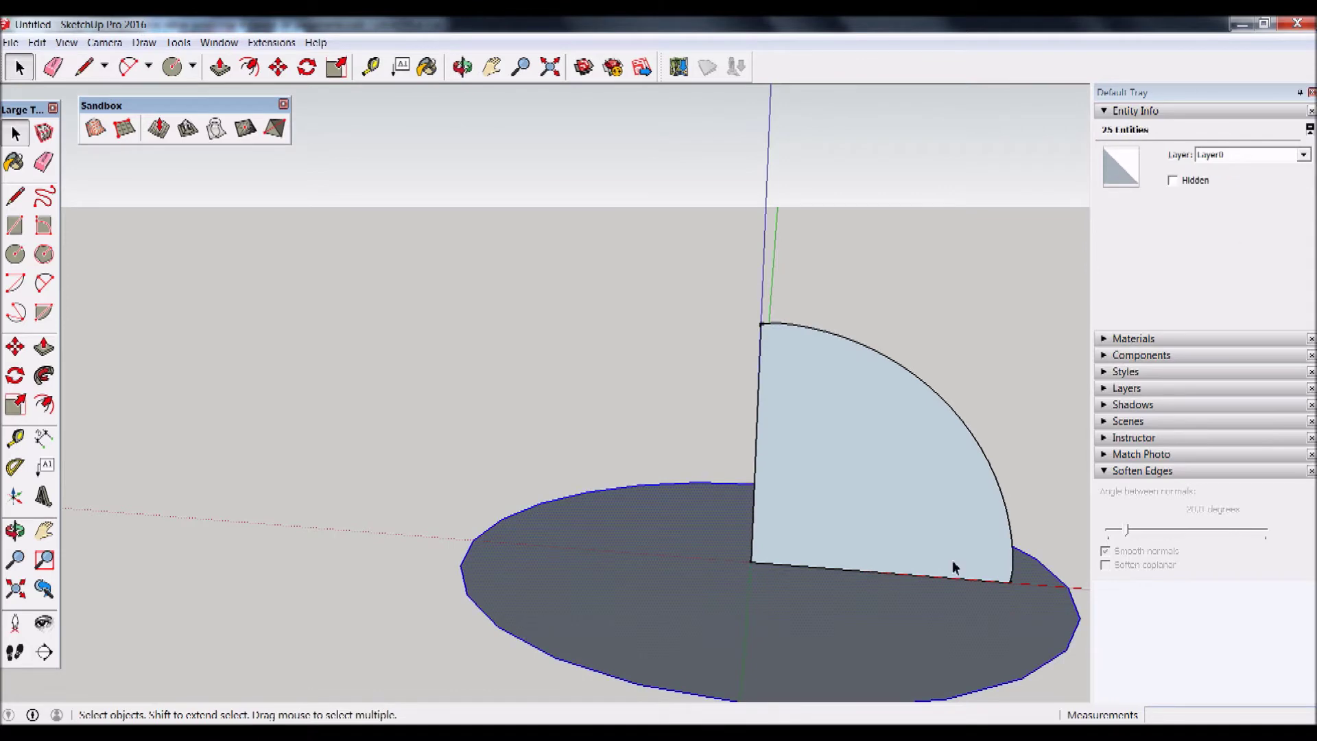
left_click(43, 376)
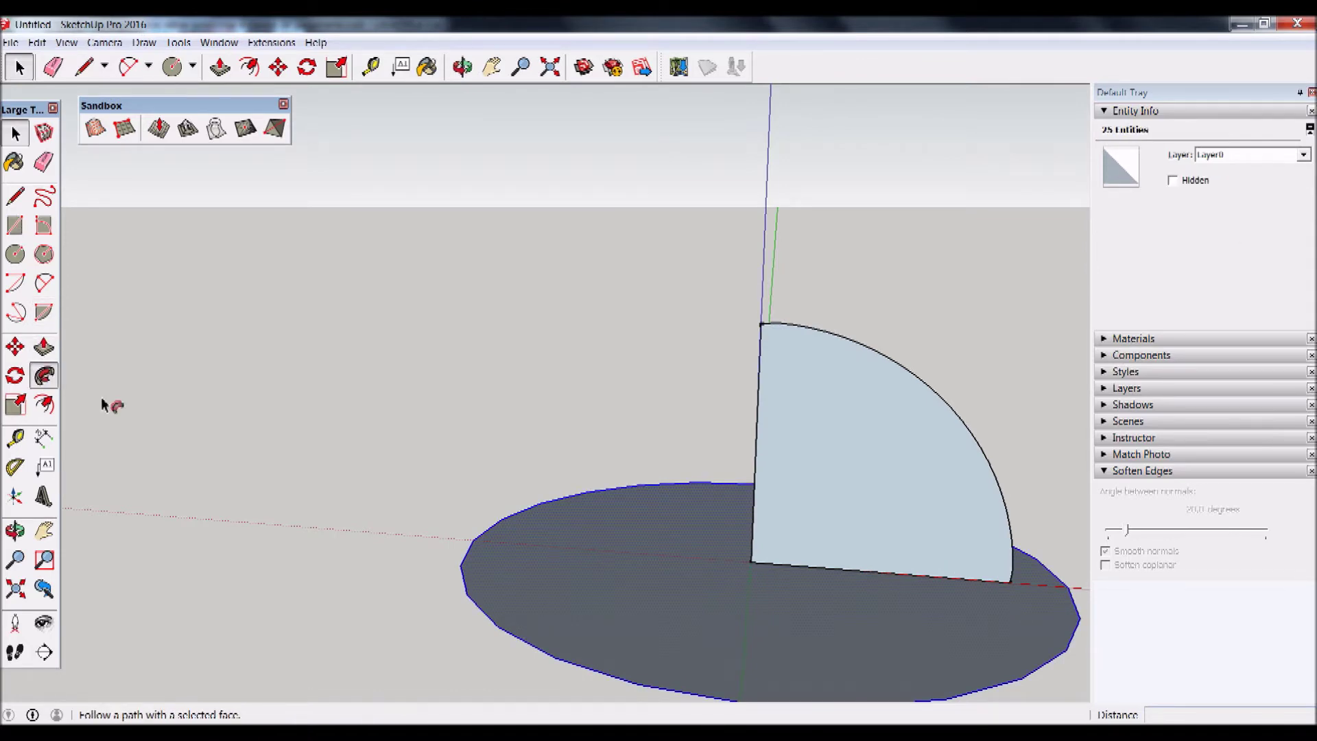
left_click(887, 493)
mouse_move(826, 575)
middle_mouse_down()
mouse_move(511, 501)
mouse_move(537, 627)
middle_mouse_up()
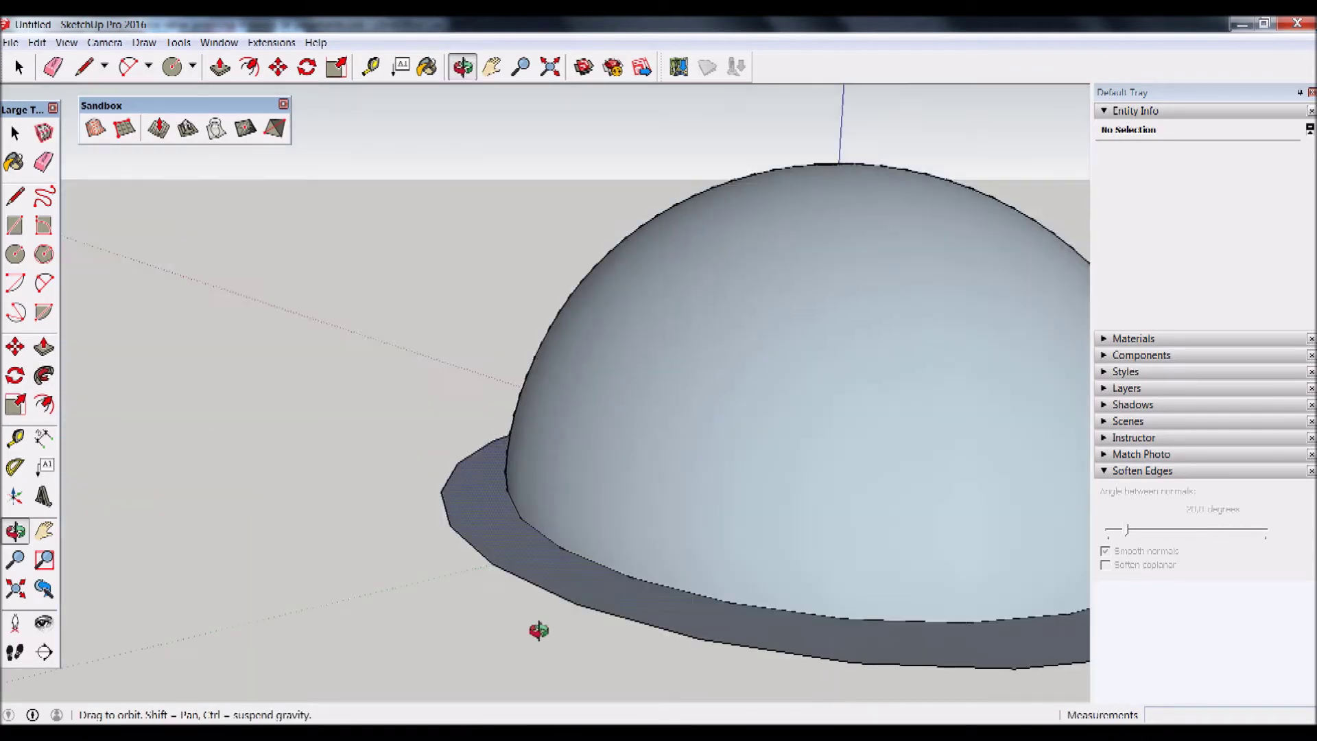
mouse_move(446, 523)
middle_mouse_down()
mouse_move(723, 638)
mouse_move(719, 609)
middle_mouse_up()
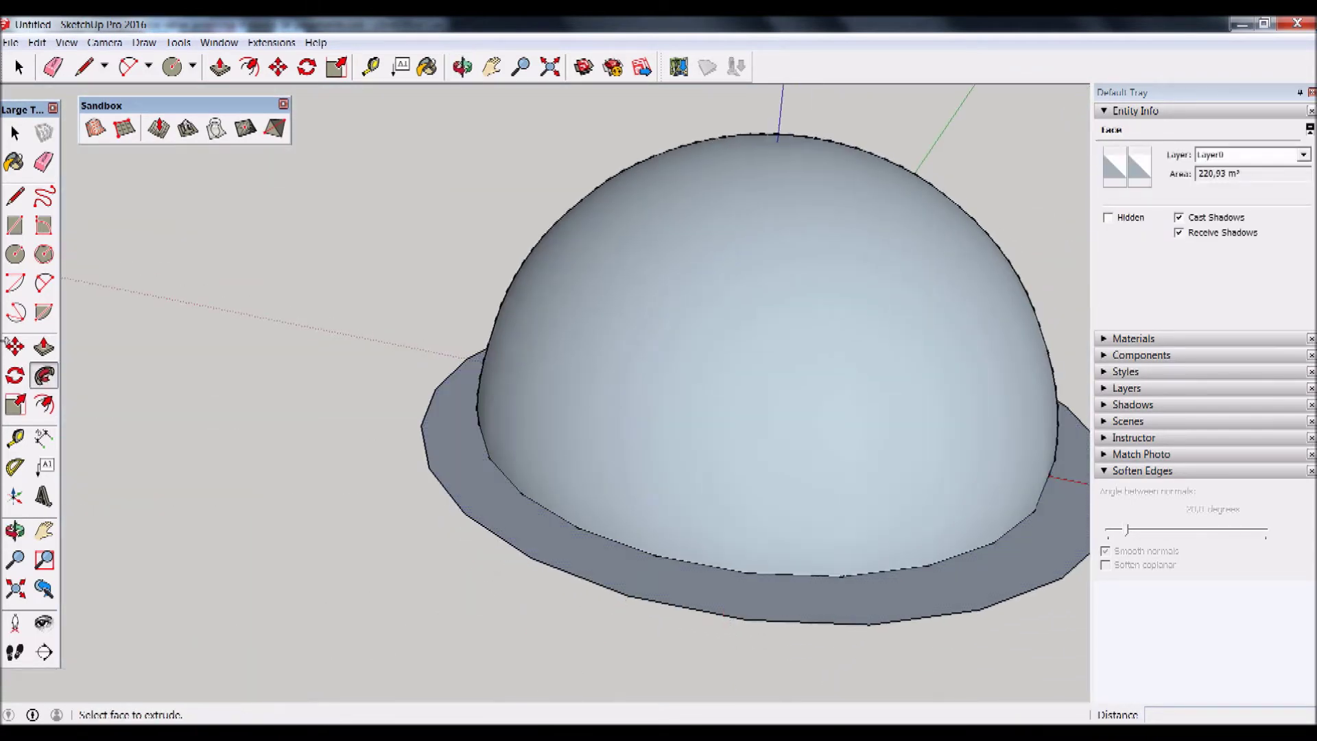
Erase the flat ring surrounding the dome's base.
left_click(43, 162)
left_click(446, 480)
mouse_move(442, 488)
middle_mouse_down()
mouse_move(705, 582)
mouse_move(773, 173)
mouse_move(737, 503)
mouse_move(549, 112)
mouse_move(741, 391)
mouse_move(685, 350)
middle_mouse_up()
key("space")
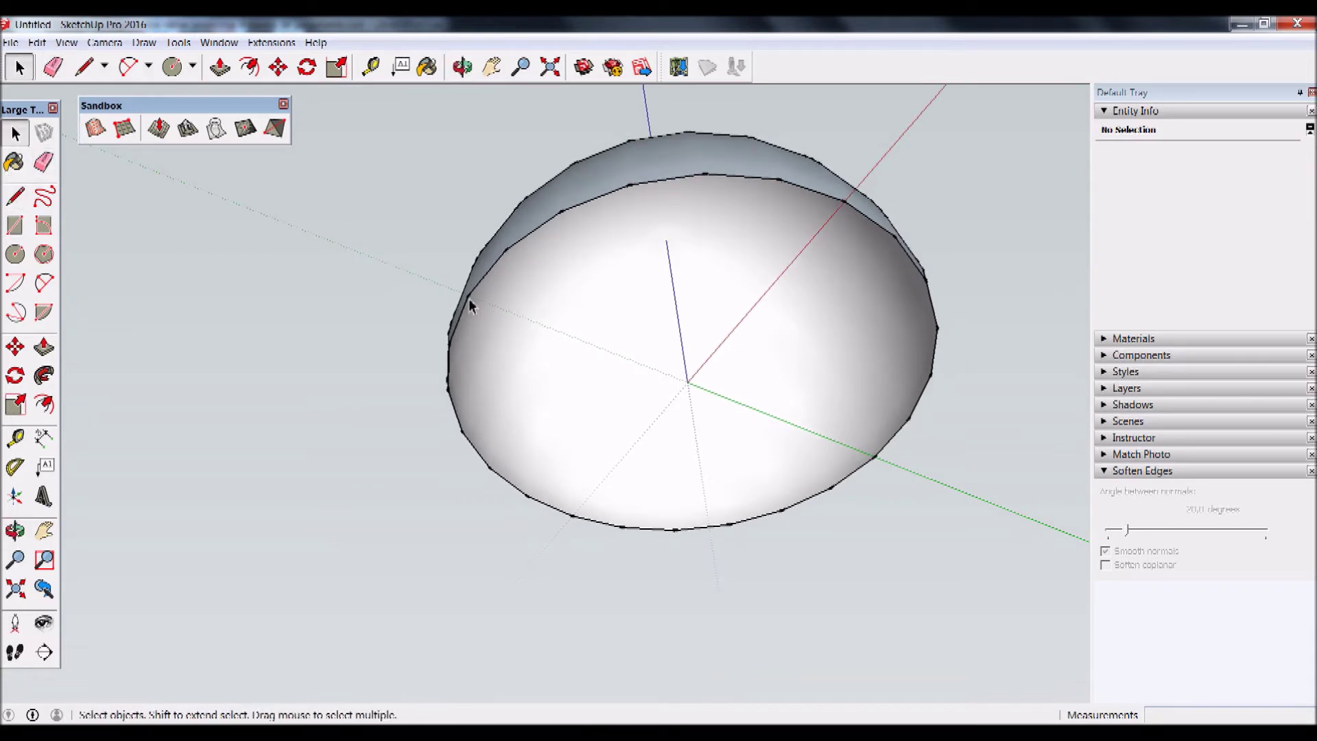
Draw a line across the dome's base from edge to edge.
left_click(15, 197)
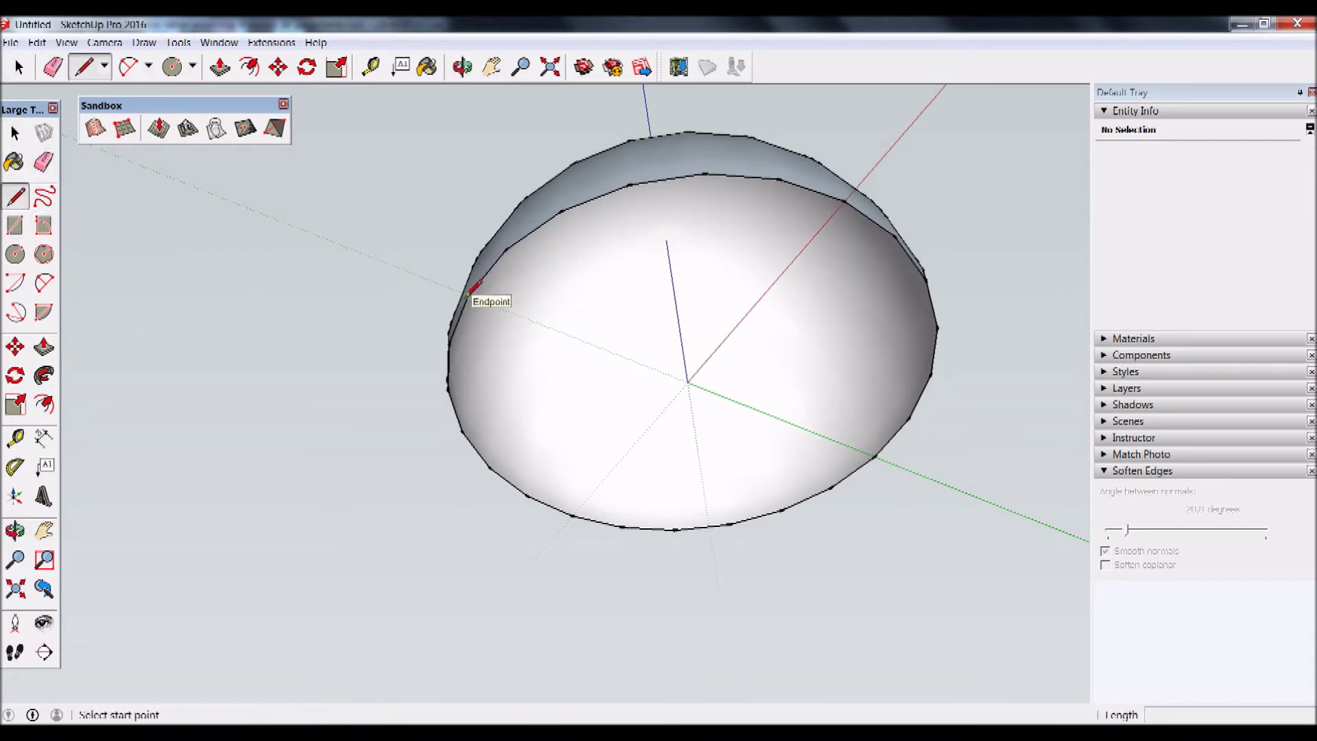
left_click(468, 293)
left_click(878, 457)
middle_click_drag(880, 455, 686, 404)
Orbit around the dome to inspect it from the side and below, then select its surface.
key("o")
left_click_drag(686, 403, 709, 696)
mouse_move(714, 311)
left_mouse_down()
mouse_move(762, 300)
mouse_move(568, 374)
mouse_move(677, 454)
left_mouse_up()
key("l")
mouse_move(686, 426)
middle_mouse_down()
mouse_move(673, 528)
mouse_move(626, 526)
mouse_move(708, 385)
mouse_move(748, 583)
middle_mouse_up()
left_click_drag(748, 583, 923, 212)
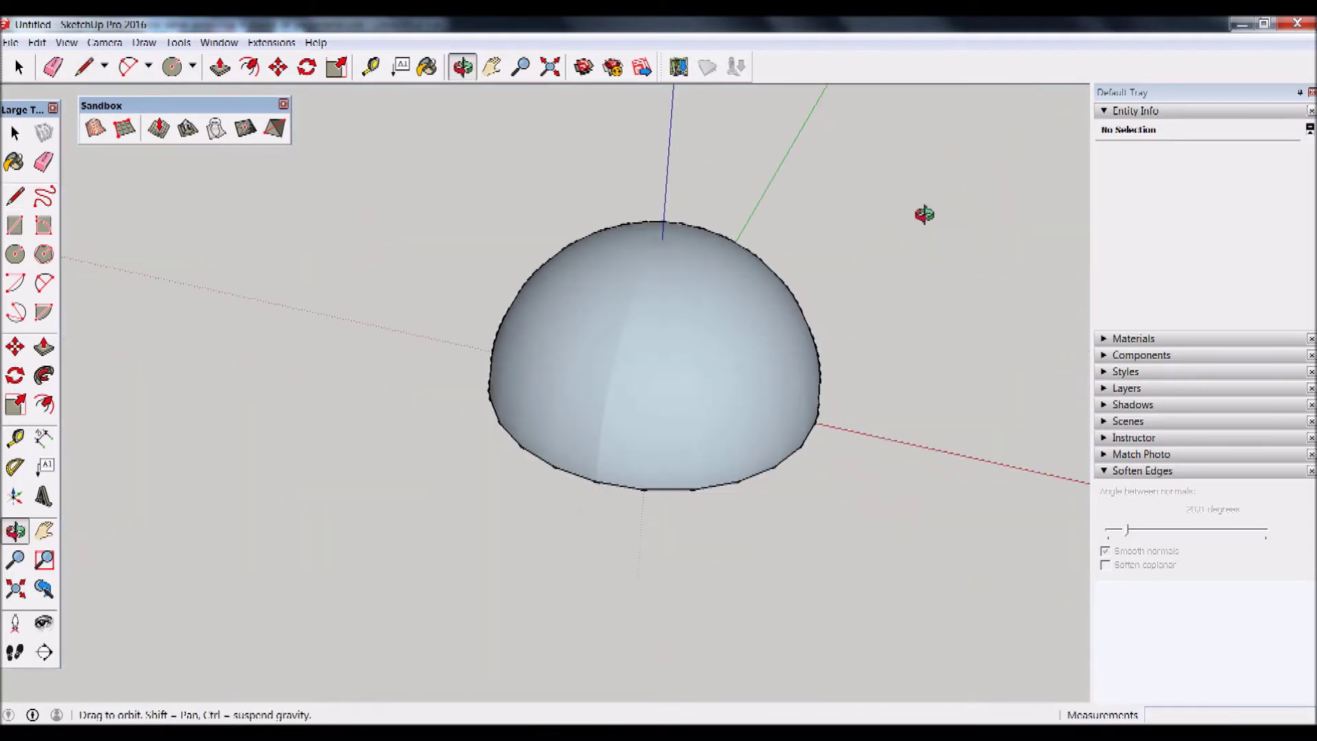
mouse_move(626, 426)
left_mouse_down()
mouse_move(867, 470)
mouse_move(906, 448)
mouse_move(618, 476)
mouse_move(627, 485)
mouse_move(608, 409)
mouse_move(703, 430)
mouse_move(788, 500)
mouse_move(714, 511)
mouse_move(688, 430)
mouse_move(917, 323)
mouse_move(632, 323)
mouse_move(720, 270)
mouse_move(500, 329)
mouse_move(752, 319)
mouse_move(823, 303)
mouse_move(617, 343)
left_mouse_up()
key("l")
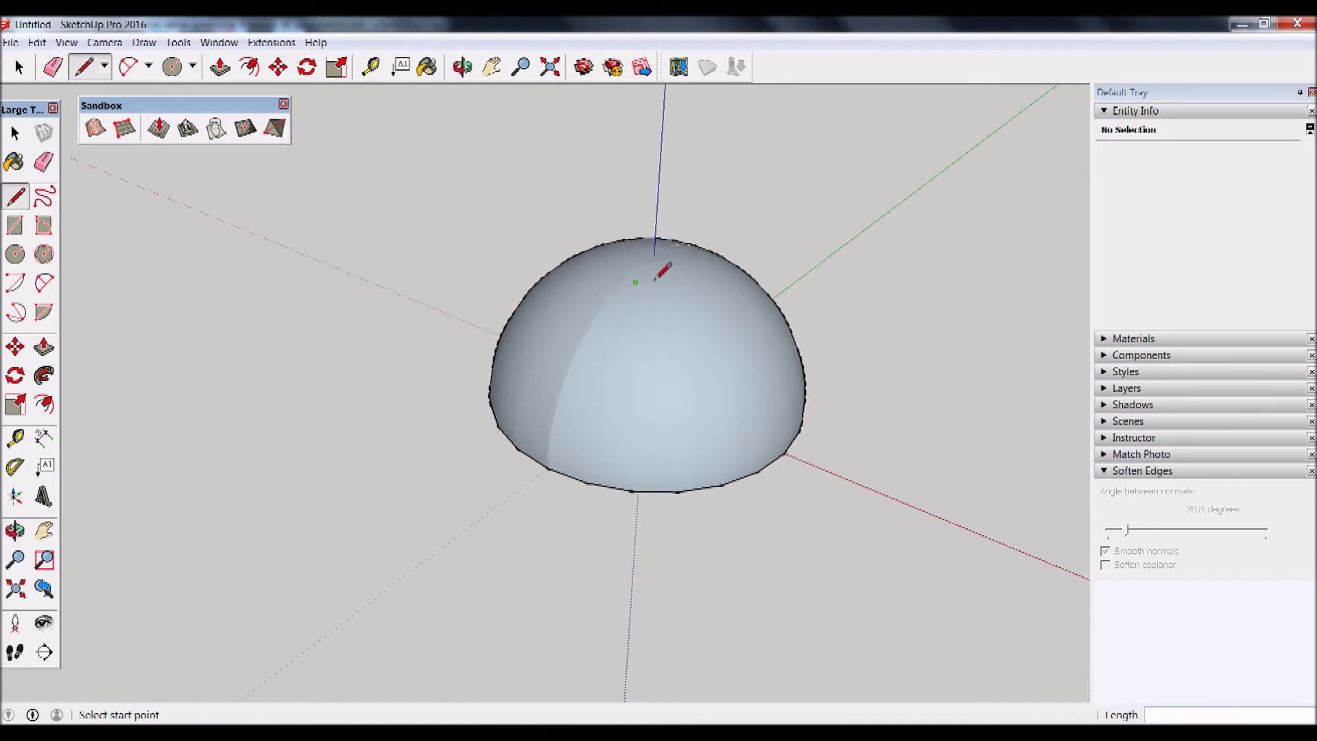
middle_click_drag(662, 274, 663, 330)
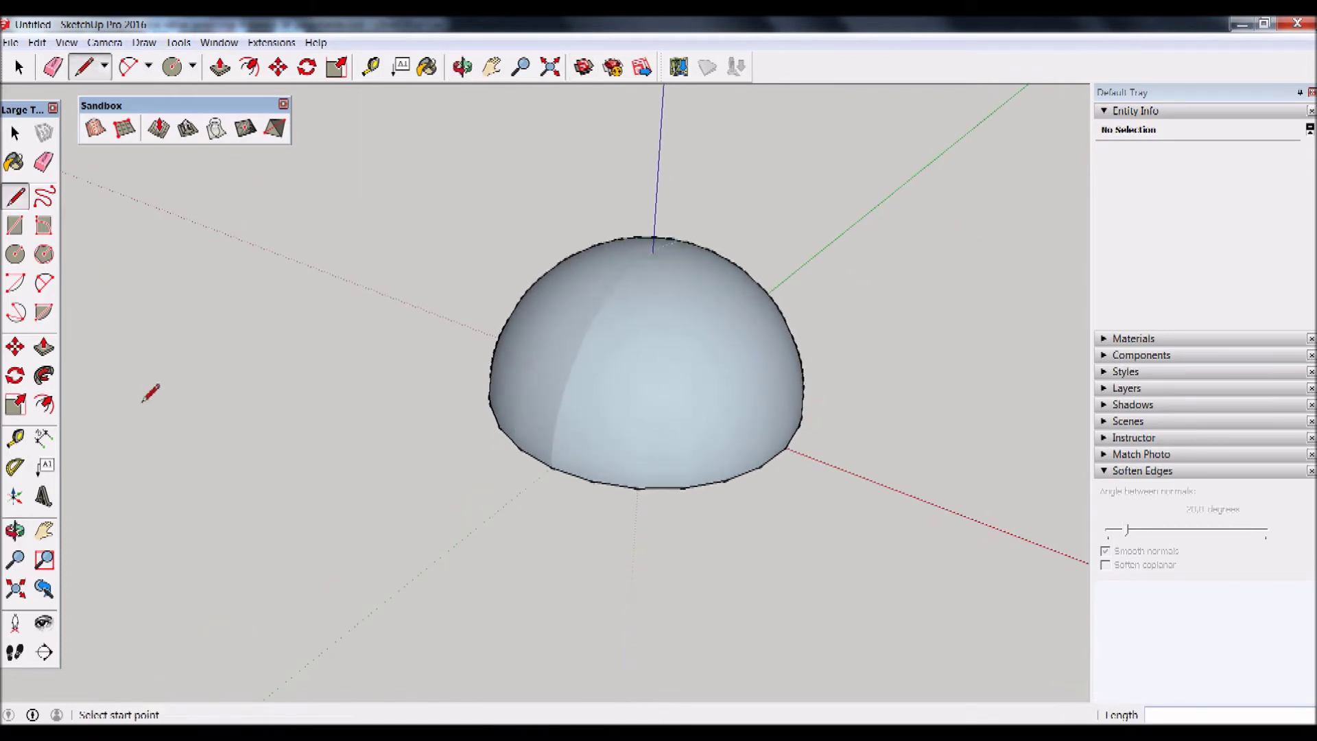
key("space")
left_click(596, 408)
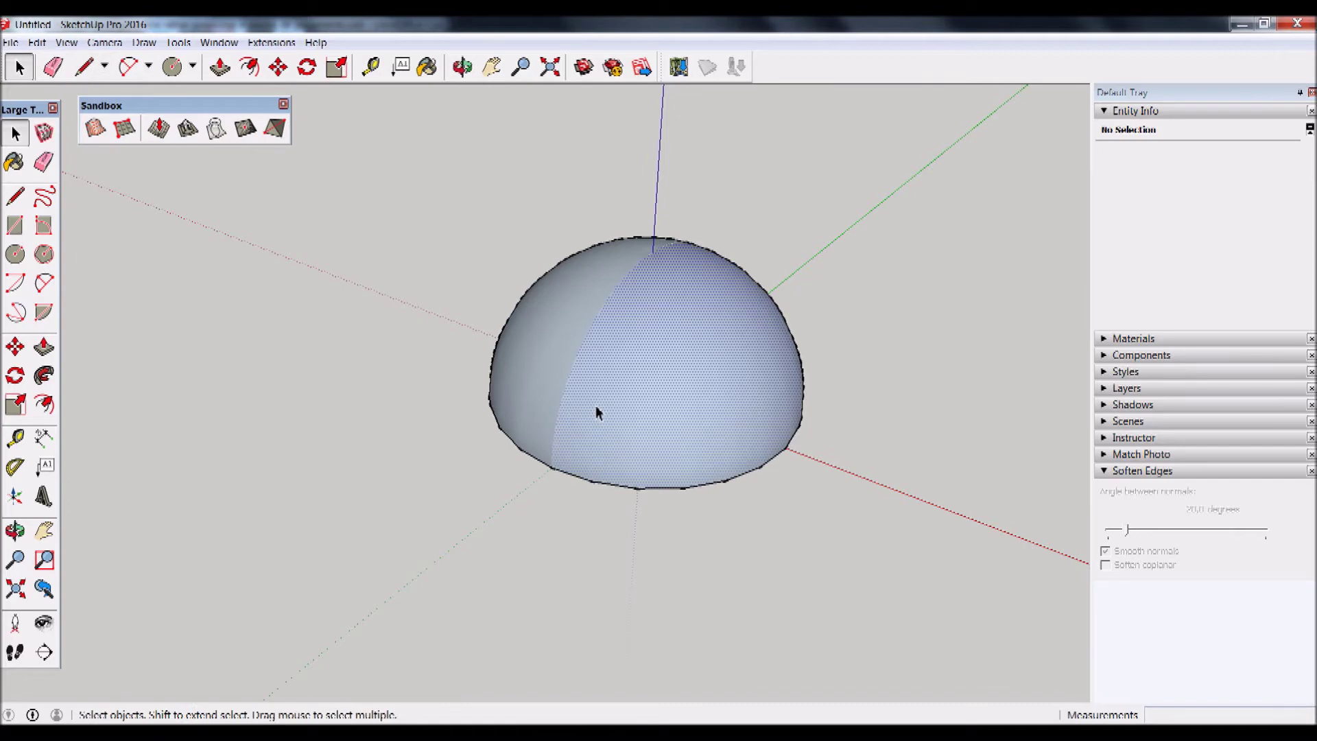
Select the entire dome and bundle its 1804 entities into one group.
triple_click(615, 401)
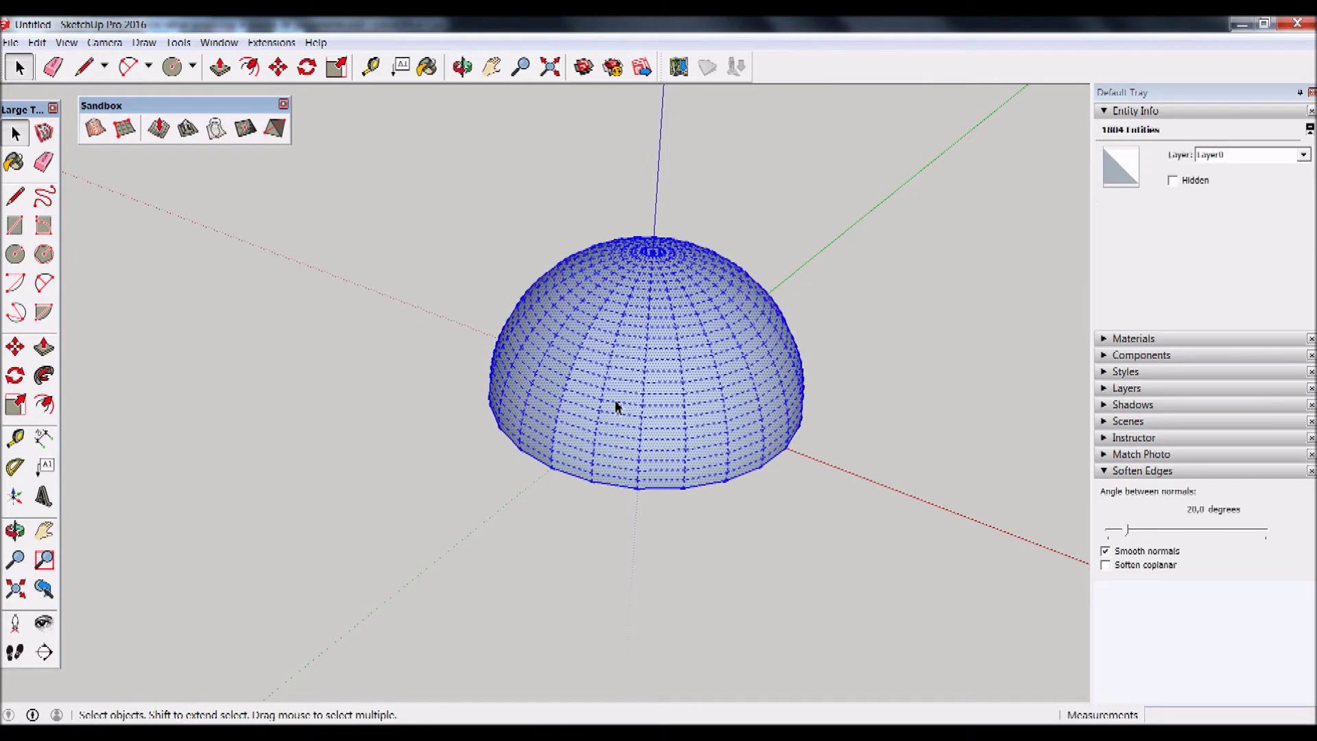
mouse_move(532, 523)
middle_mouse_down()
mouse_move(588, 147)
mouse_move(517, 529)
middle_mouse_up()
key("space")
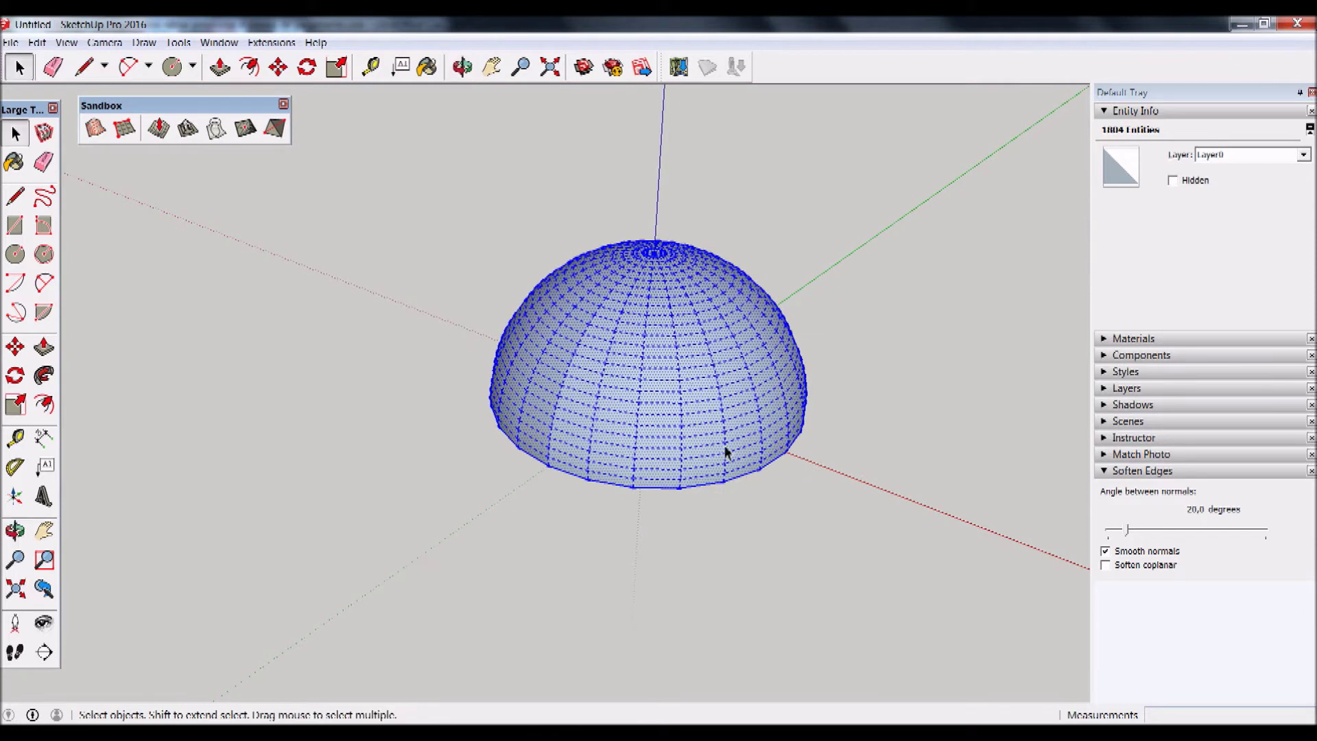
right_click(693, 389)
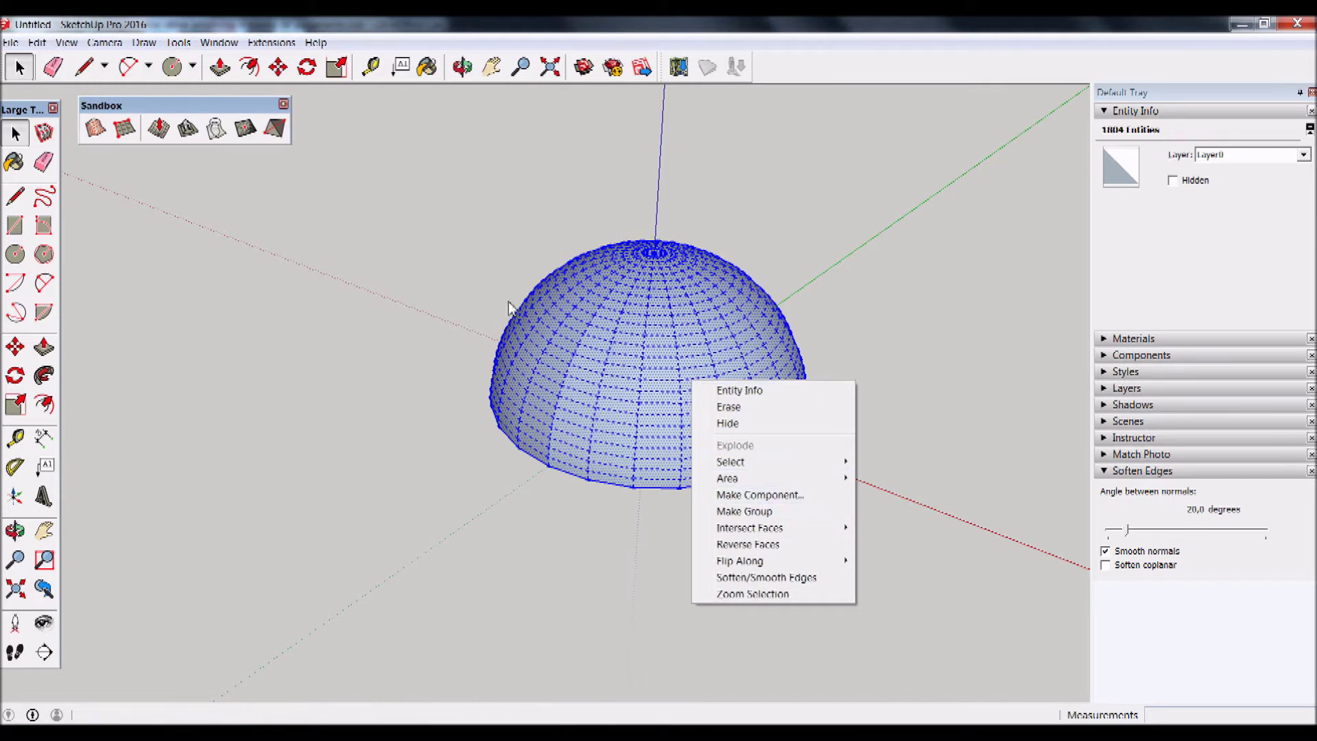
left_click(744, 511)
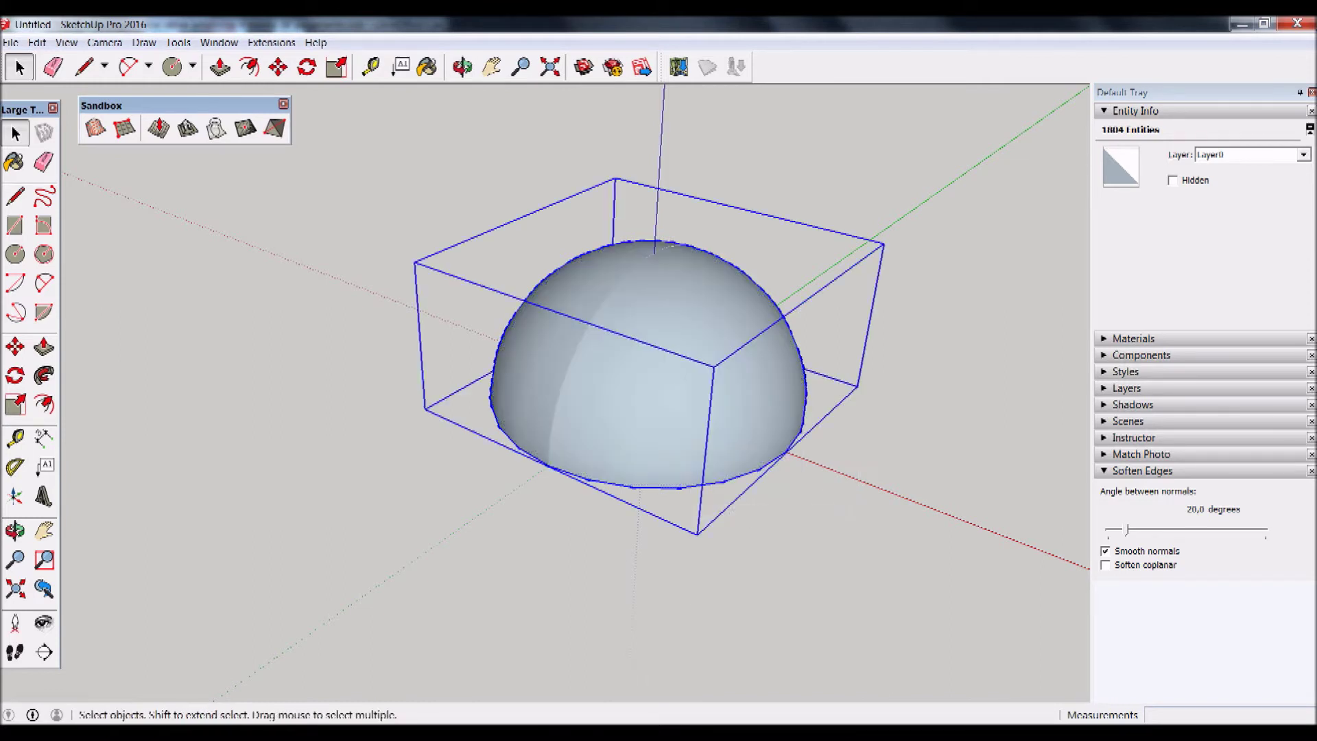
left_click(386, 457)
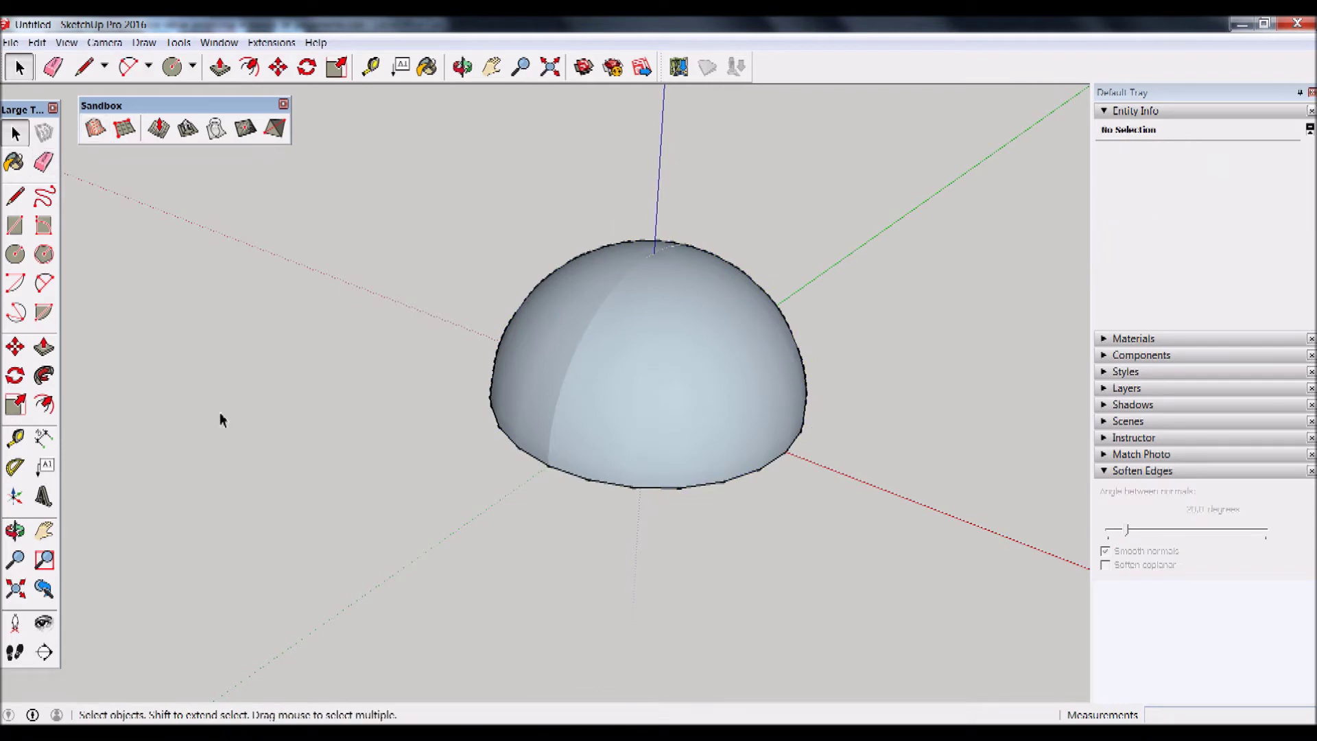
Scale the dome group by its top grip to 8 times its height, then orbit around it.
left_click(15, 406)
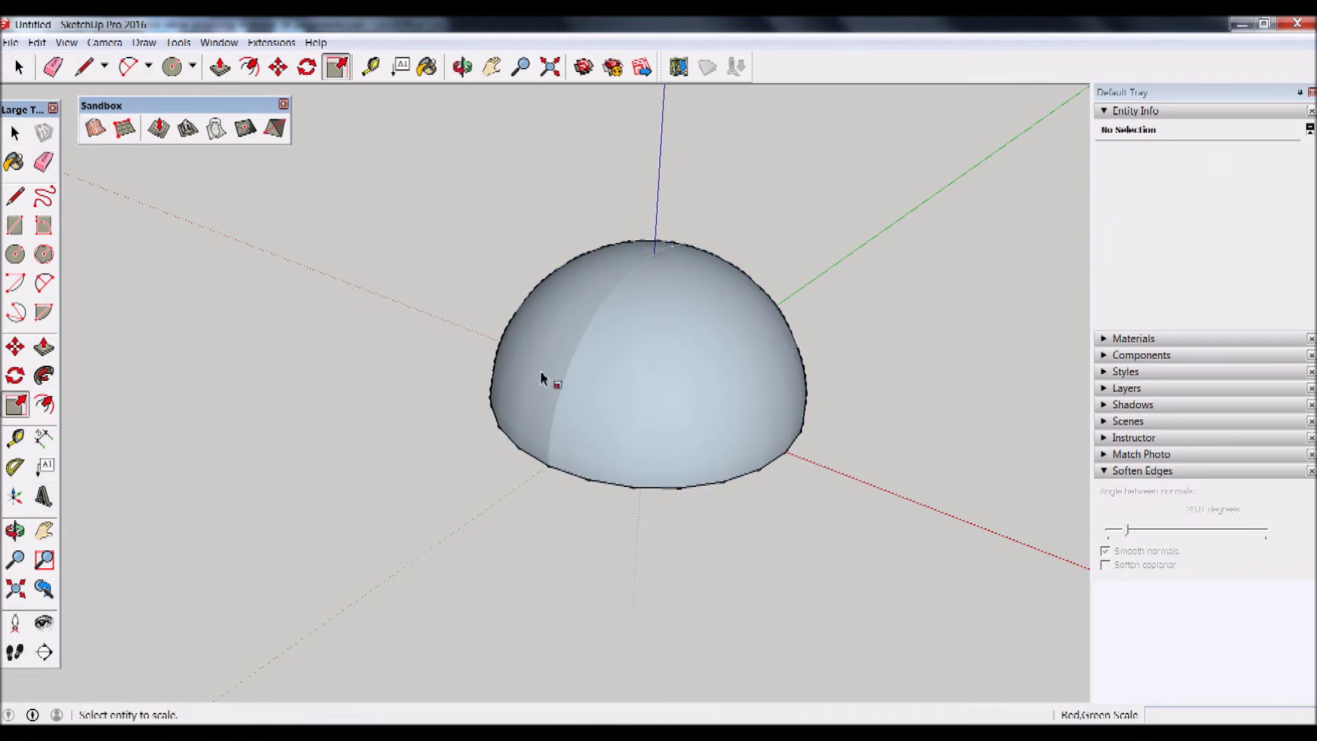
left_click(588, 379)
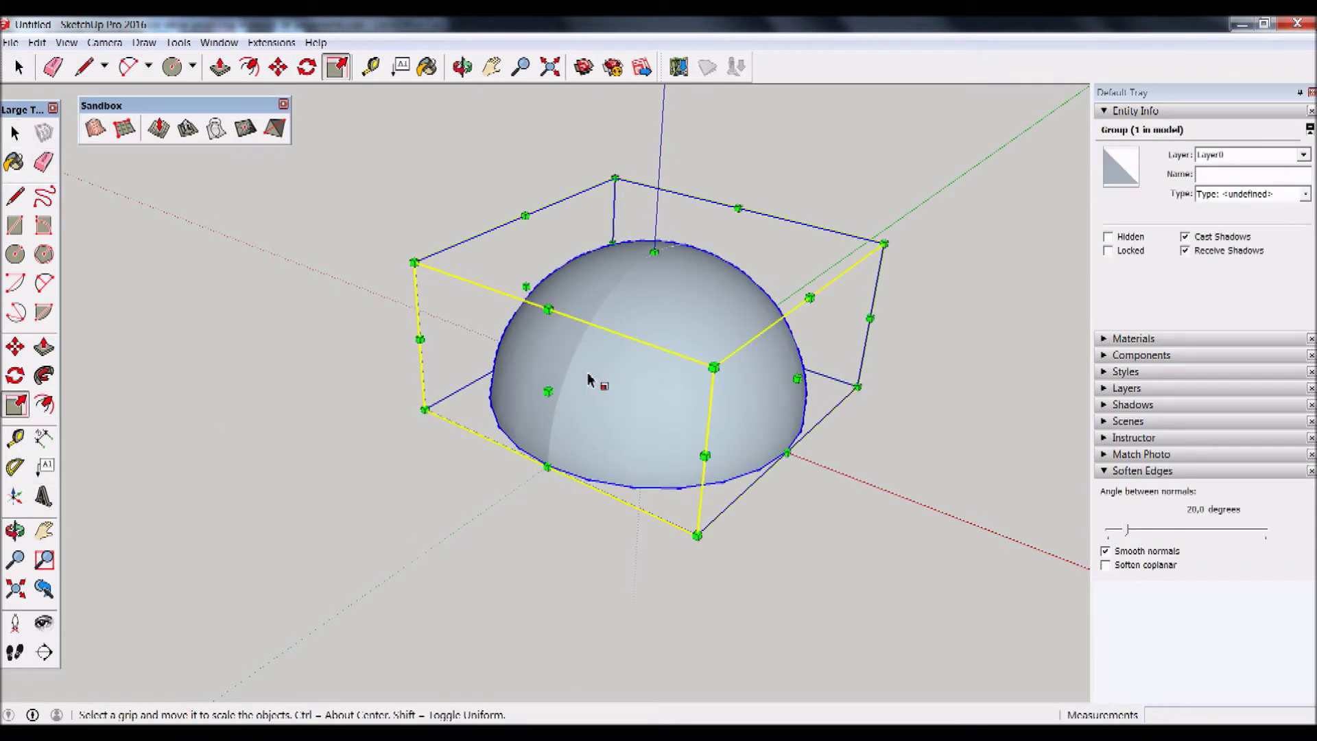
scroll(588, 379, "down", 5)
scroll(624, 336, "down", 3)
scroll(662, 289, "up", 1)
scroll(671, 162, "up", 2)
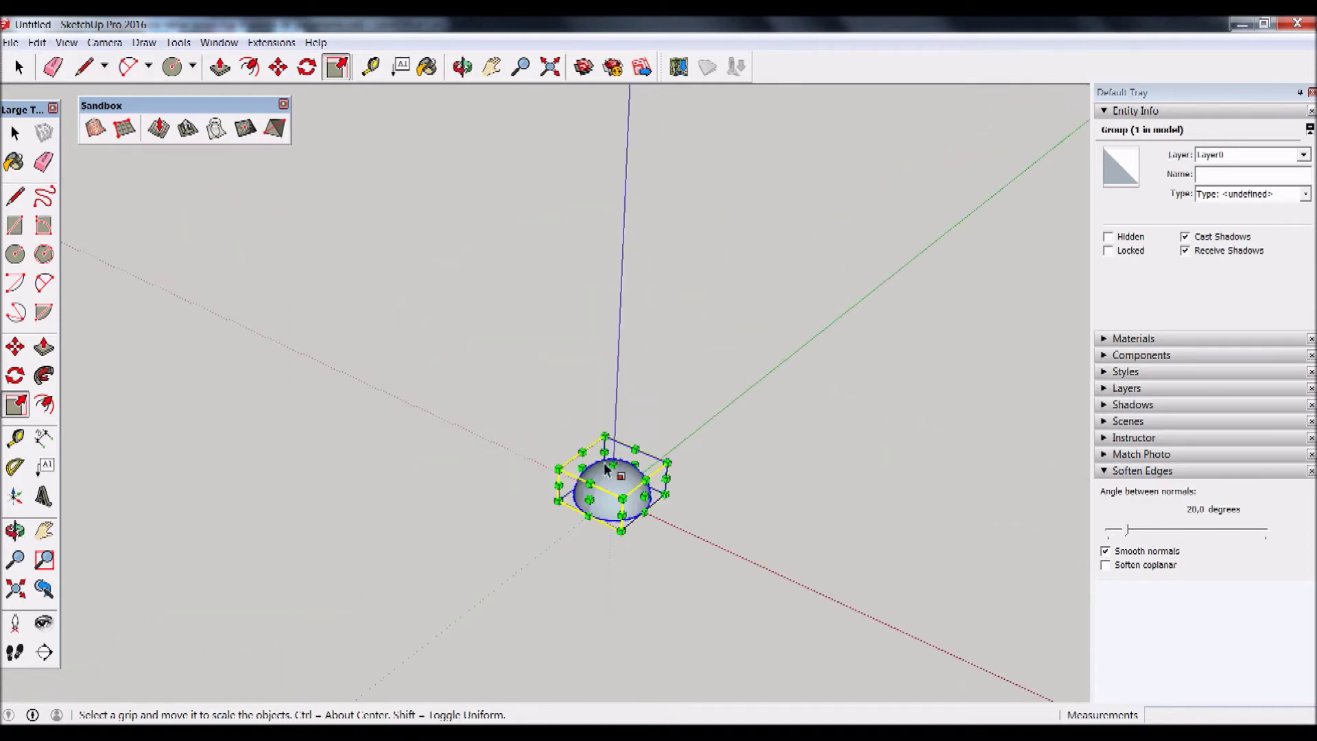
left_click_drag(606, 469, 626, 165)
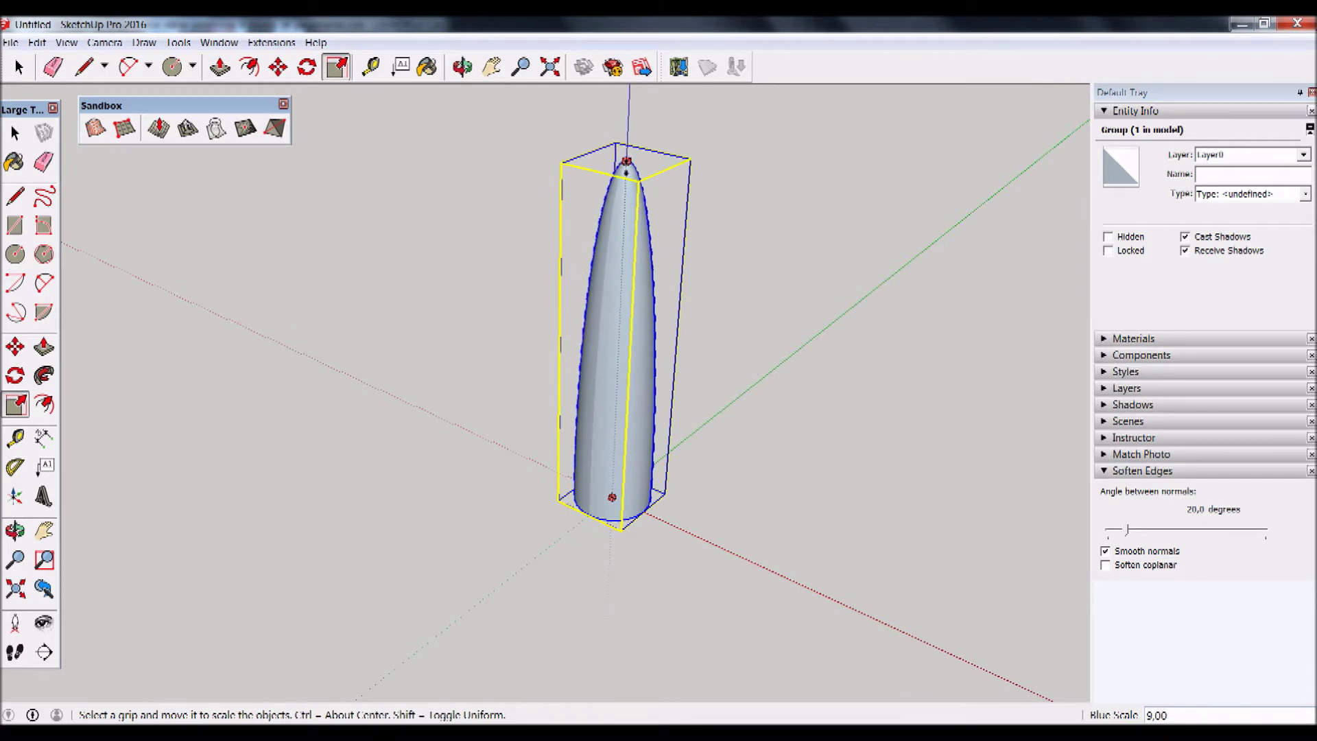
left_click_drag(626, 162, 624, 179)
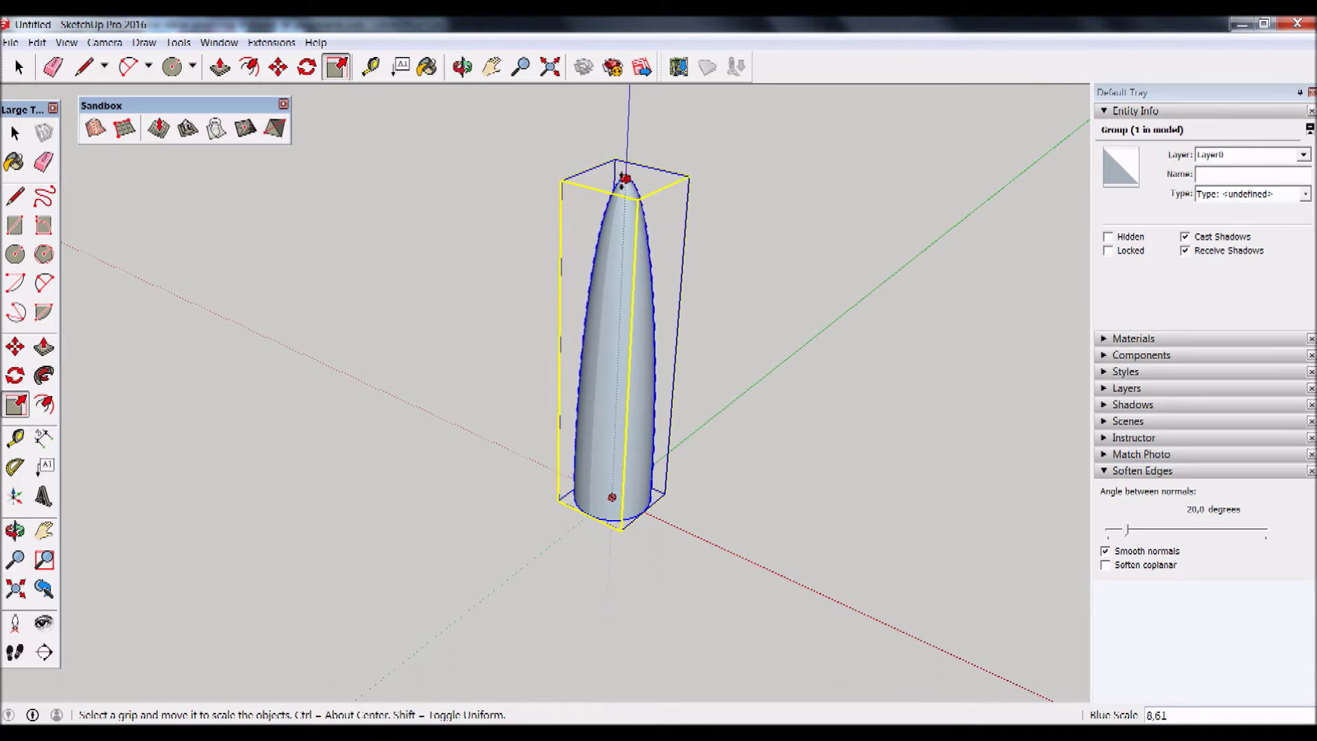
type("8")
key("Return")
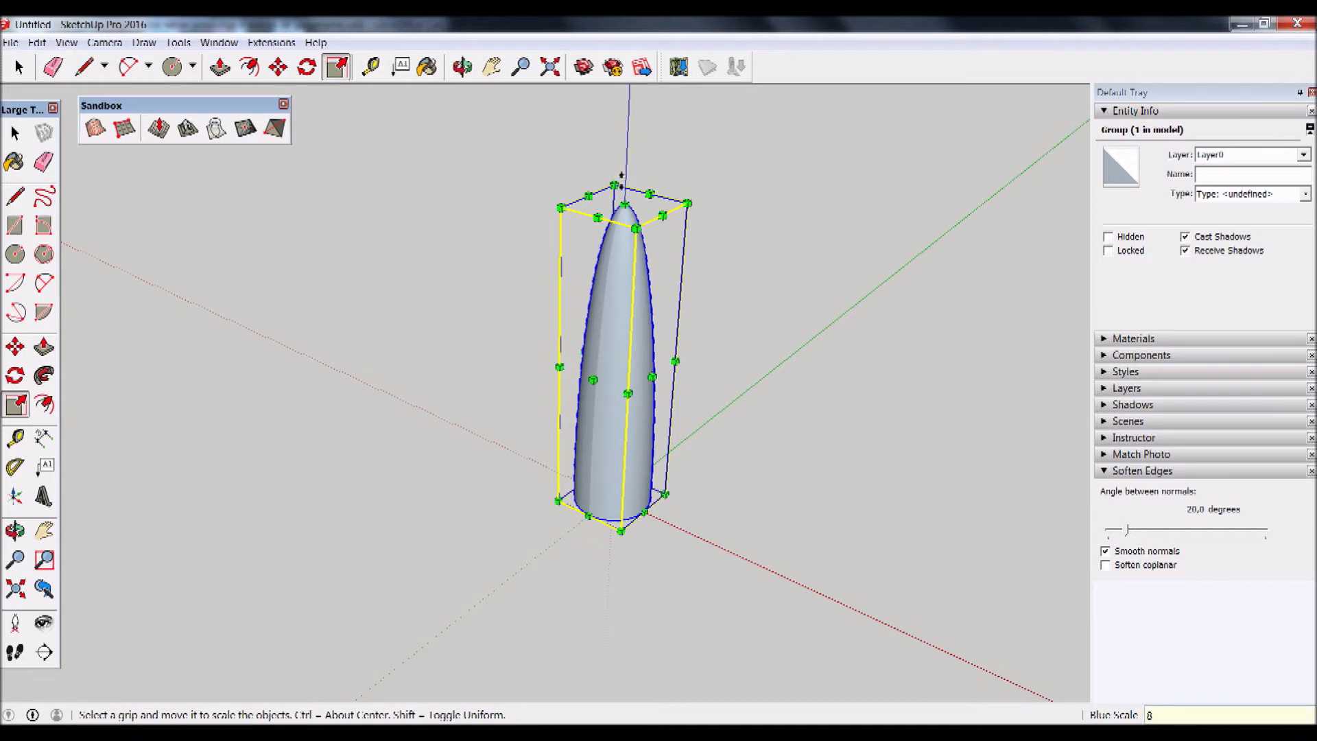
mouse_move(827, 227)
middle_mouse_down()
mouse_move(744, 500)
mouse_move(769, 489)
mouse_move(676, 529)
mouse_move(709, 236)
middle_mouse_up()
middle_click_drag(675, 483, 514, 573)
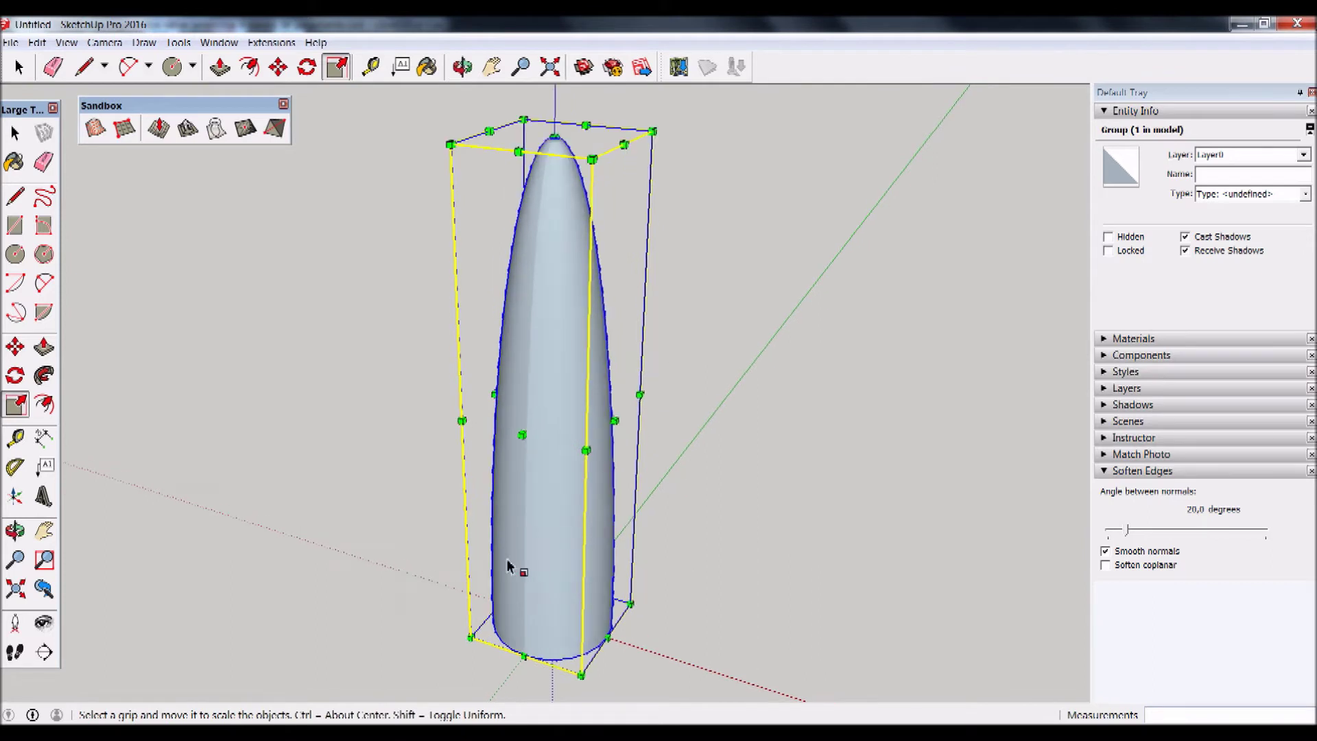
left_click(15, 132)
Orbit to a near-level view of the bullet-shaped tower.
left_click(182, 505)
mouse_move(588, 597)
middle_mouse_down()
mouse_move(360, 465)
mouse_move(471, 500)
middle_mouse_up()
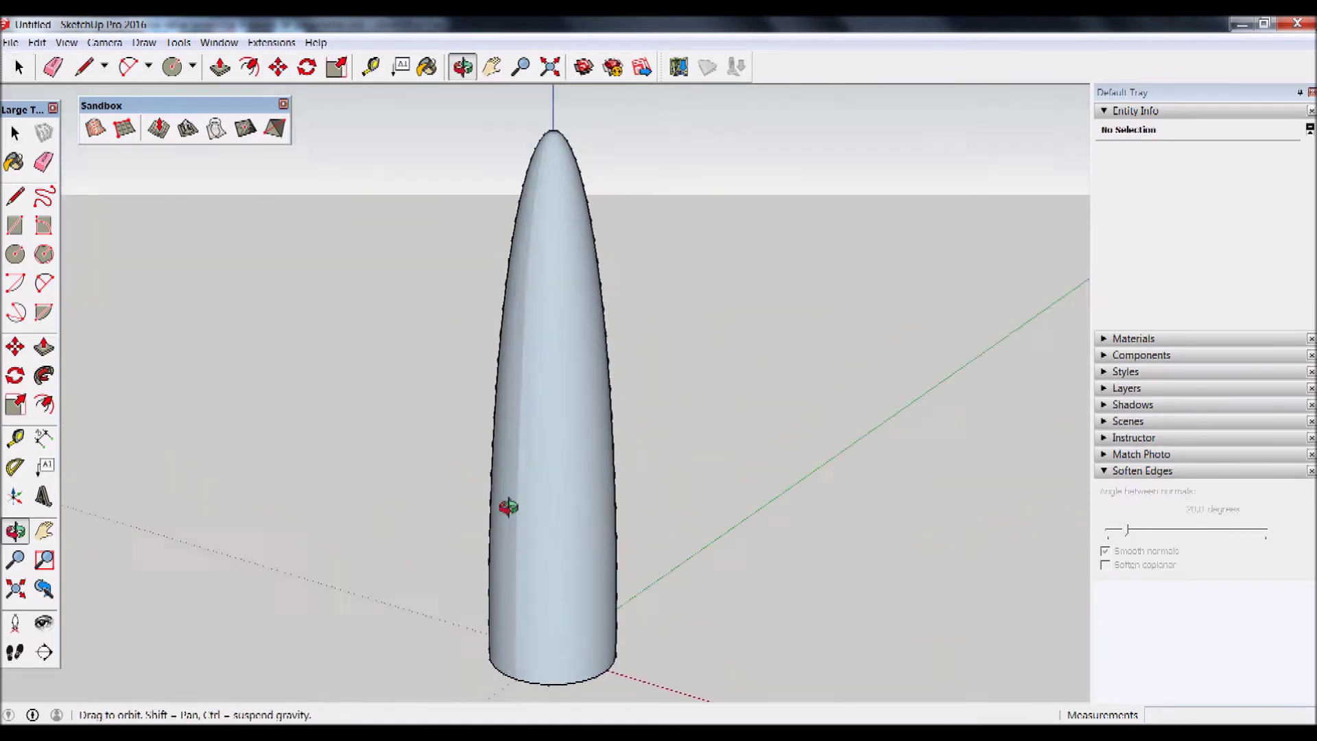
mouse_move(627, 633)
middle_mouse_down()
mouse_move(602, 366)
mouse_move(538, 479)
mouse_move(527, 599)
mouse_move(597, 247)
middle_mouse_up()
middle_click_drag(672, 648, 640, 534)
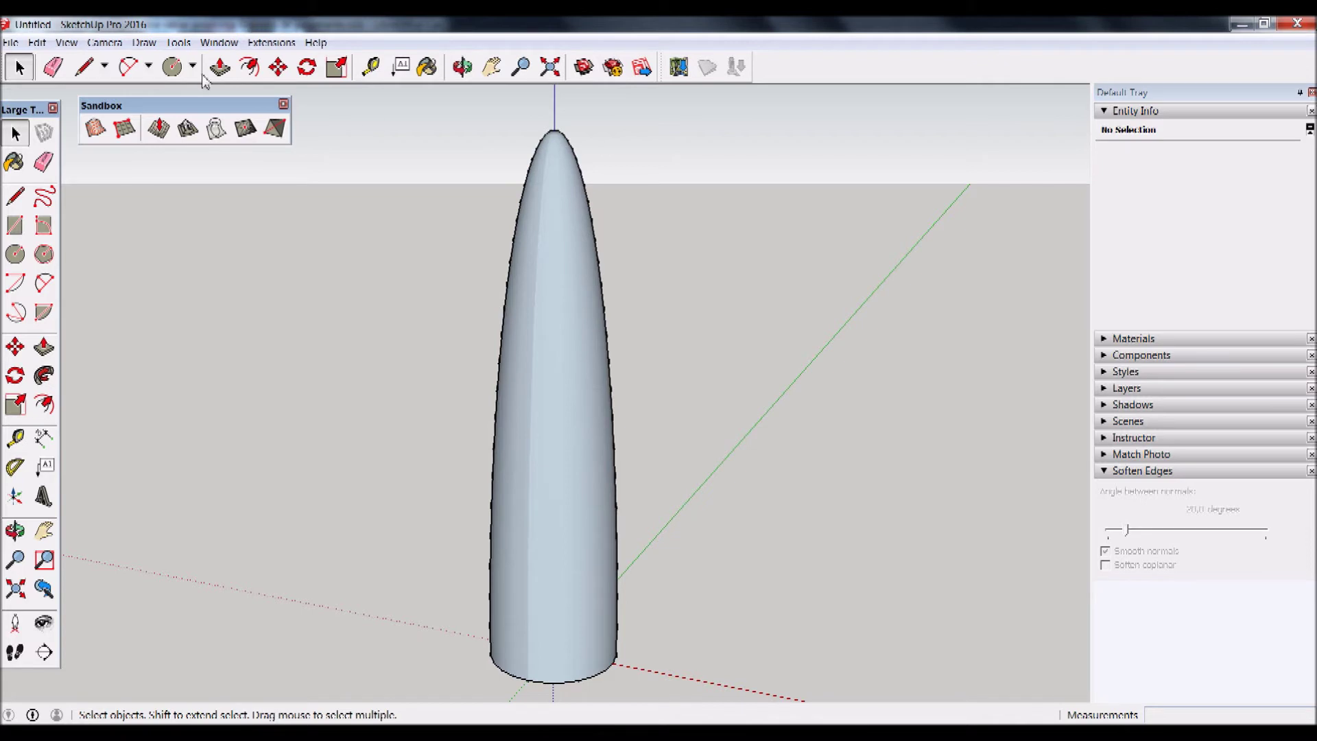
left_click(498, 372)
left_click(700, 282)
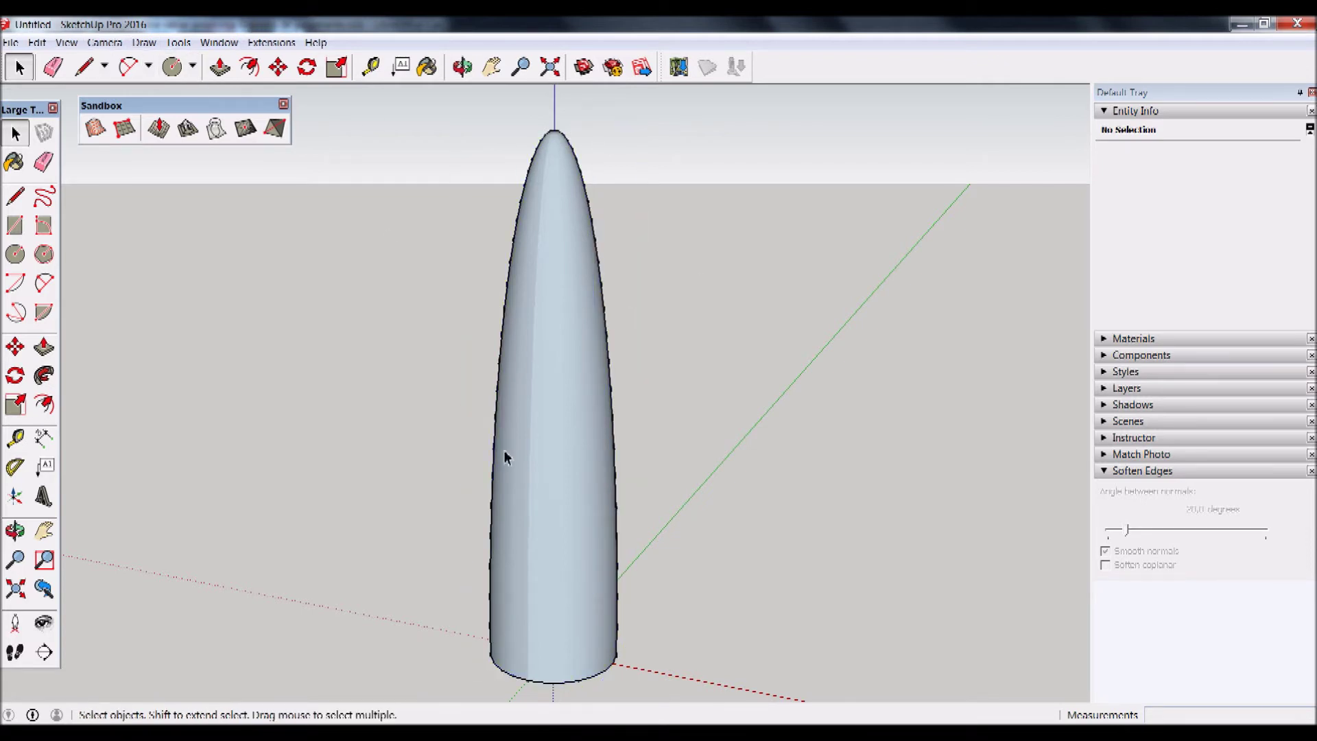
Show hidden geometry to reveal the tower's mesh edges and zoom to fit the whole tower.
left_click(72, 43)
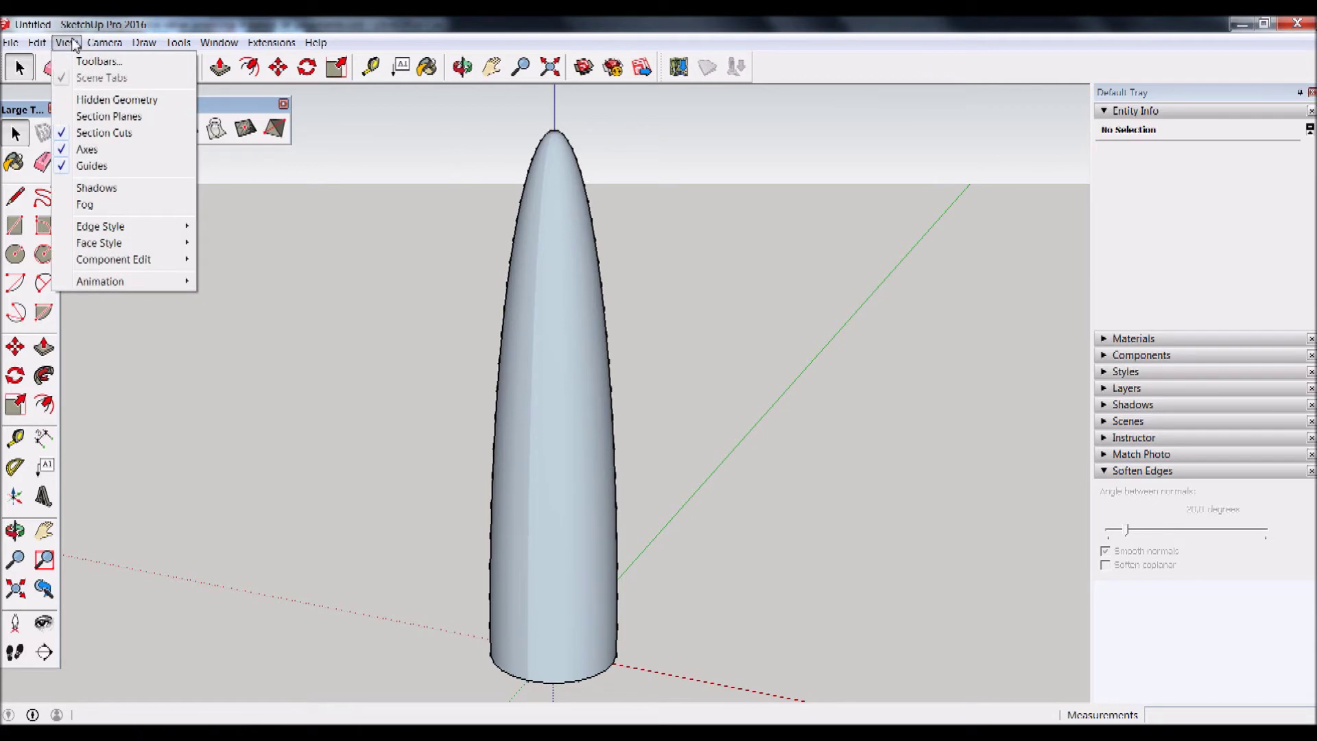
left_click(98, 100)
mouse_move(664, 675)
middle_mouse_down()
mouse_move(652, 494)
mouse_move(632, 450)
mouse_move(591, 480)
mouse_move(590, 343)
middle_mouse_up()
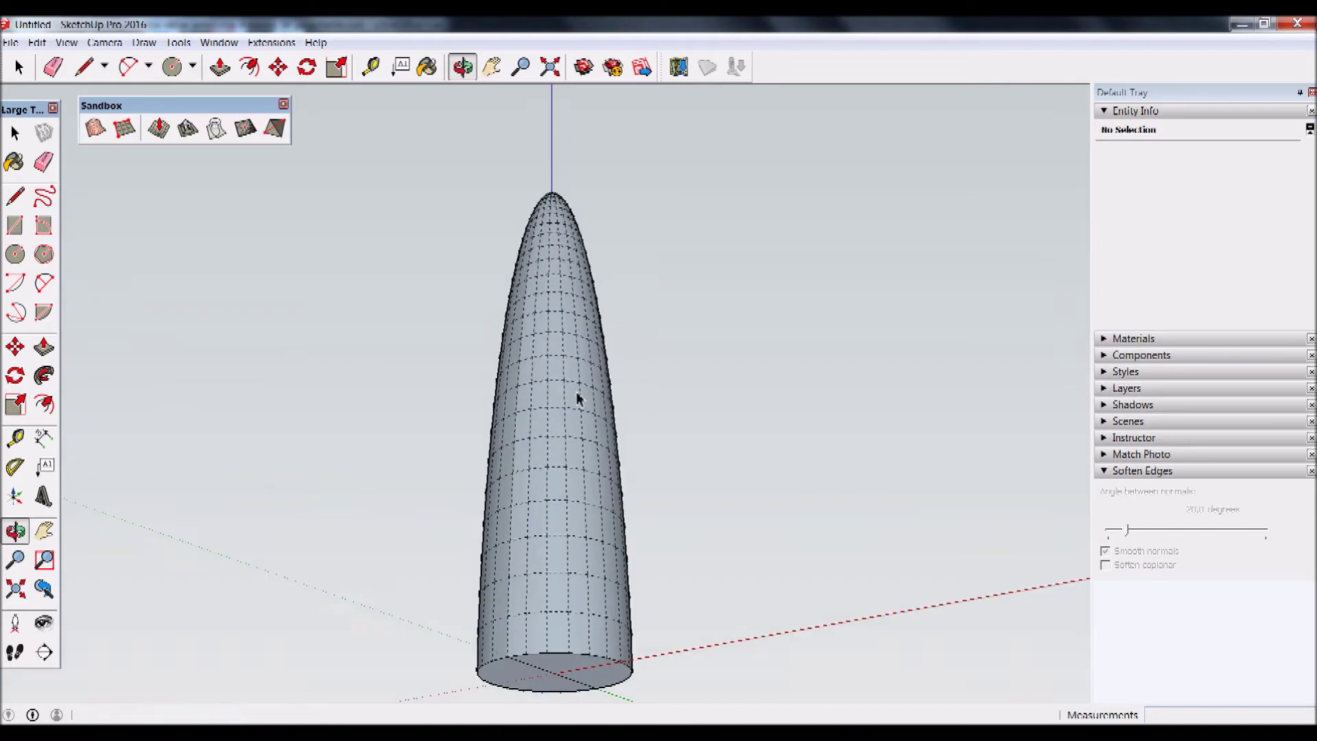
key("space")
scroll(542, 652, "up", 3)
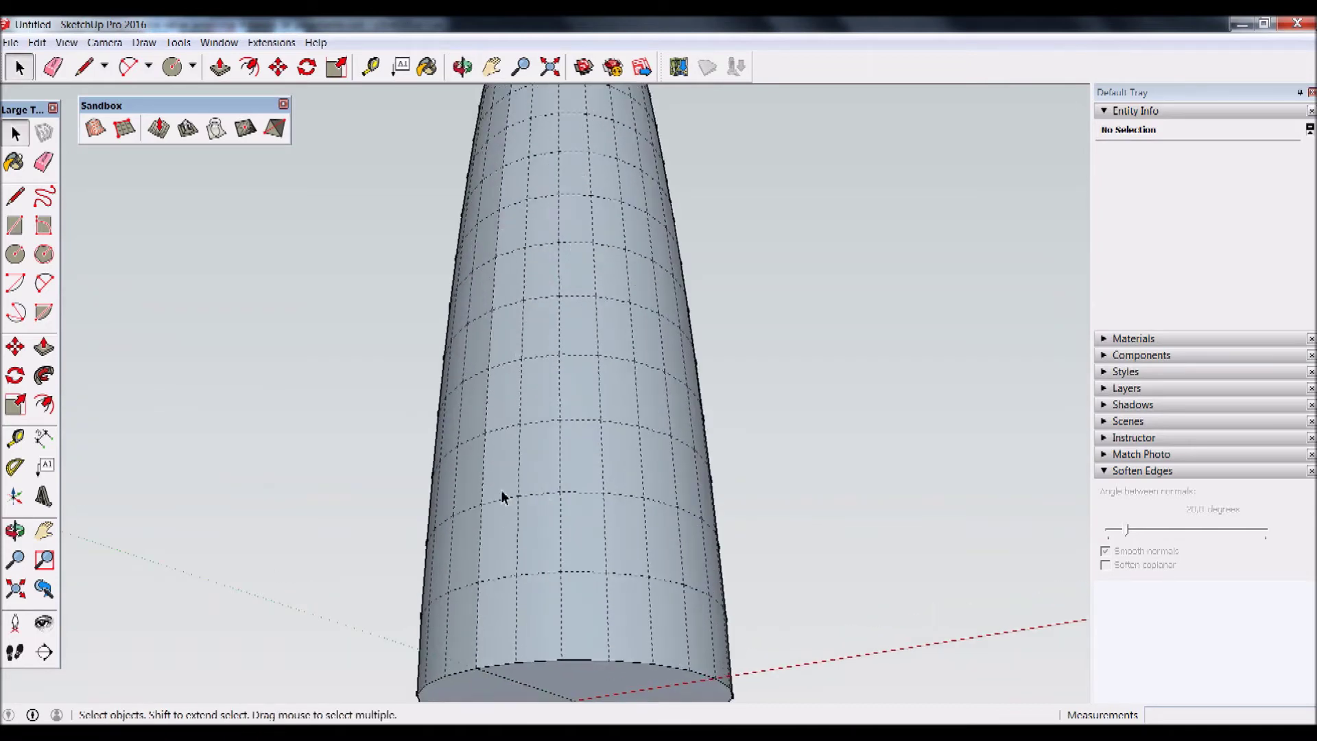
scroll(501, 495, "down", 2)
mouse_move(538, 397)
middle_mouse_down()
mouse_move(544, 600)
mouse_move(533, 632)
middle_mouse_up()
scroll(538, 582, "down", 2)
scroll(537, 598, "down", 2)
scroll(536, 604, "up", 2)
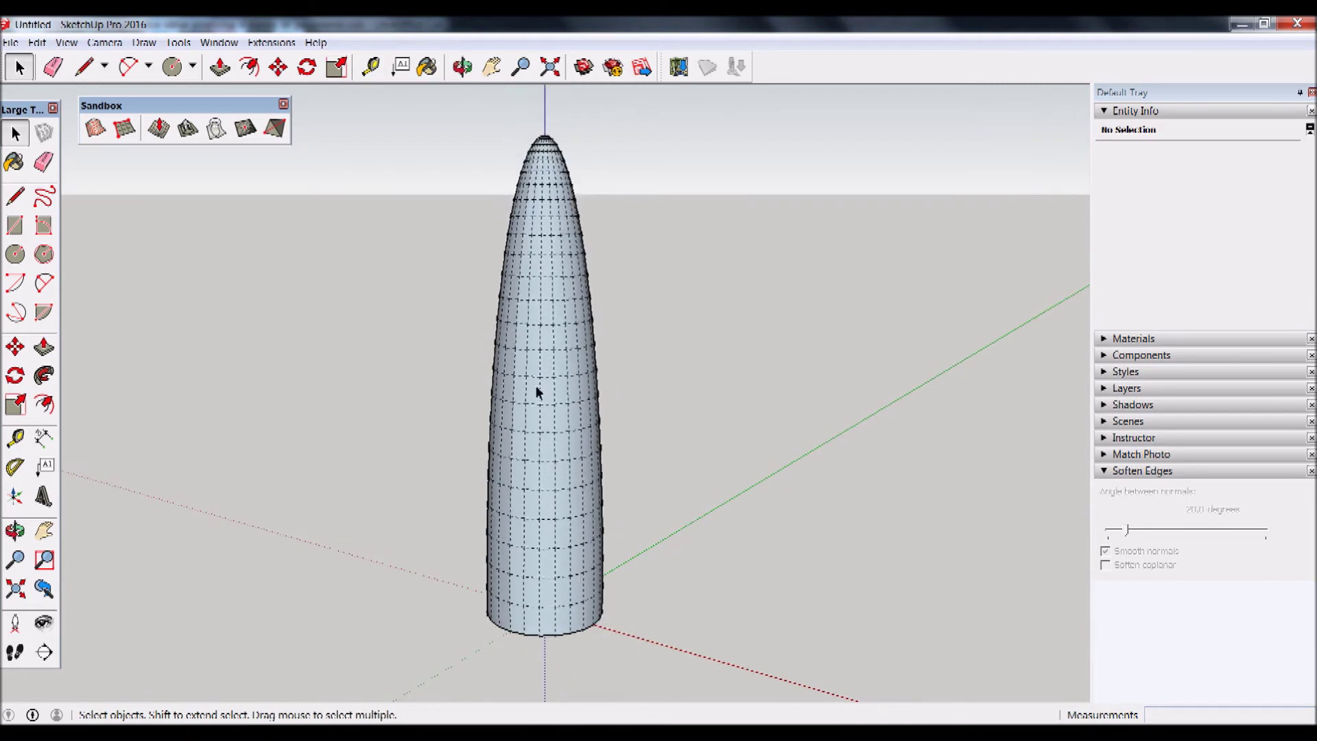
left_click(550, 67)
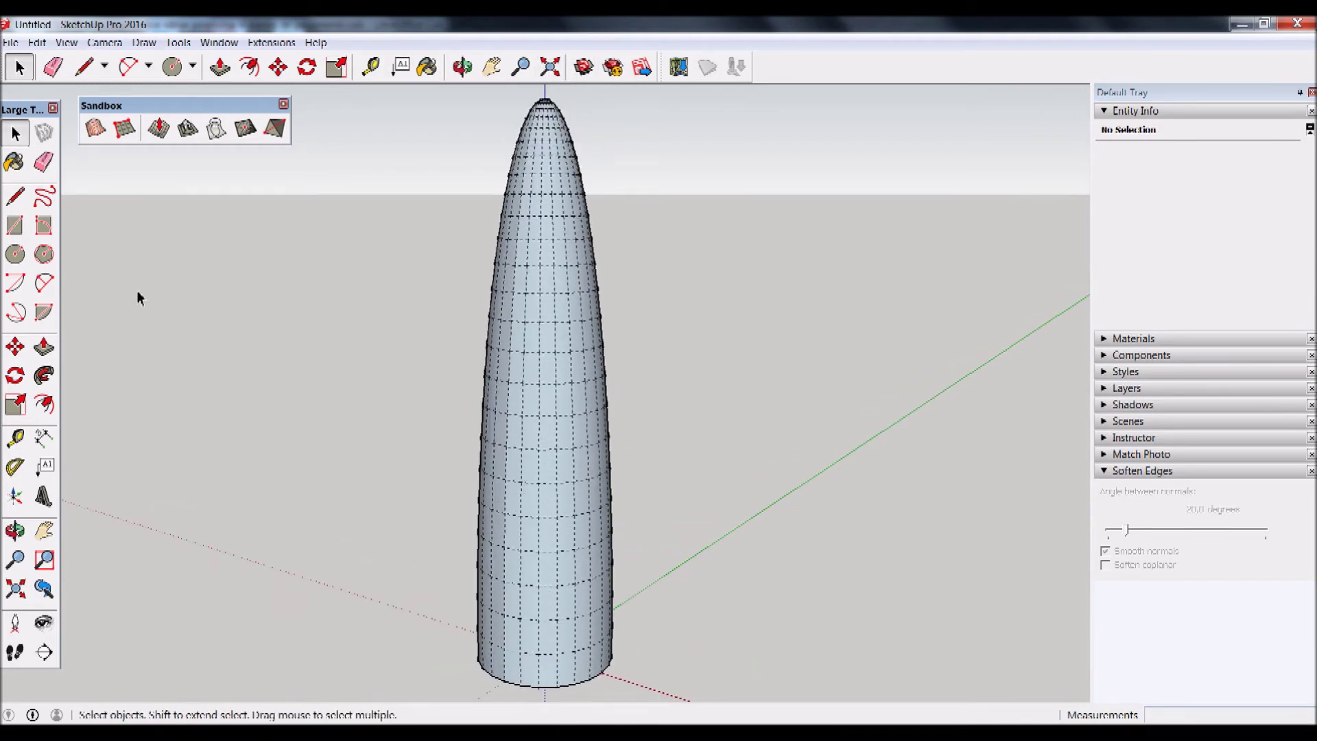
left_click(16, 198)
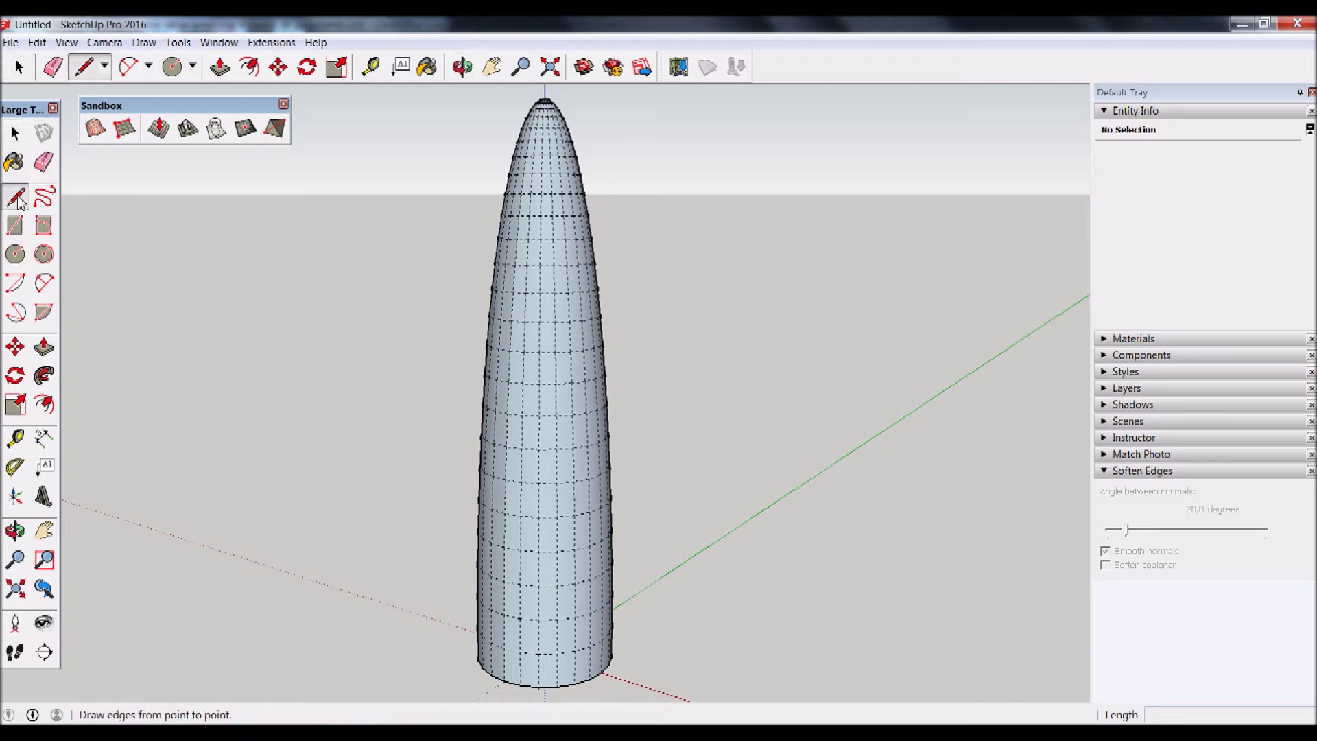
Start a diagonal line at the tower's base edge and extend it up to an upper ring.
left_click(492, 674)
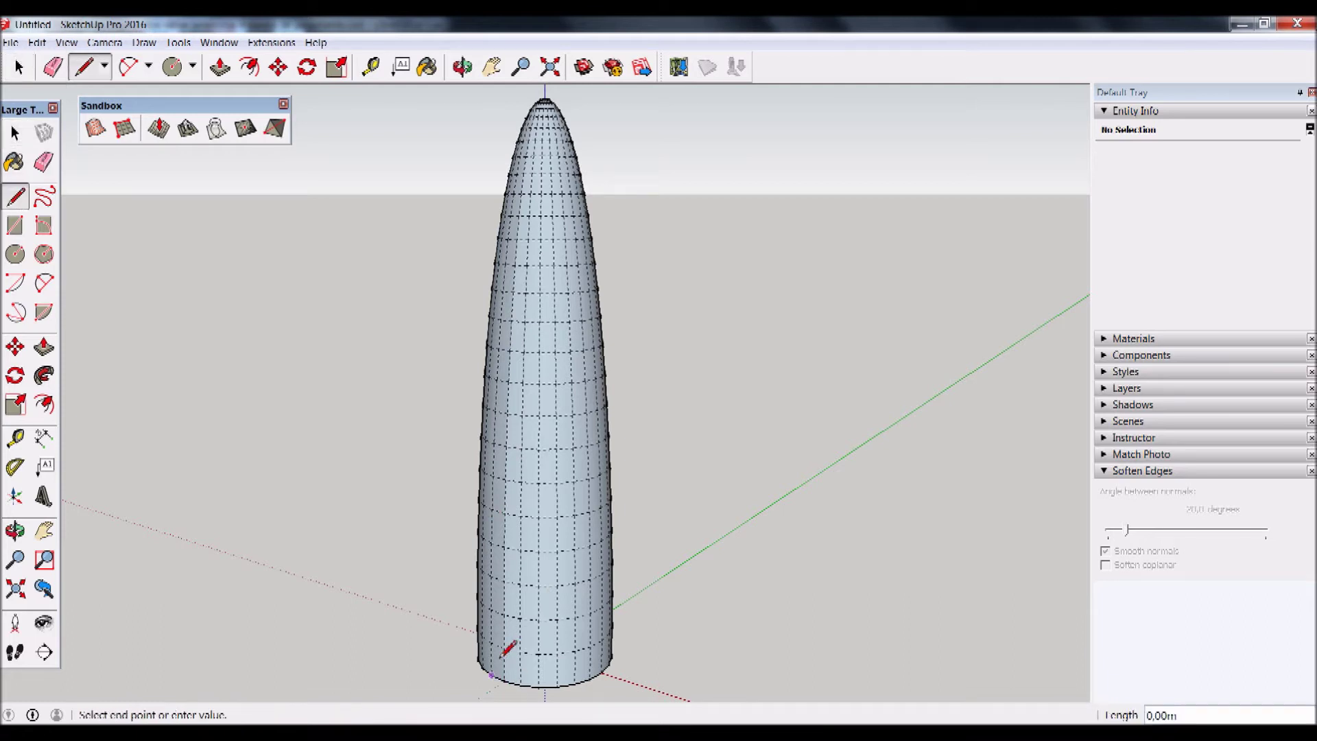
left_click(505, 648)
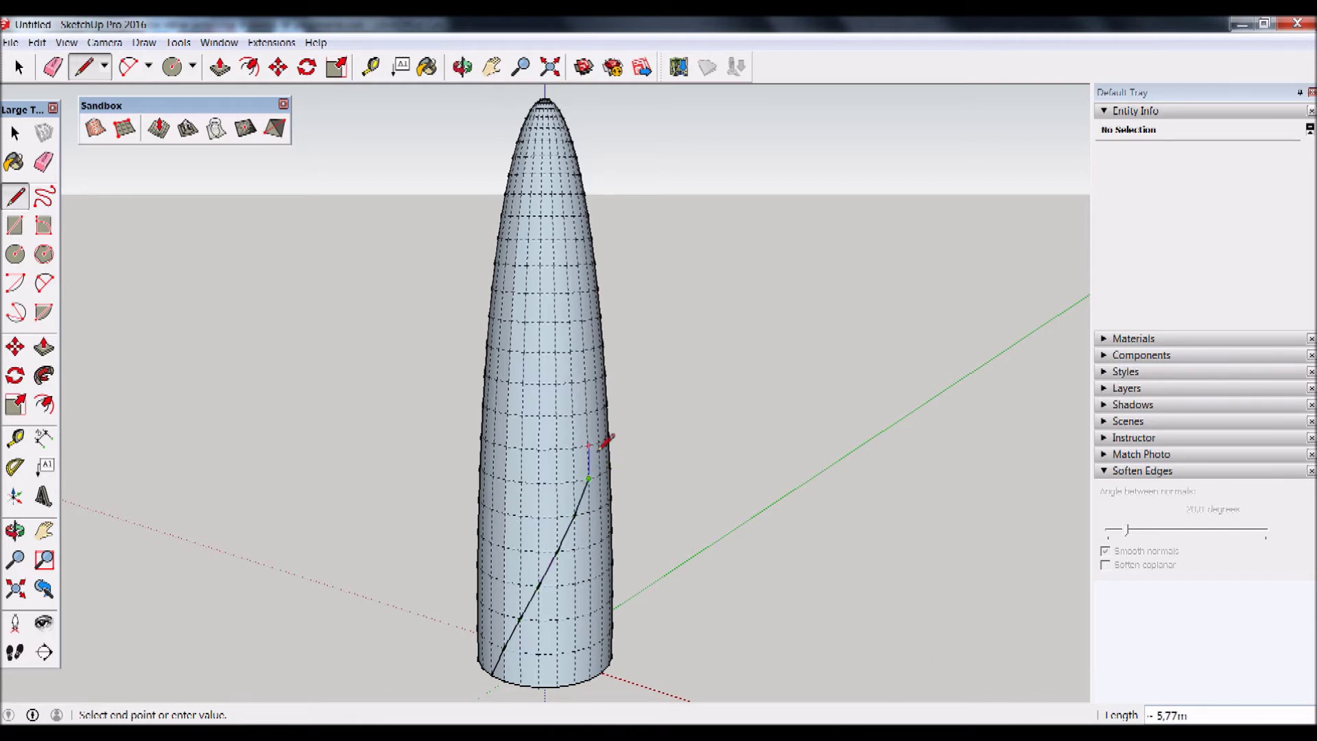
mouse_move(604, 446)
middle_mouse_down()
mouse_move(864, 489)
mouse_move(587, 421)
middle_mouse_up()
left_click(551, 417)
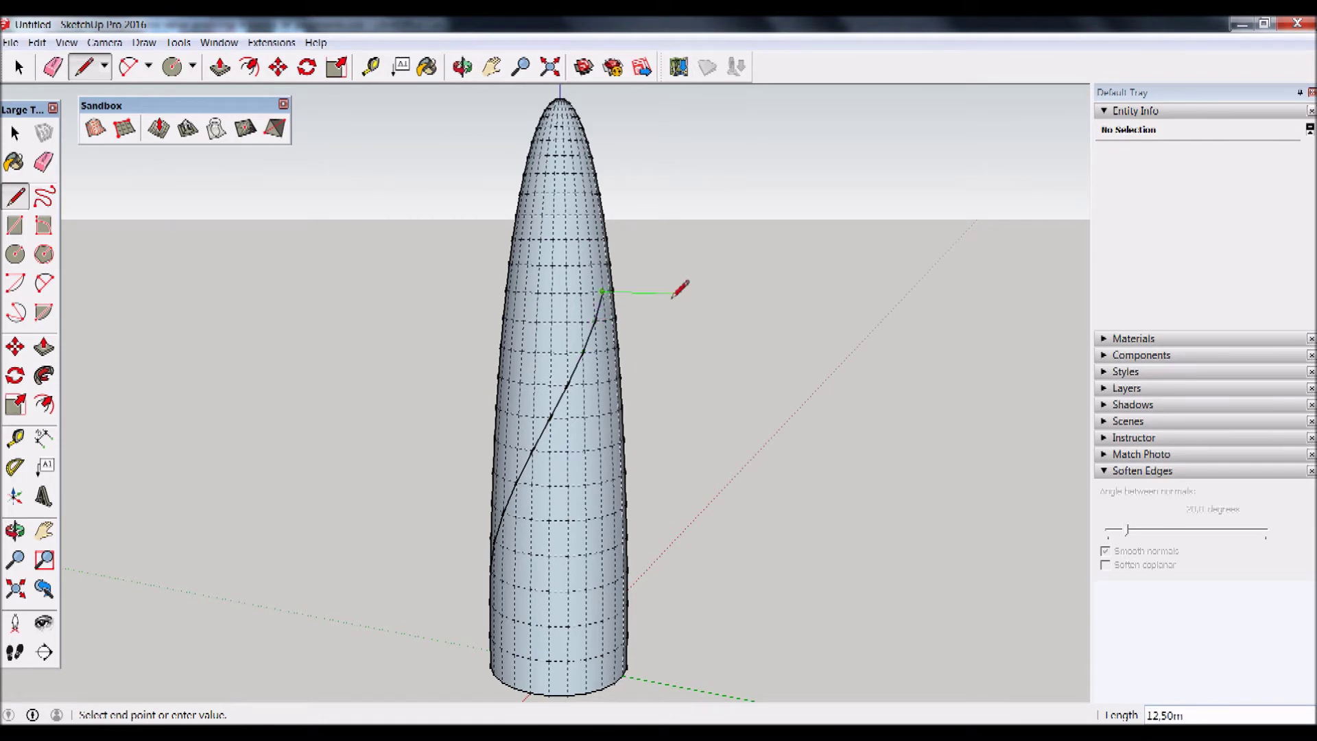
middle_click_drag(676, 288, 612, 270)
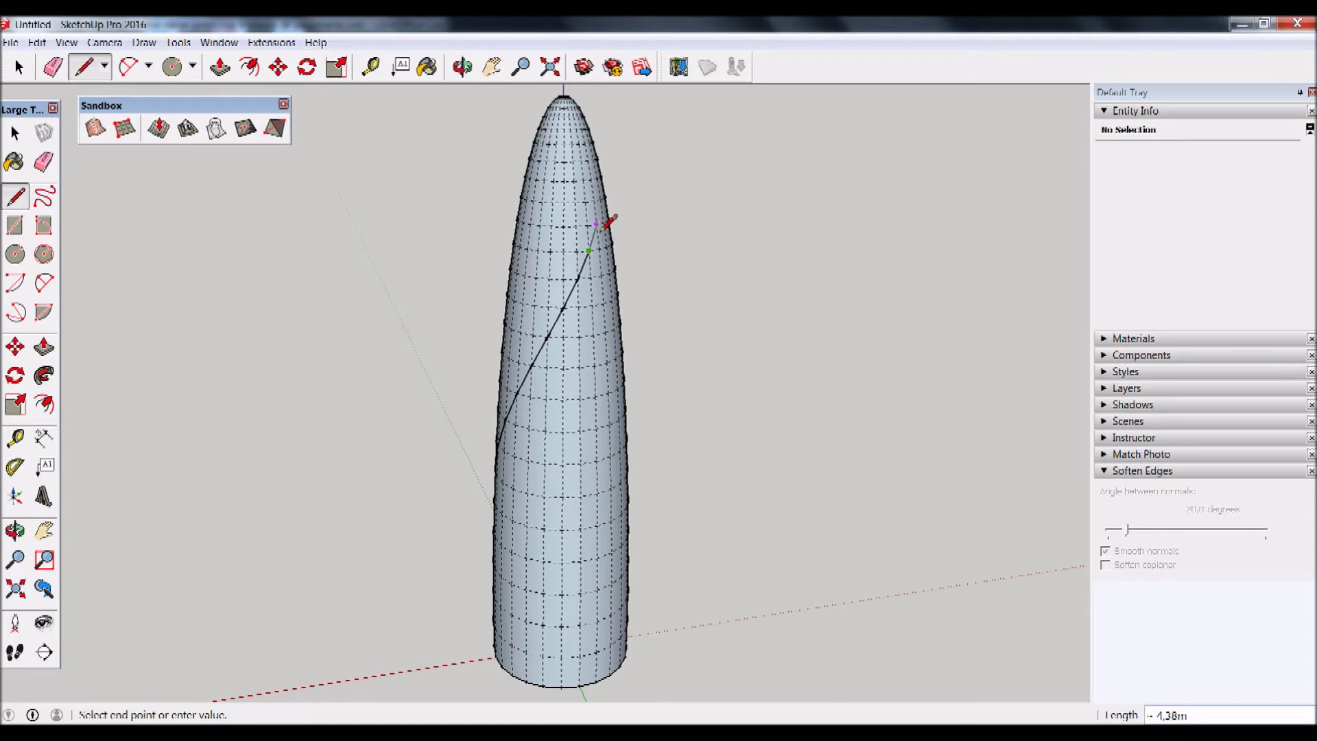
scroll(618, 192, "up", 5)
mouse_move(712, 242)
middle_mouse_down()
mouse_move(565, 296)
mouse_move(620, 247)
middle_mouse_up()
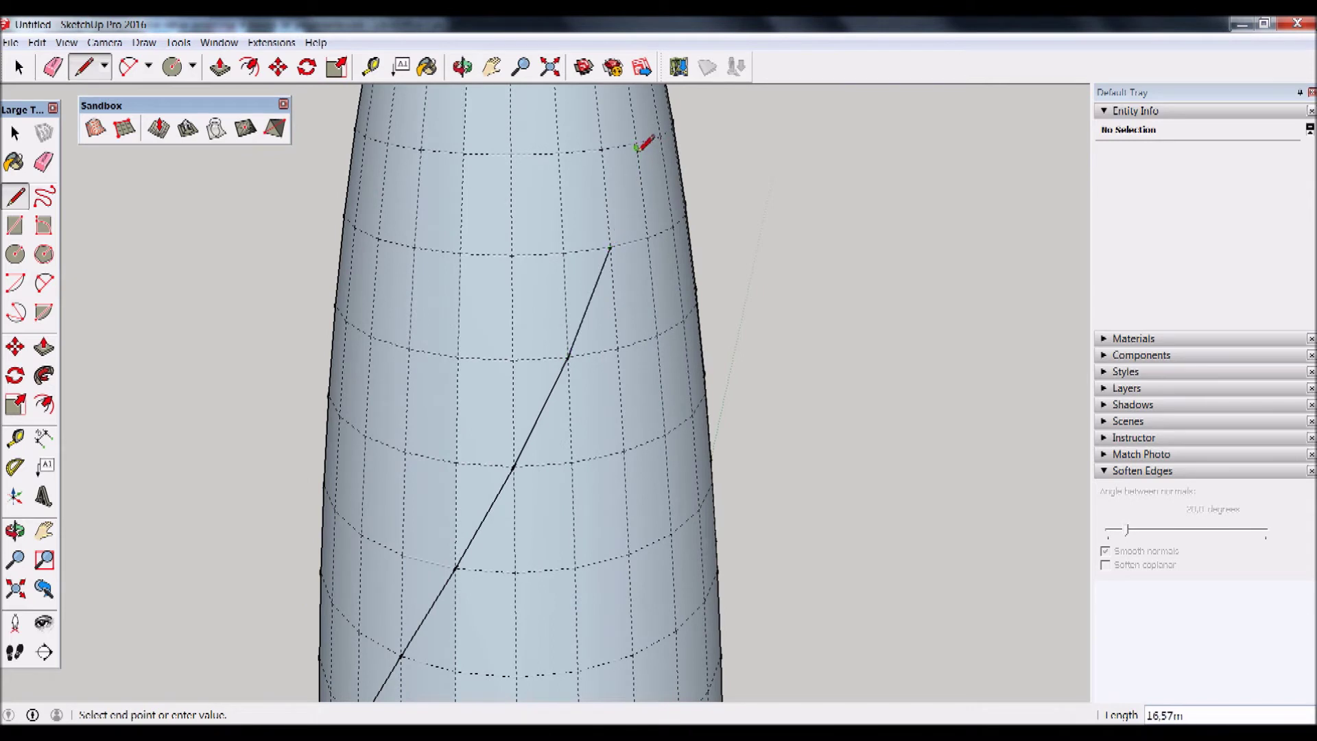
left_click(609, 245)
Continue the line through the higher rings, finishing at the tower's top vertex.
scroll(606, 257, "down", 2)
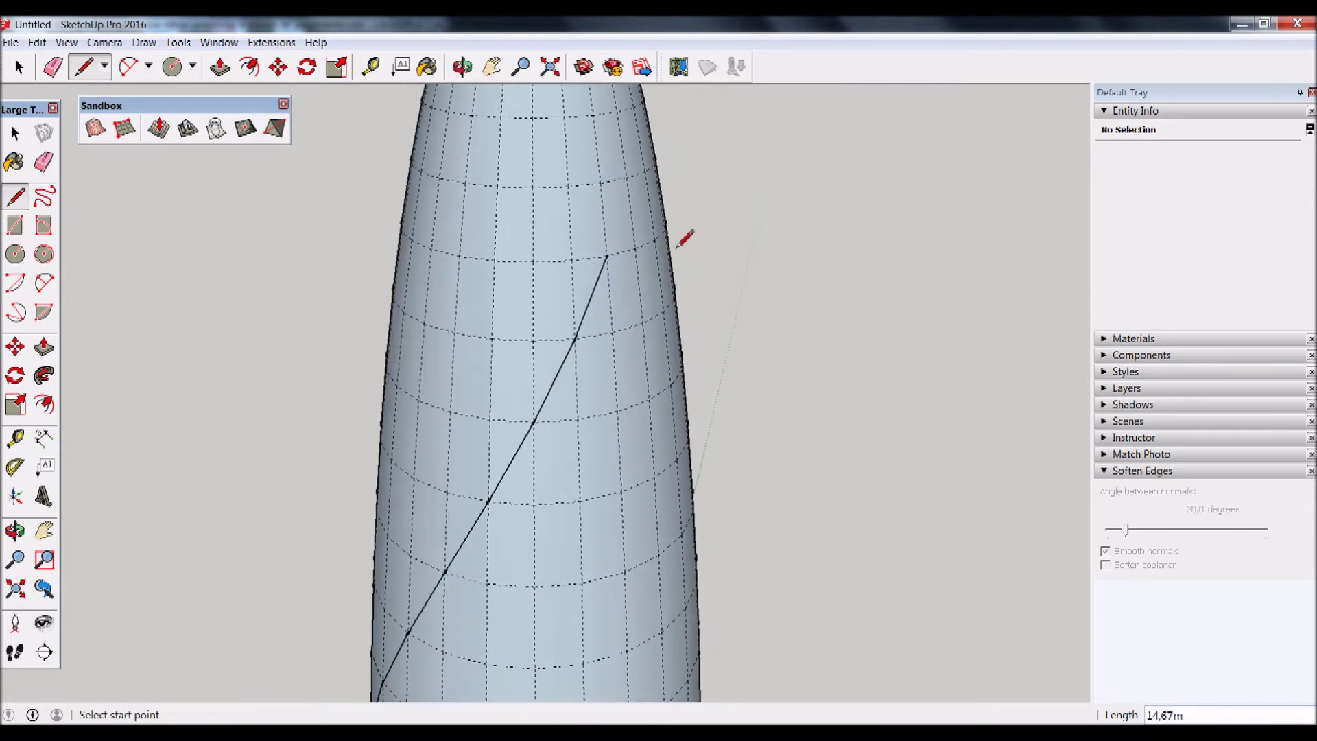
left_click(607, 257)
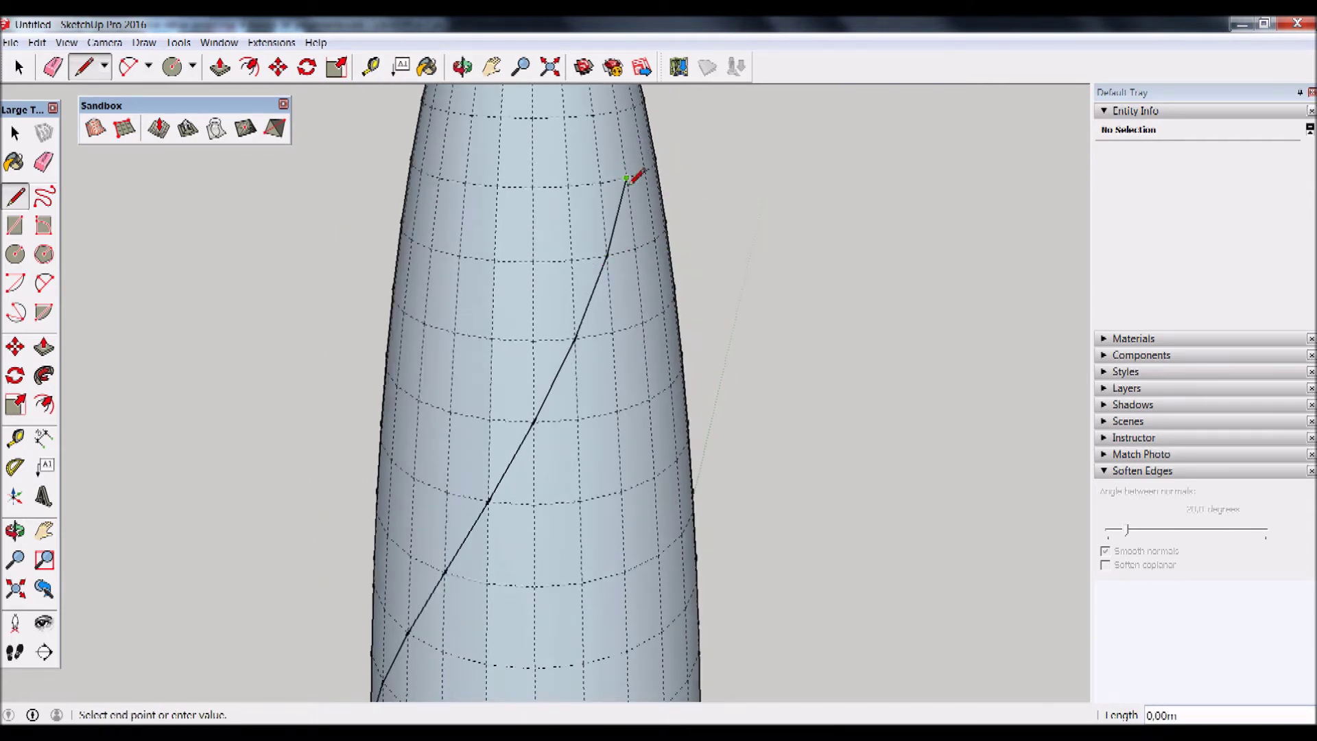
scroll(625, 206, "down", 2)
mouse_move(620, 223)
middle_mouse_down()
mouse_move(514, 211)
mouse_move(607, 149)
mouse_move(567, 220)
mouse_move(529, 265)
mouse_move(503, 272)
middle_mouse_up()
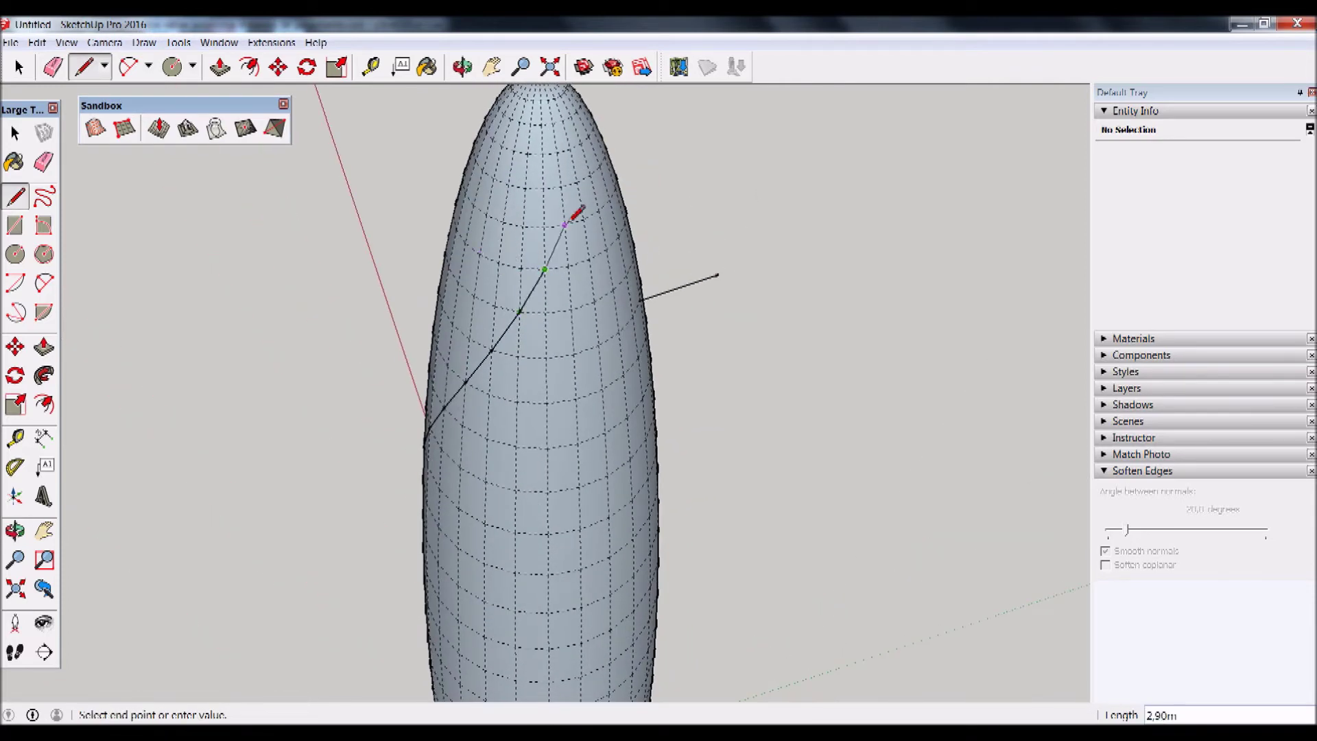
mouse_move(580, 180)
middle_mouse_down()
mouse_move(505, 239)
mouse_move(471, 221)
mouse_move(526, 248)
middle_mouse_up()
left_click(519, 246)
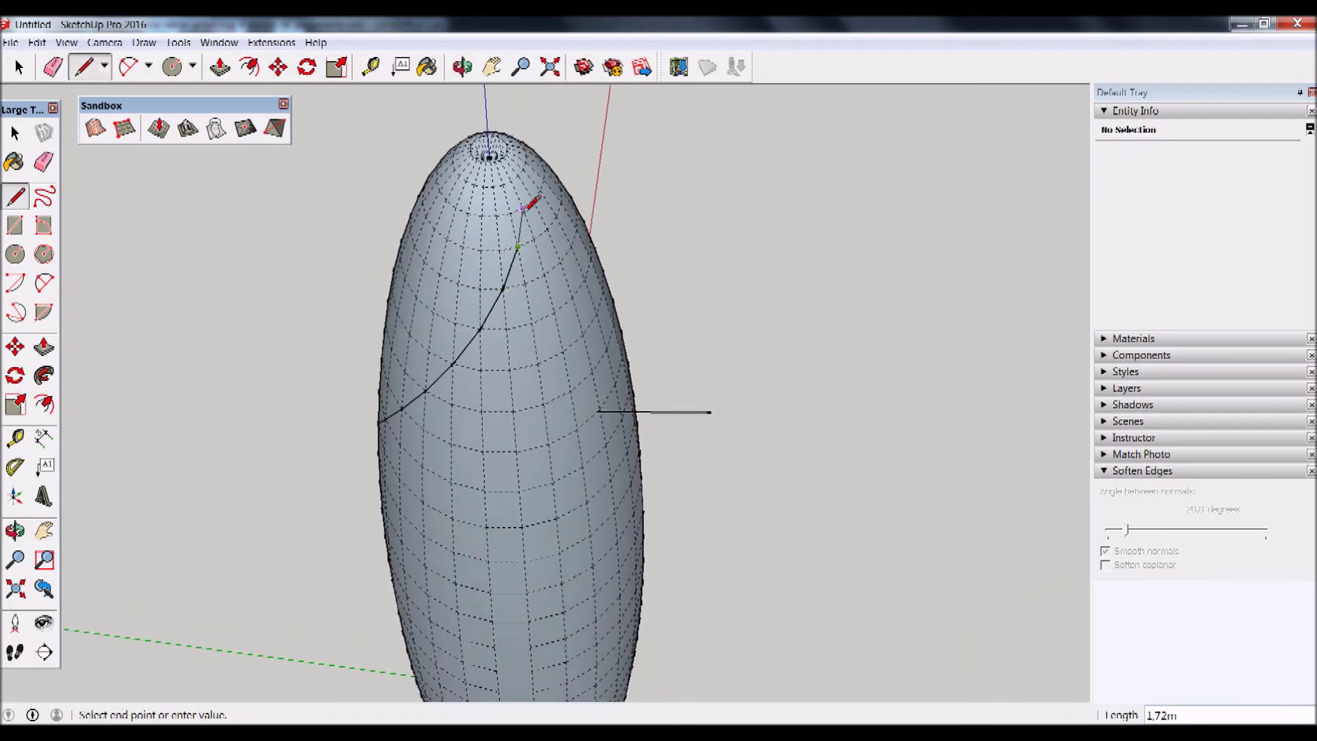
scroll(513, 148, "up", 2)
scroll(509, 151, "up", 2)
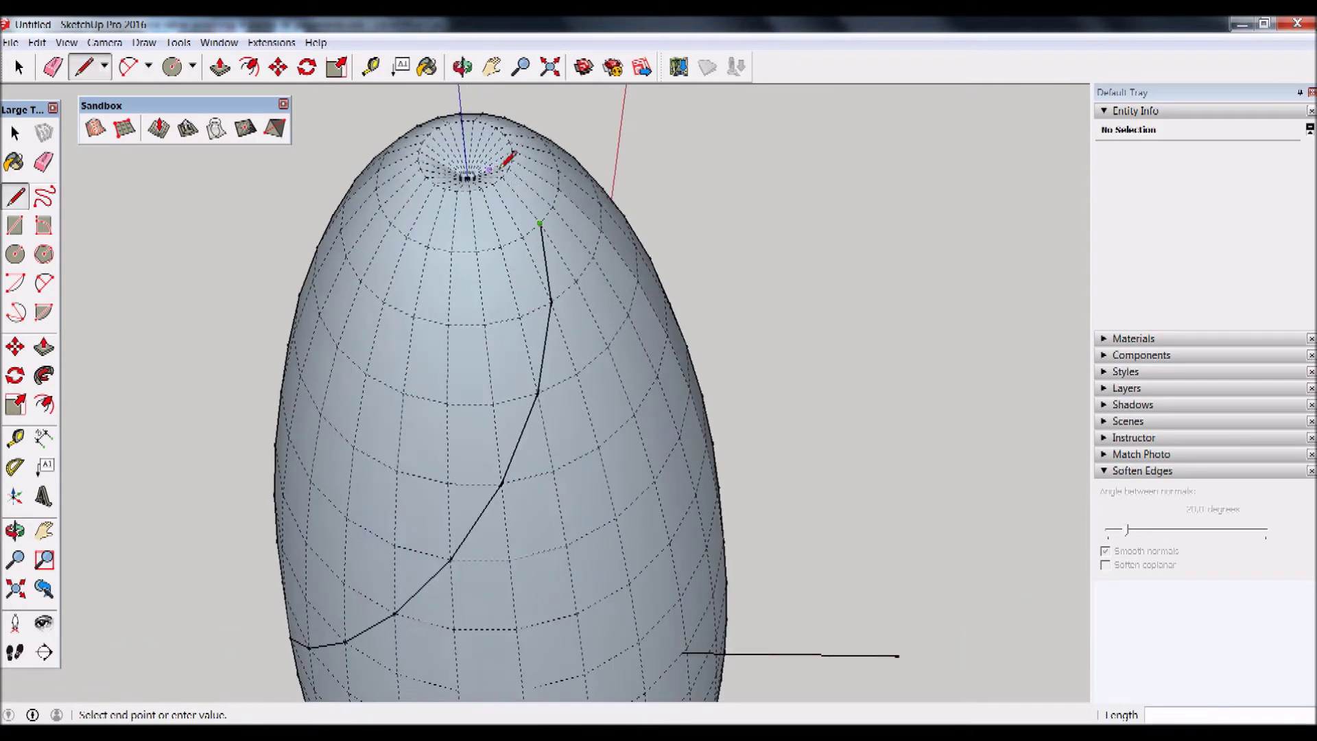
left_click(508, 168)
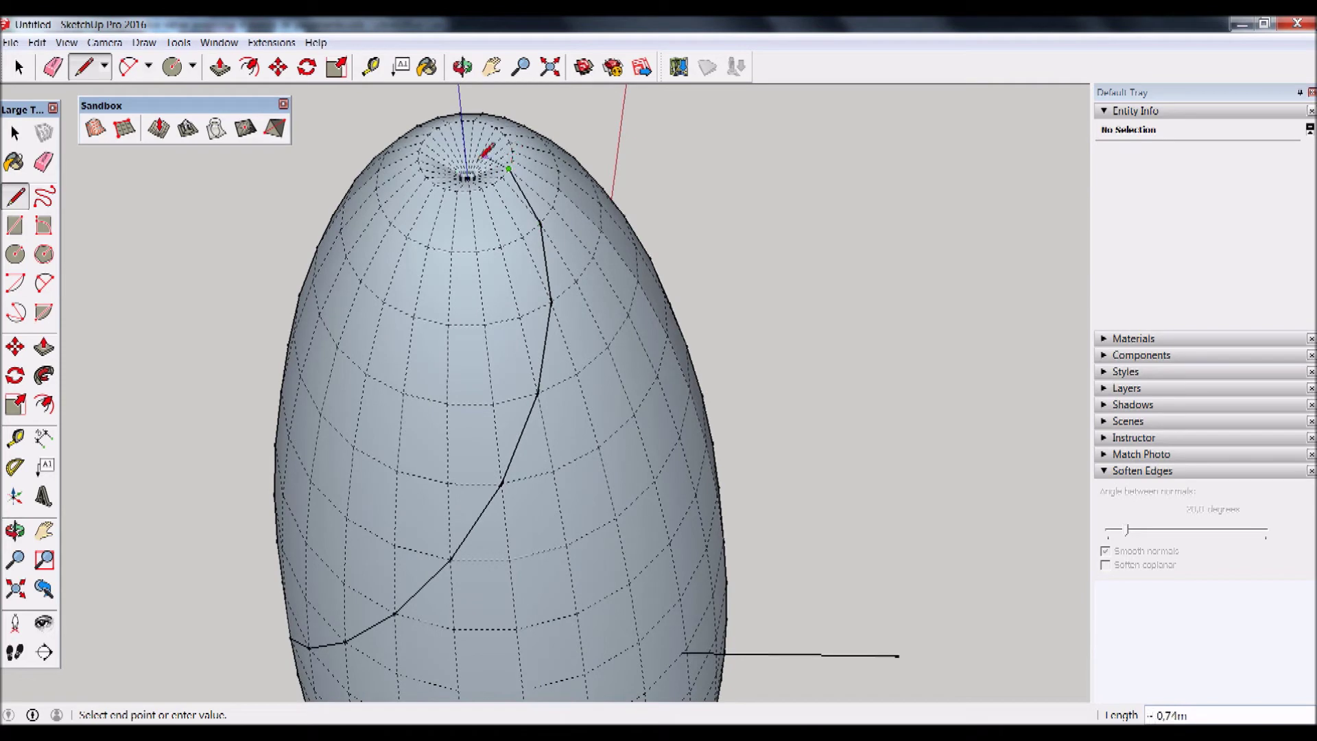
left_click(468, 176)
scroll(552, 271, "down", 2)
key("Escape")
mouse_move(530, 241)
middle_mouse_down()
mouse_move(627, 309)
mouse_move(671, 368)
mouse_move(744, 405)
mouse_move(452, 365)
middle_mouse_up()
left_click(43, 162)
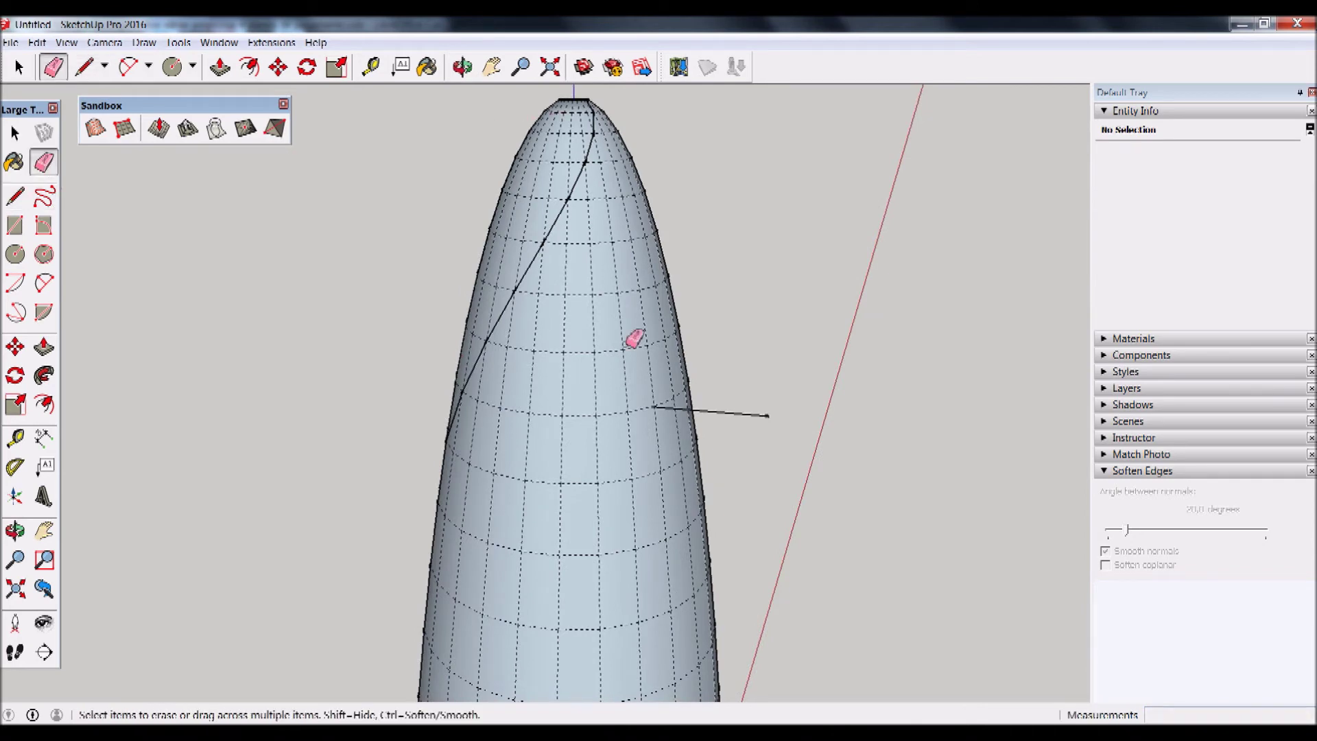
Erase the stray horizontal line beside the tower and zoom in toward the tower base.
left_click(750, 413)
scroll(566, 452, "down", 3)
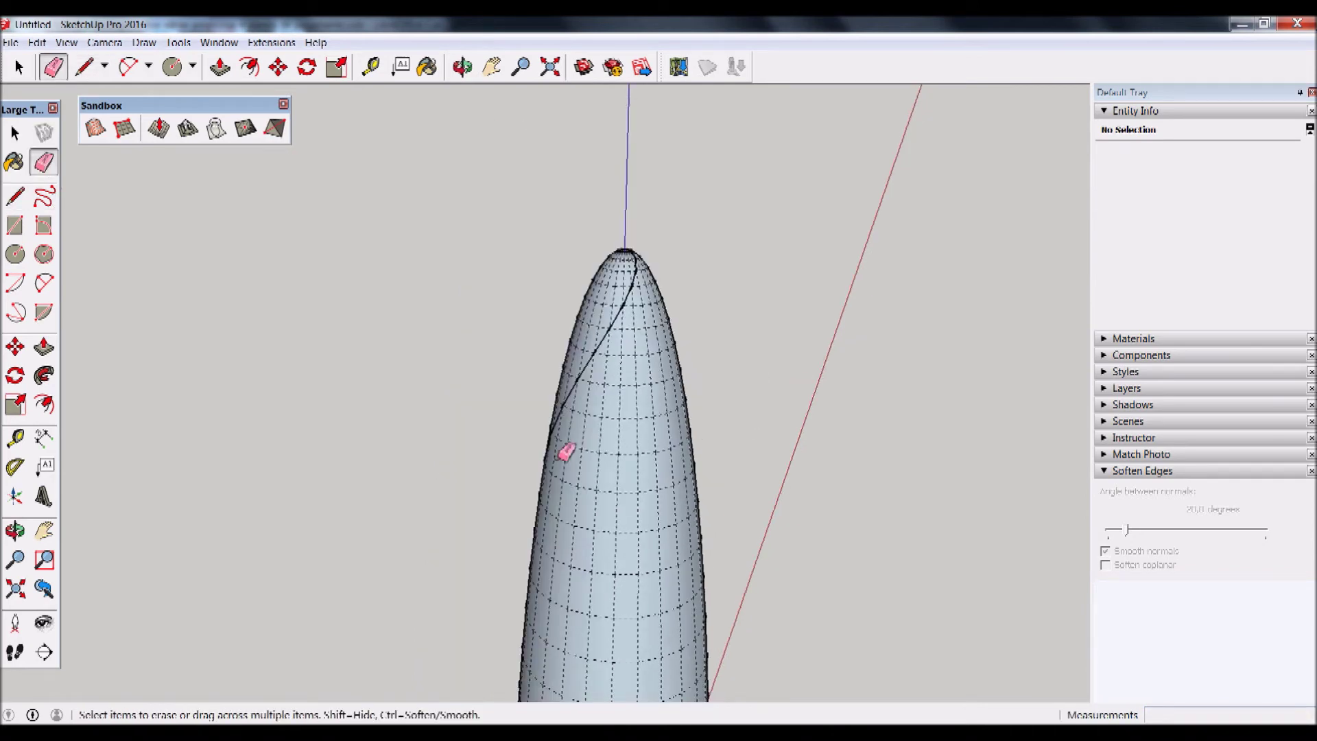
middle_click_drag(567, 452, 539, 538)
scroll(453, 540, "down", 2)
mouse_move(603, 641)
middle_mouse_down()
mouse_move(506, 617)
mouse_move(494, 643)
middle_mouse_up()
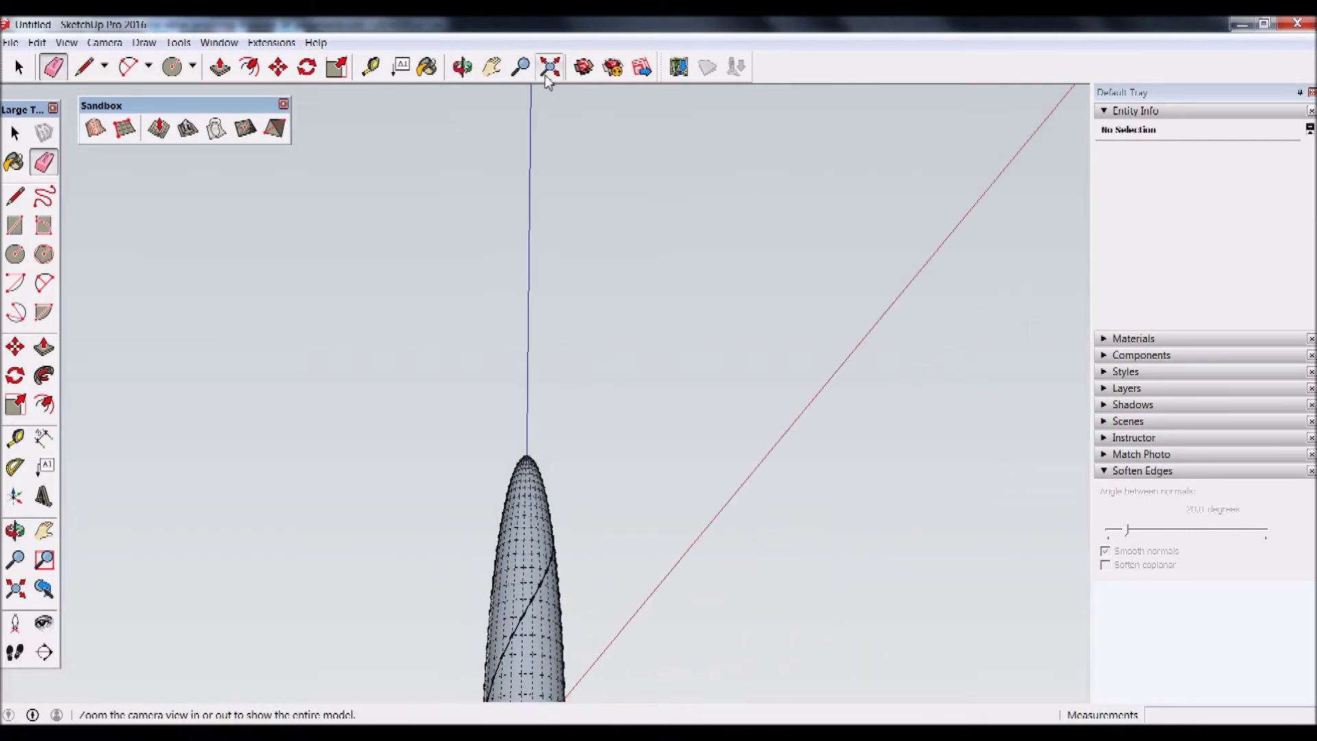
left_click(550, 66)
scroll(613, 578, "up", 2)
mouse_move(612, 578)
middle_mouse_down()
mouse_move(600, 671)
mouse_move(641, 714)
mouse_move(549, 717)
middle_mouse_up()
scroll(553, 659, "up", 2)
scroll(441, 693, "up", 2)
scroll(506, 685, "up", 2)
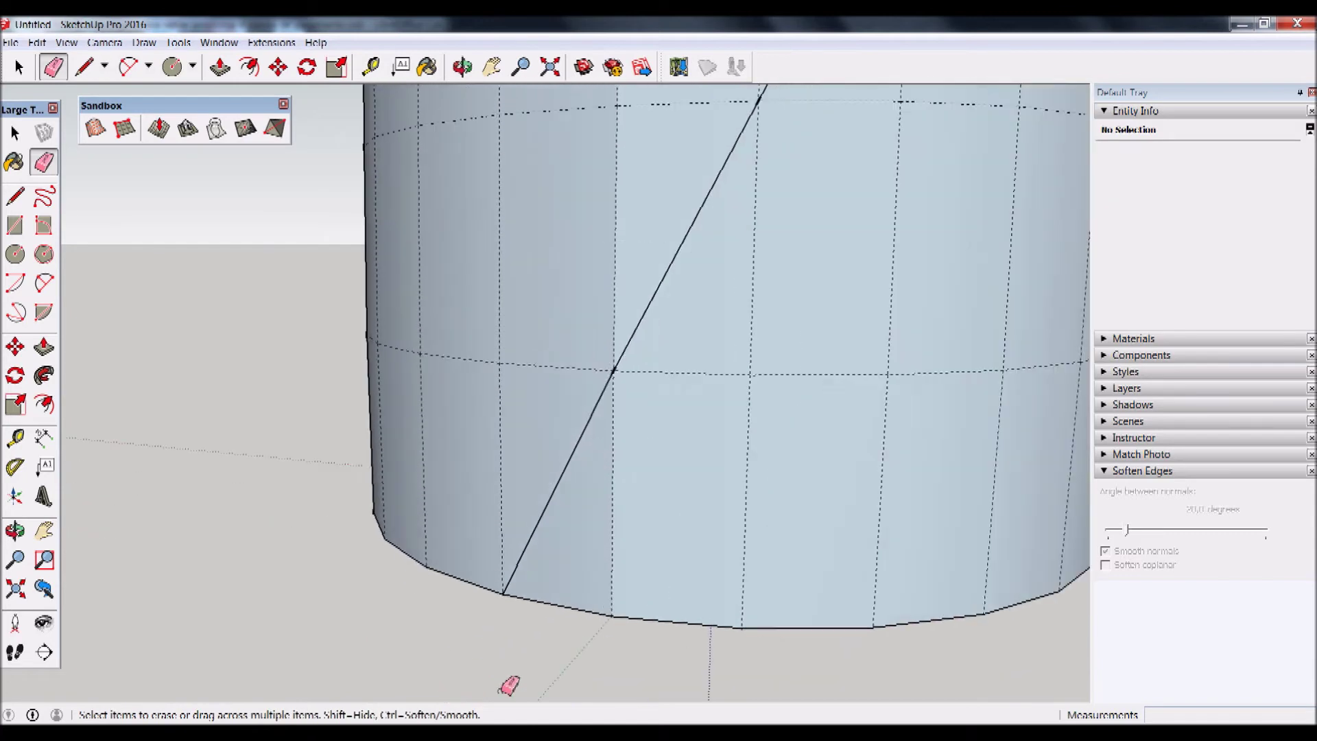
Draw a small-radius circle centred on the diagonal line's lower endpoint at the base.
left_click(16, 256)
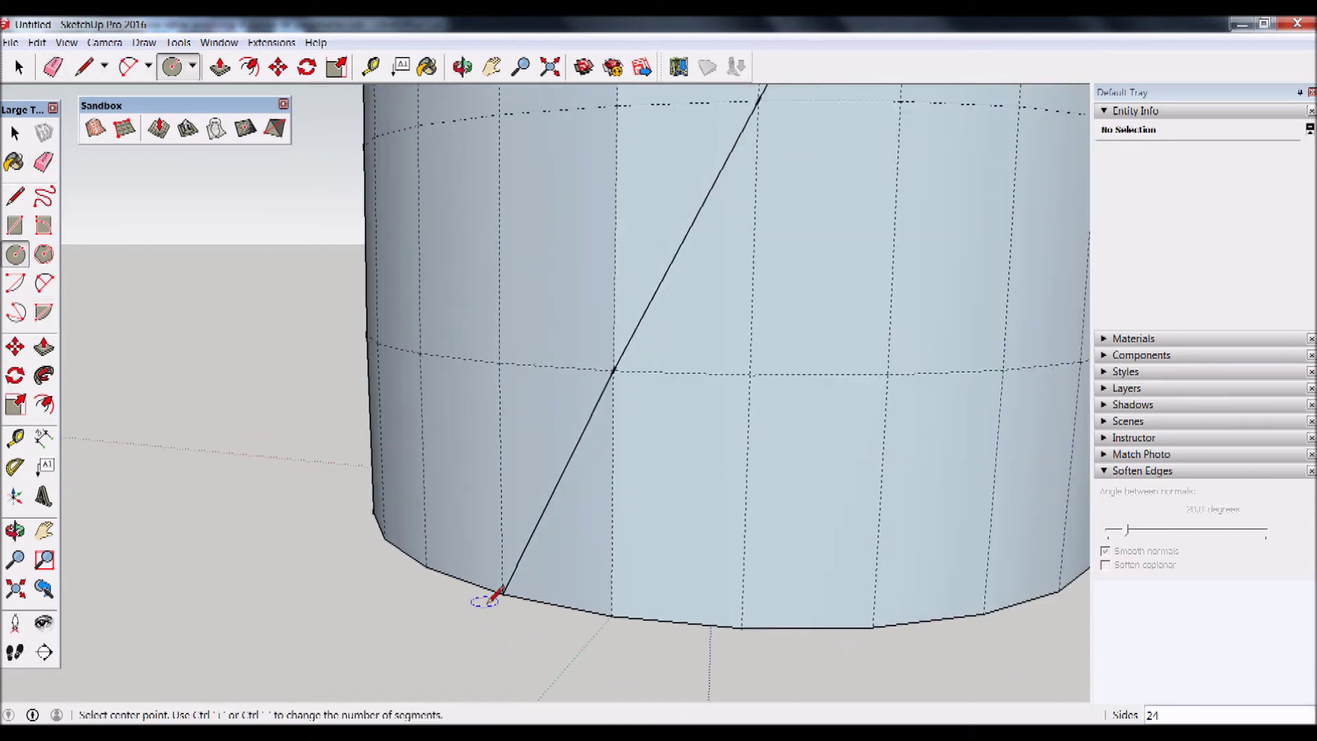
scroll(503, 597, "up", 2)
scroll(506, 587, "up", 1)
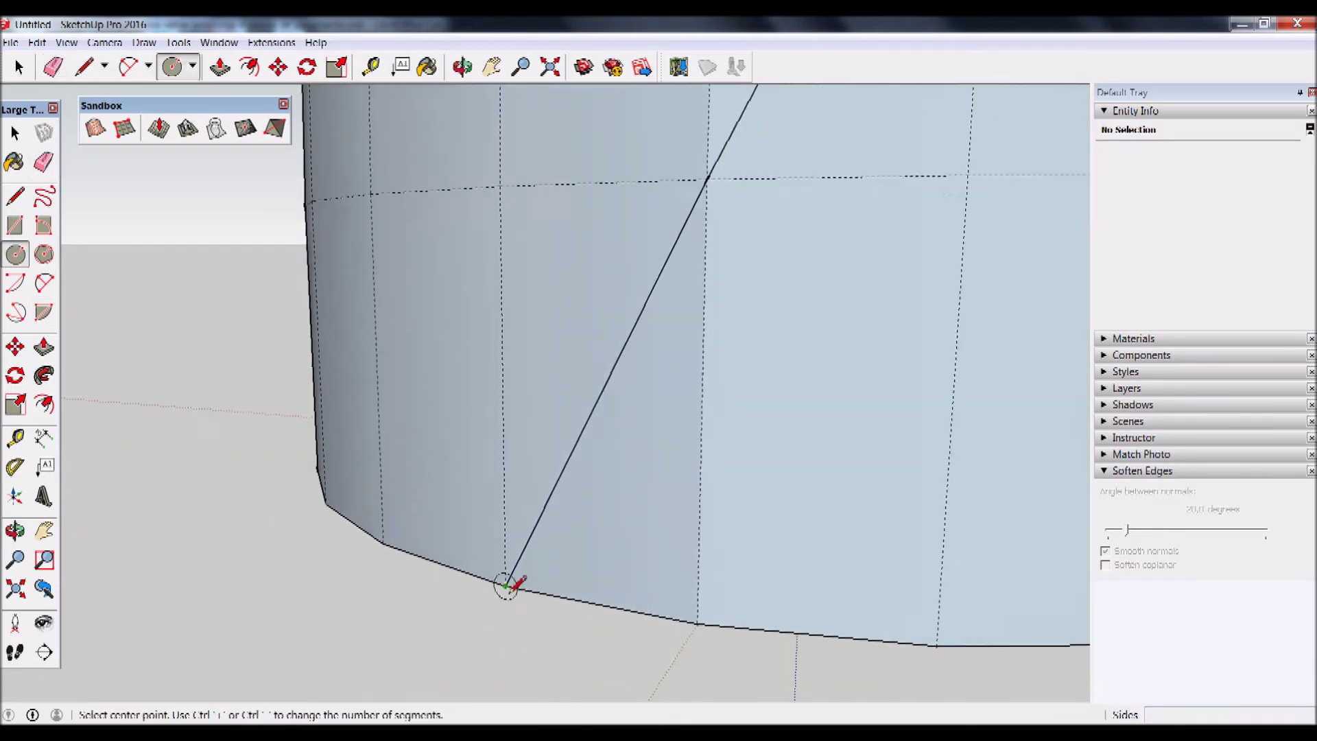
scroll(505, 585, "up", 1)
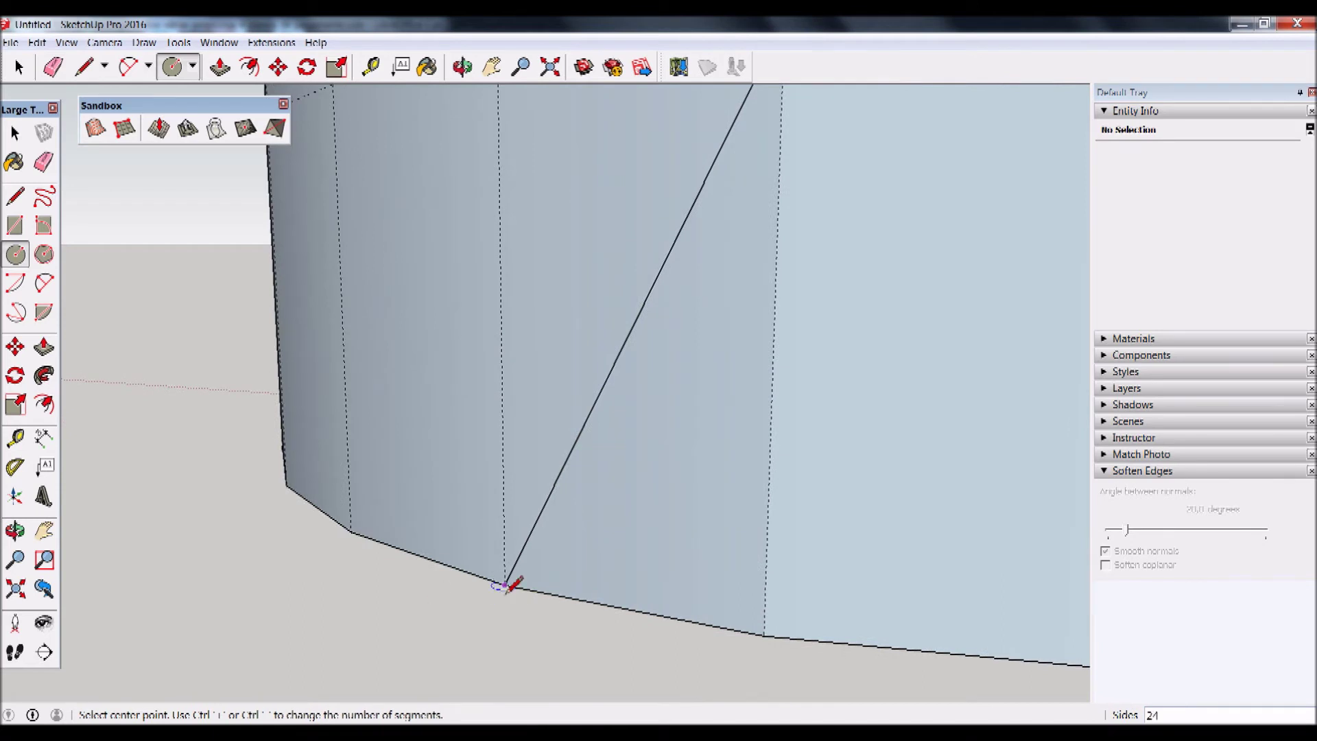
left_click(504, 585)
scroll(505, 586, "up", 1)
scroll(505, 587, "up", 1)
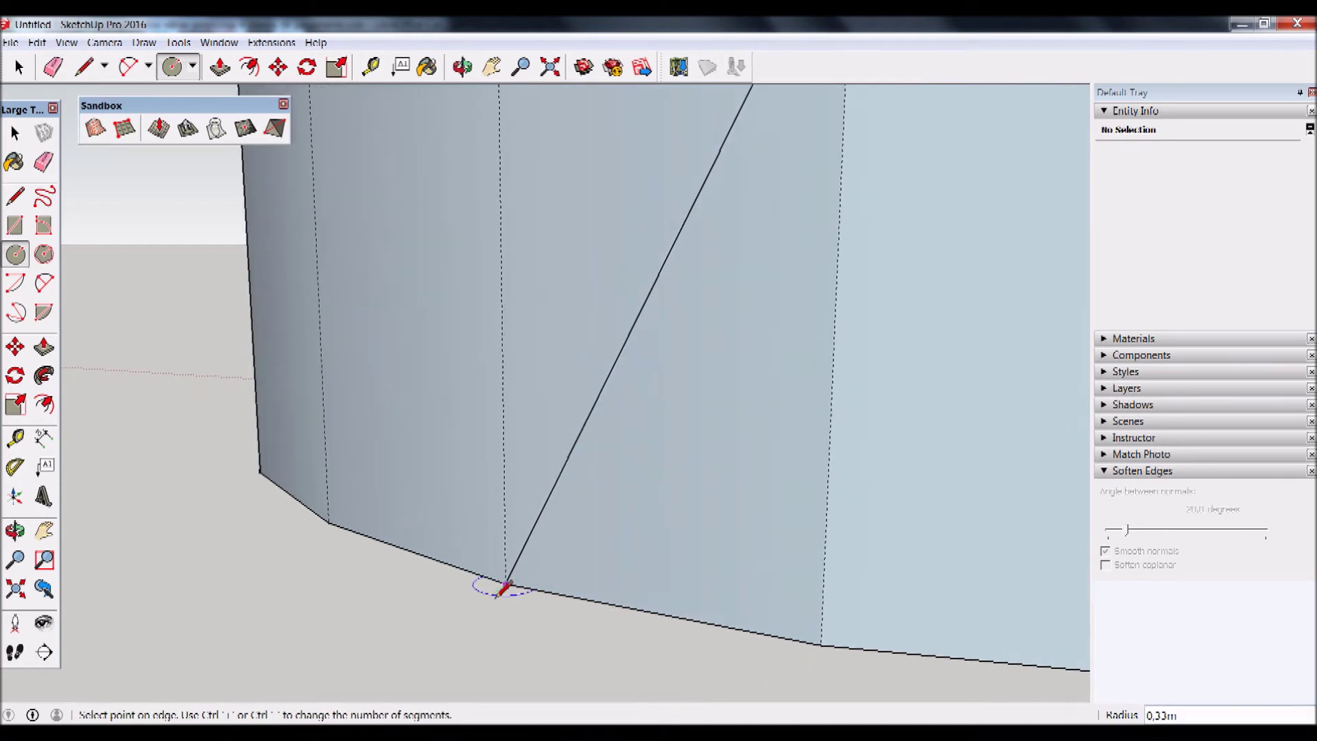
scroll(505, 585, "up", 1)
scroll(506, 585, "up", 1)
scroll(509, 585, "up", 1)
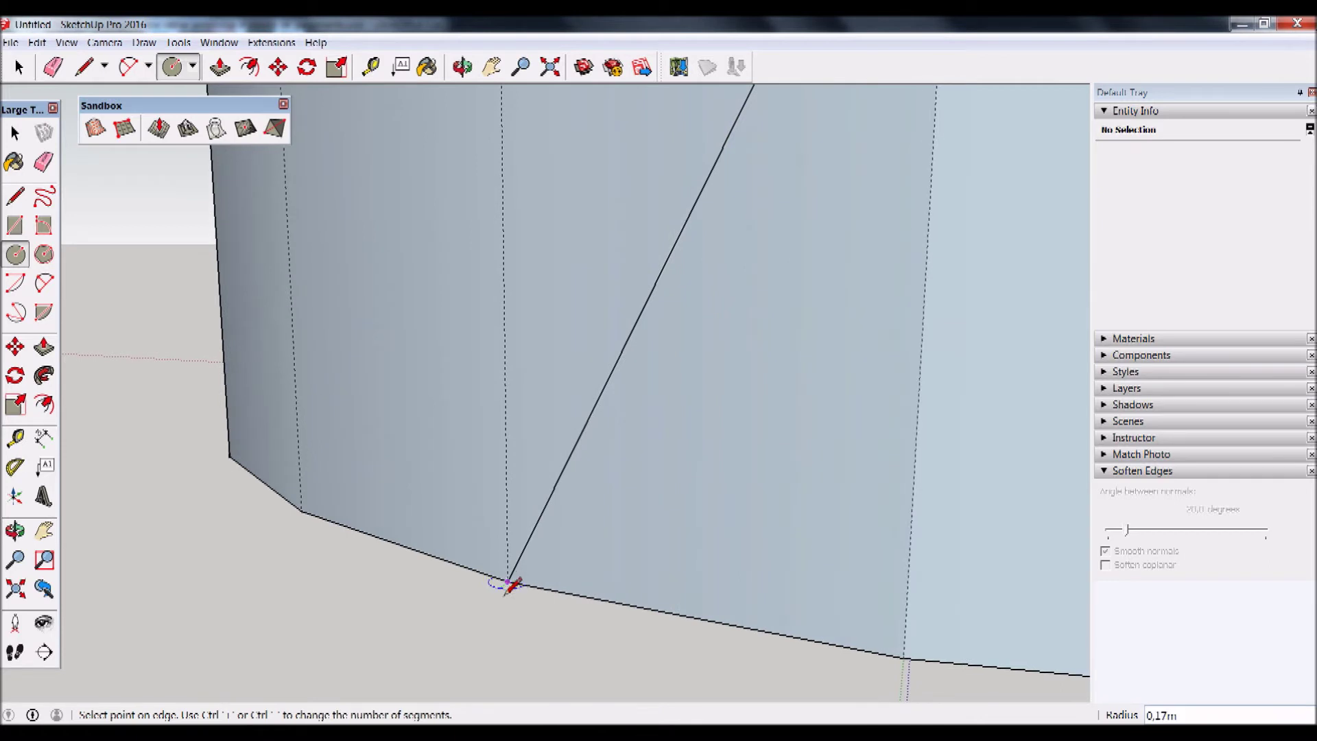
left_click(508, 583)
scroll(675, 438, "down", 1)
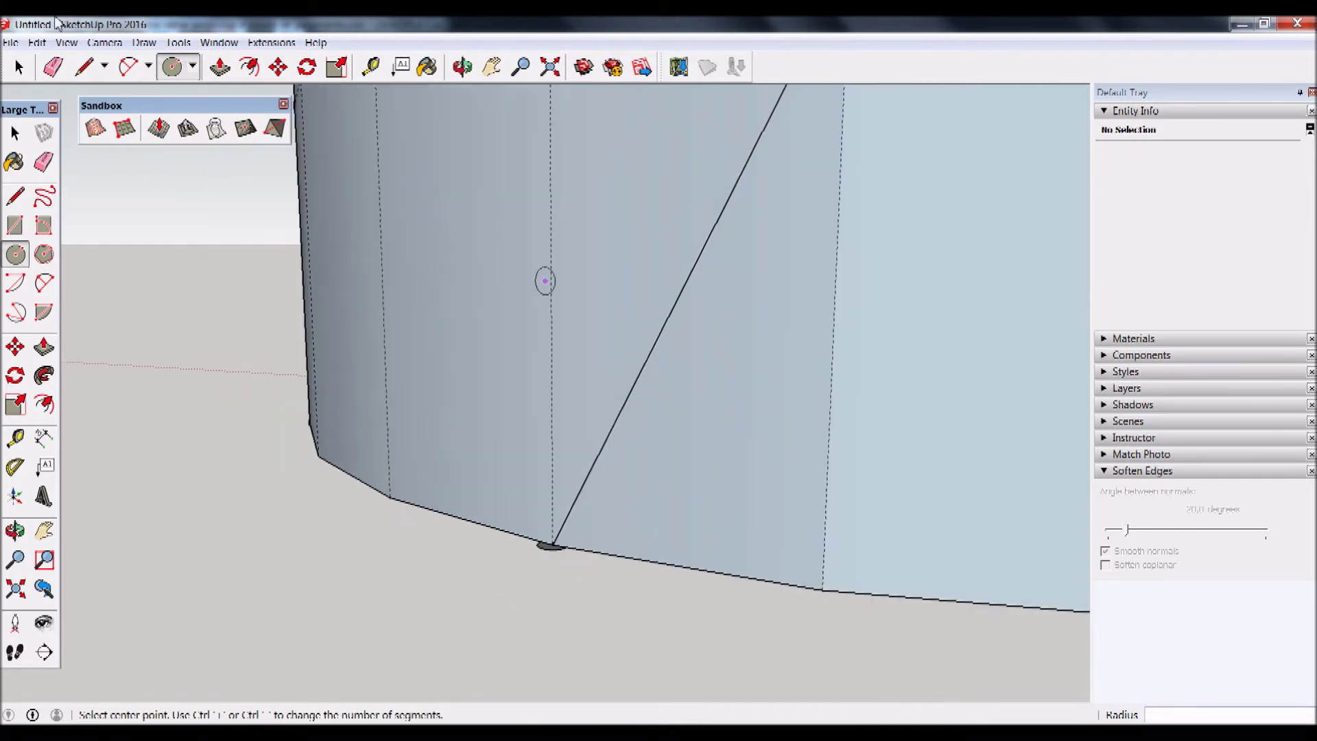
scroll(504, 446, "down", 3)
scroll(583, 288, "up", 1)
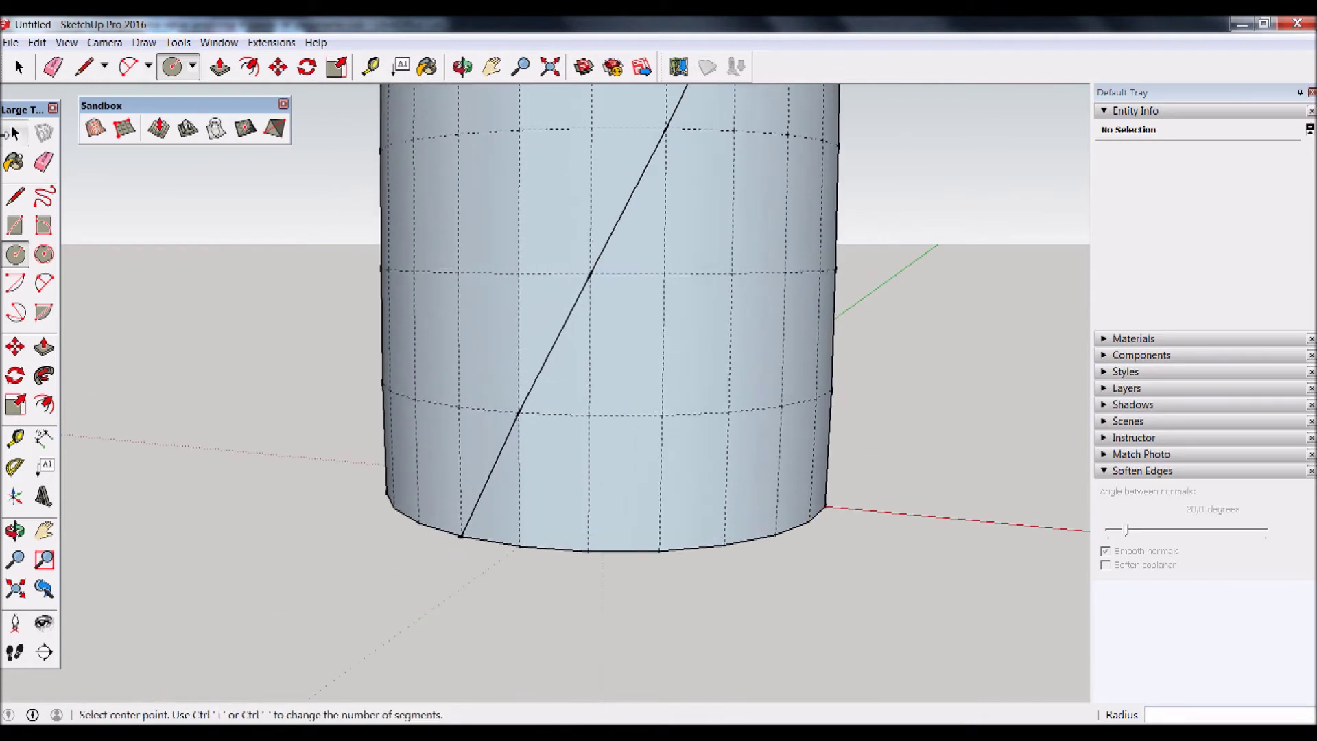
key("space")
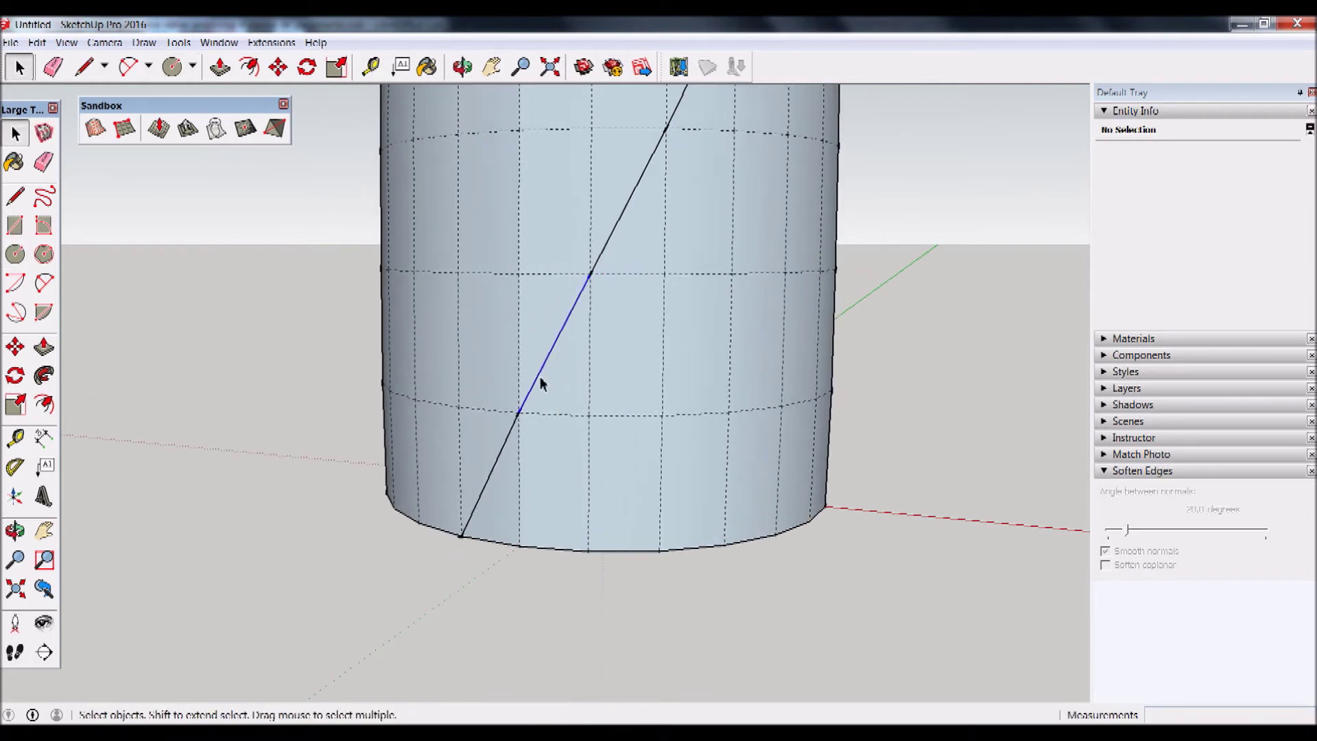
Set the selected diagonal-line segment's length to 7,07m.
left_click(541, 383)
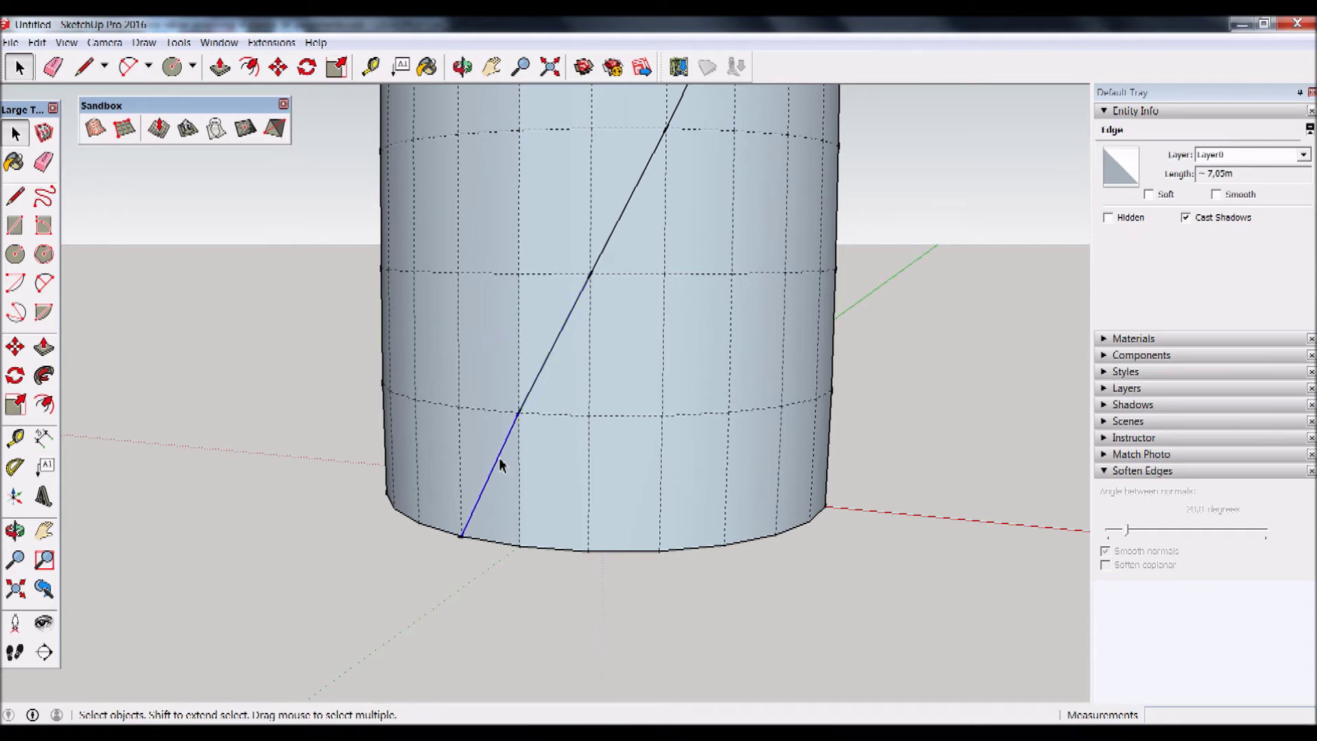
type("7,07m")
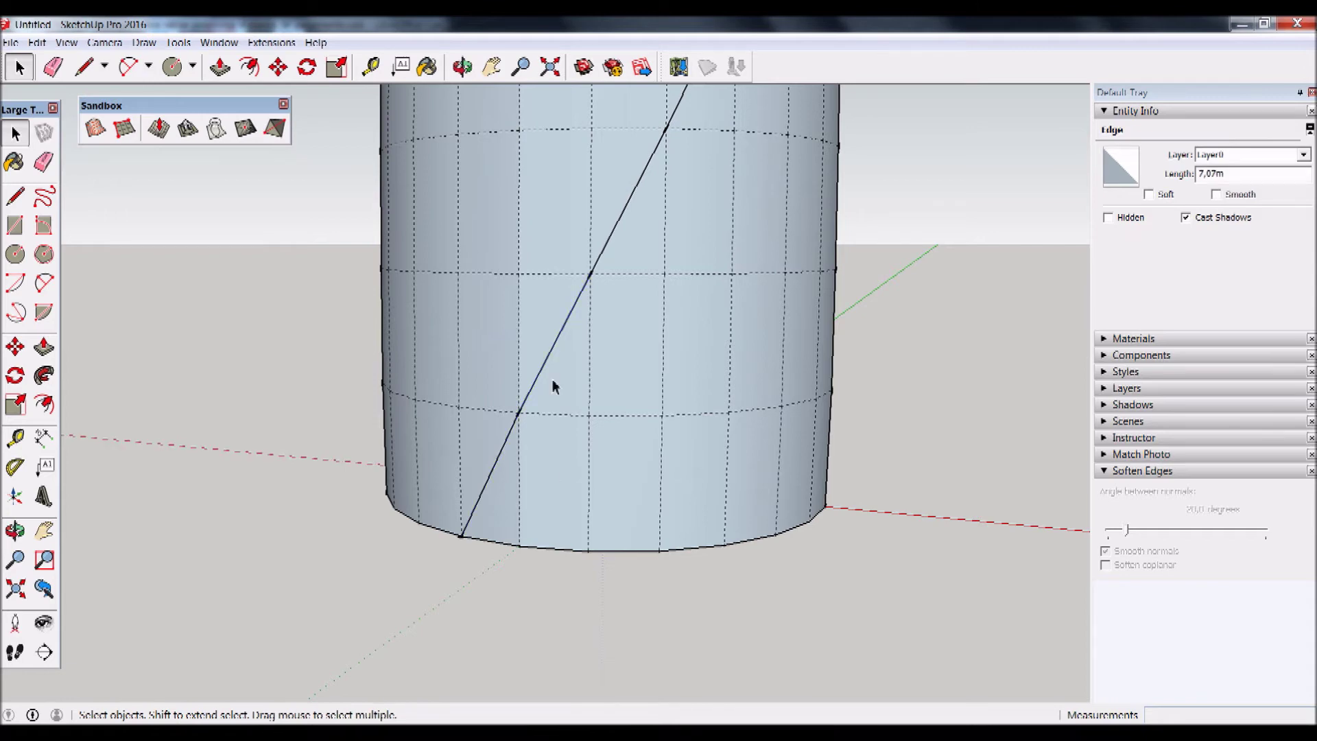
key("Return")
Select the whole diagonal line and zoom in on the small circle at its foot.
left_click(486, 536)
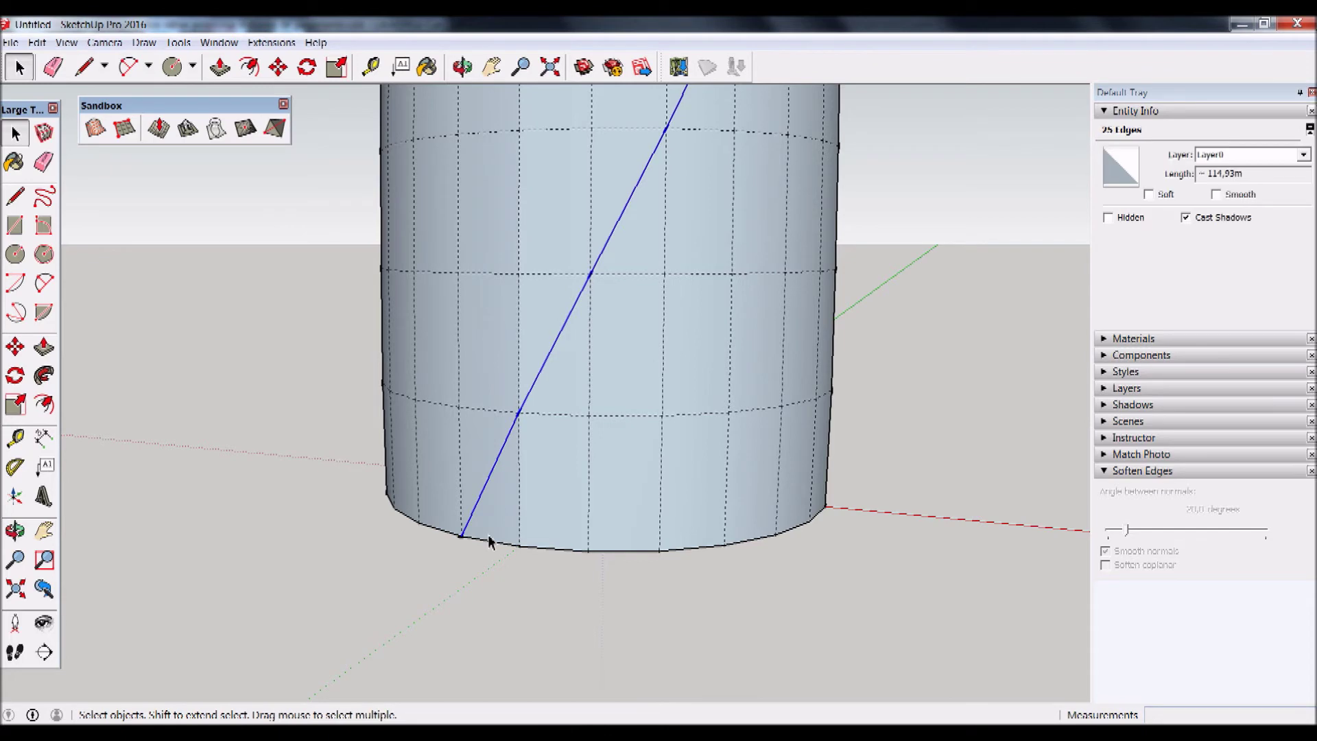
middle_click_drag(503, 583, 462, 544)
scroll(459, 559, "up", 2)
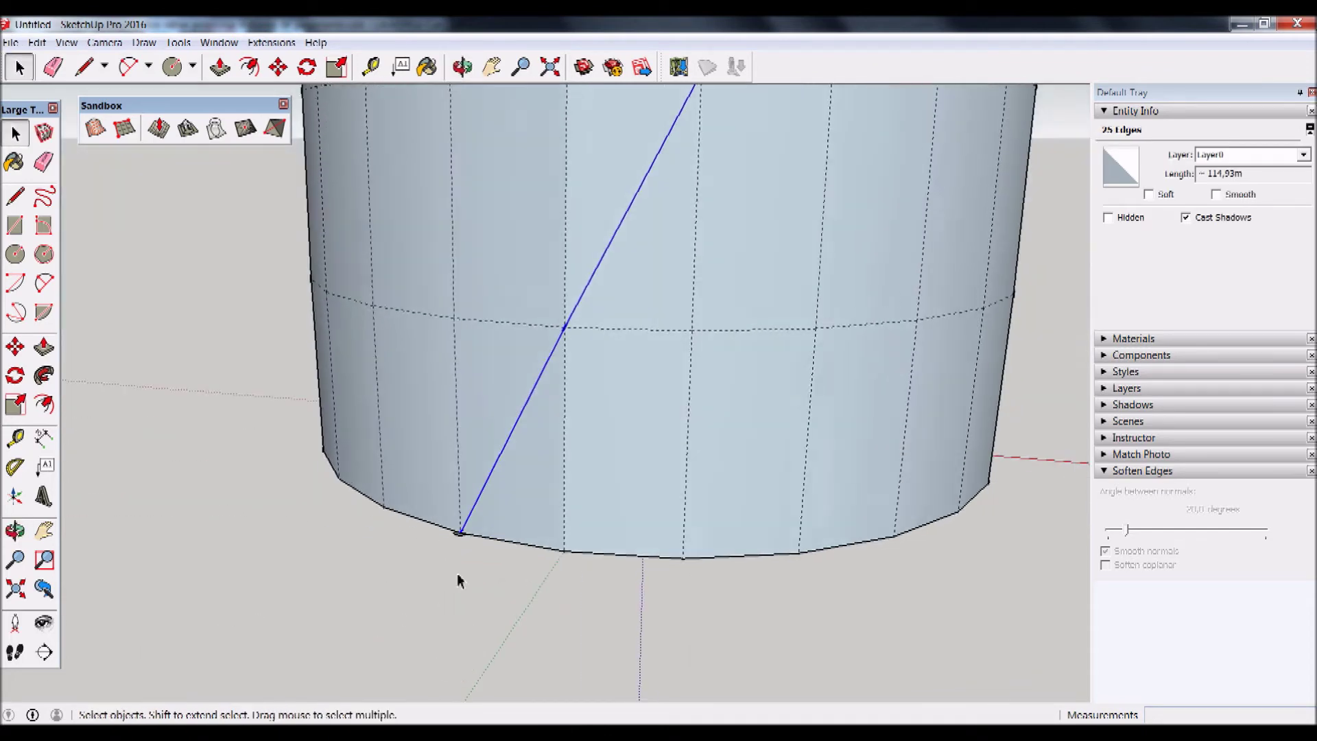
scroll(460, 573, "up", 2)
scroll(461, 529, "up", 2)
scroll(461, 525, "up", 1)
scroll(461, 525, "down", 2)
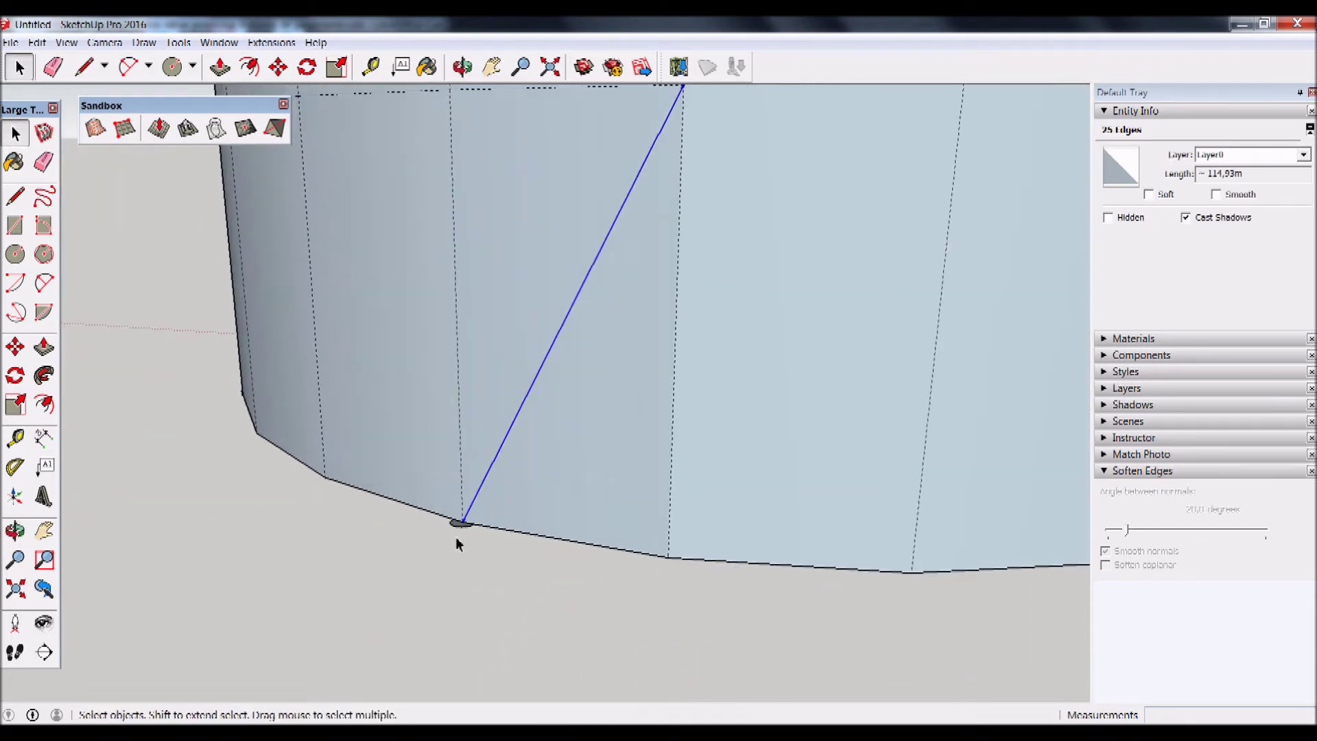
scroll(480, 500, "down", 2)
scroll(706, 259, "down", 2)
scroll(754, 272, "down", 2)
middle_click_drag(755, 273, 476, 276)
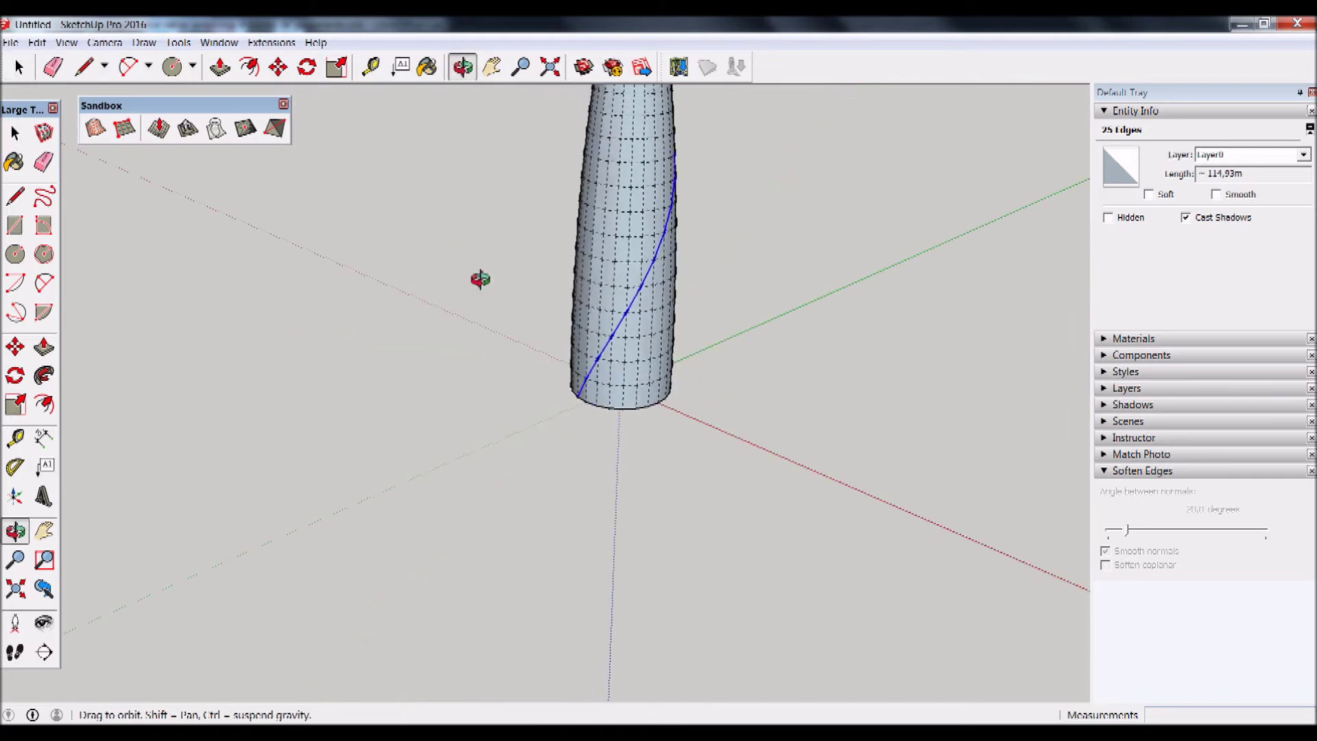
mouse_move(867, 235)
middle_mouse_down()
mouse_move(659, 280)
mouse_move(691, 382)
mouse_move(508, 406)
mouse_move(487, 447)
middle_mouse_up()
scroll(537, 595, "up", 2)
scroll(536, 596, "up", 2)
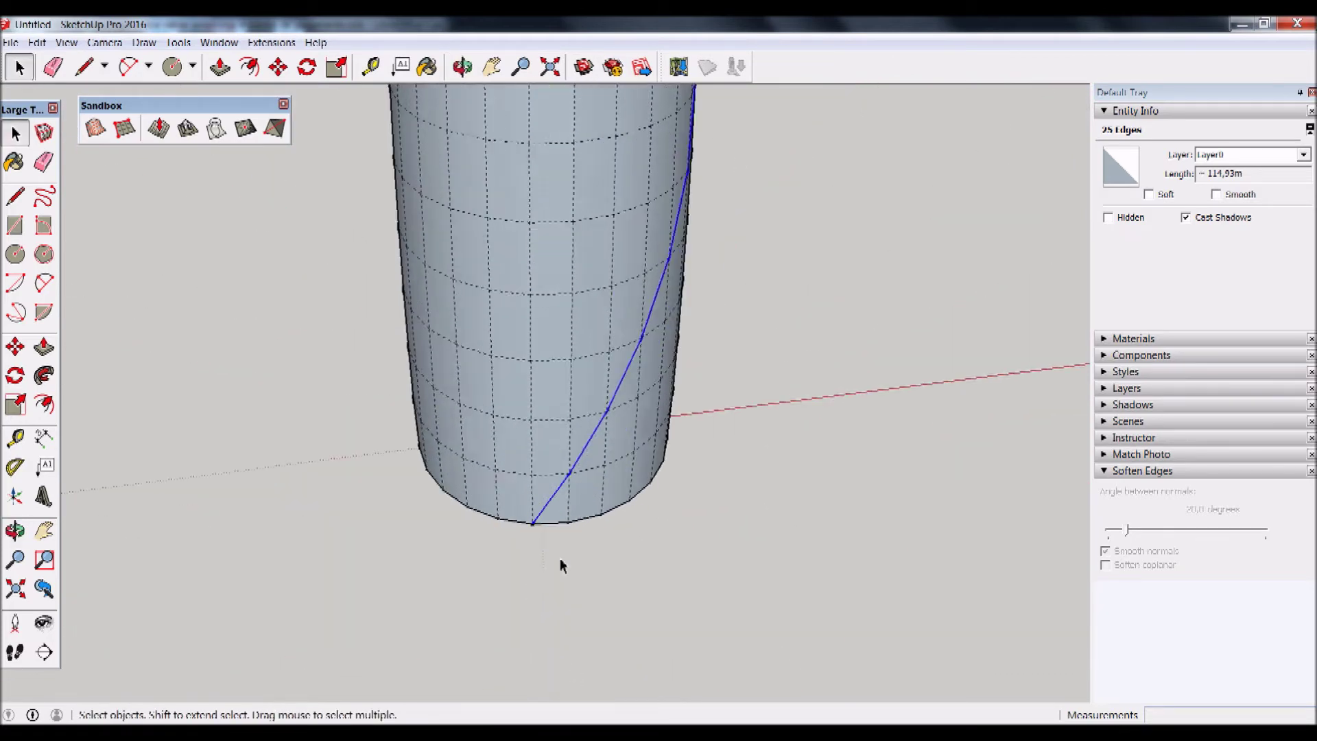
middle_click_drag(558, 565, 547, 412)
scroll(533, 532, "up", 2)
scroll(542, 459, "up", 2)
scroll(542, 461, "up", 2)
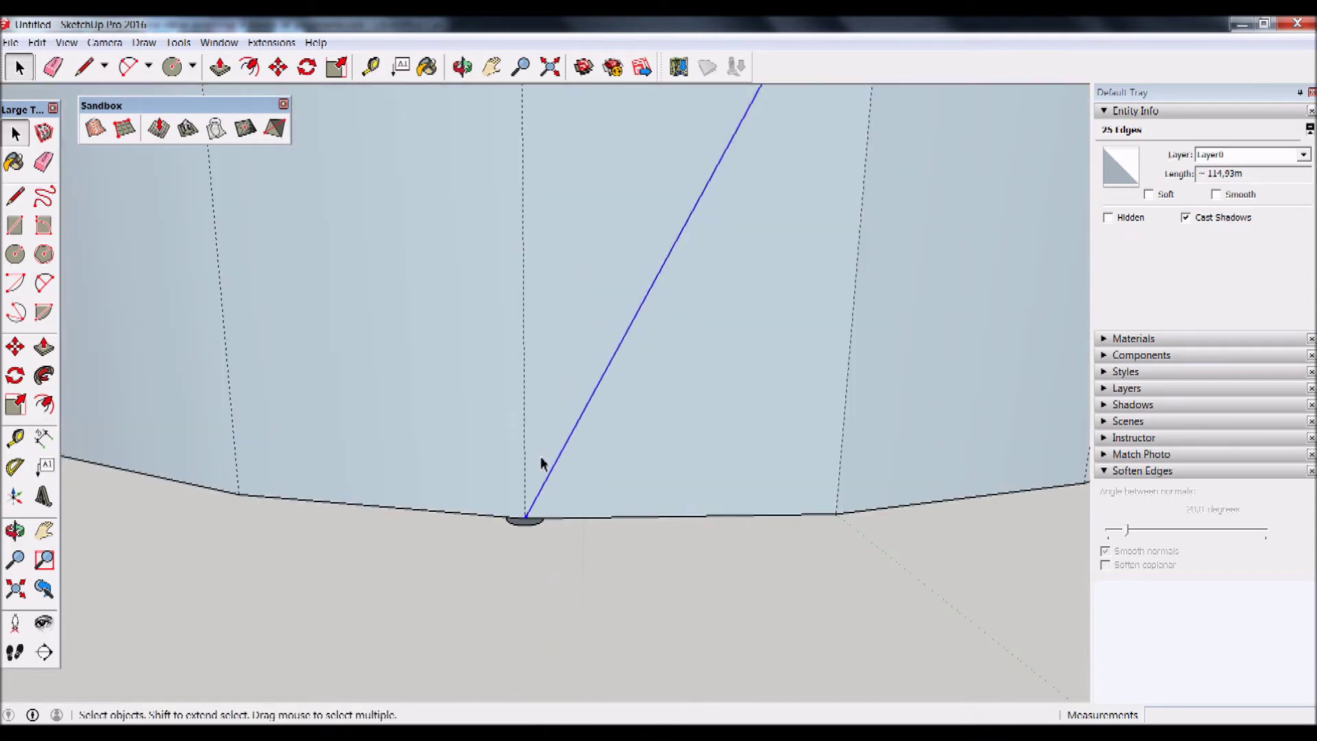
scroll(538, 557, "up", 1)
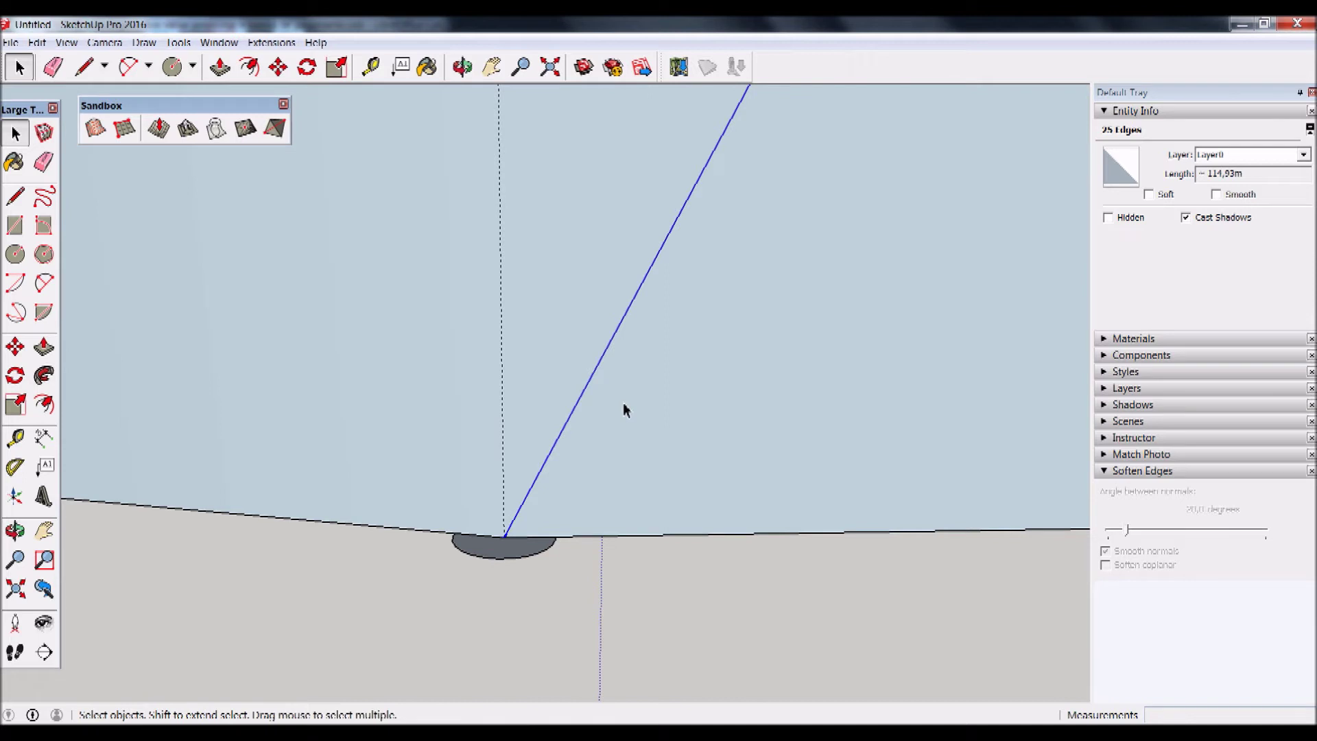
Sweep the small circle along the selected diagonal edge with Follow Me, then fit the tower in view.
left_click(46, 377)
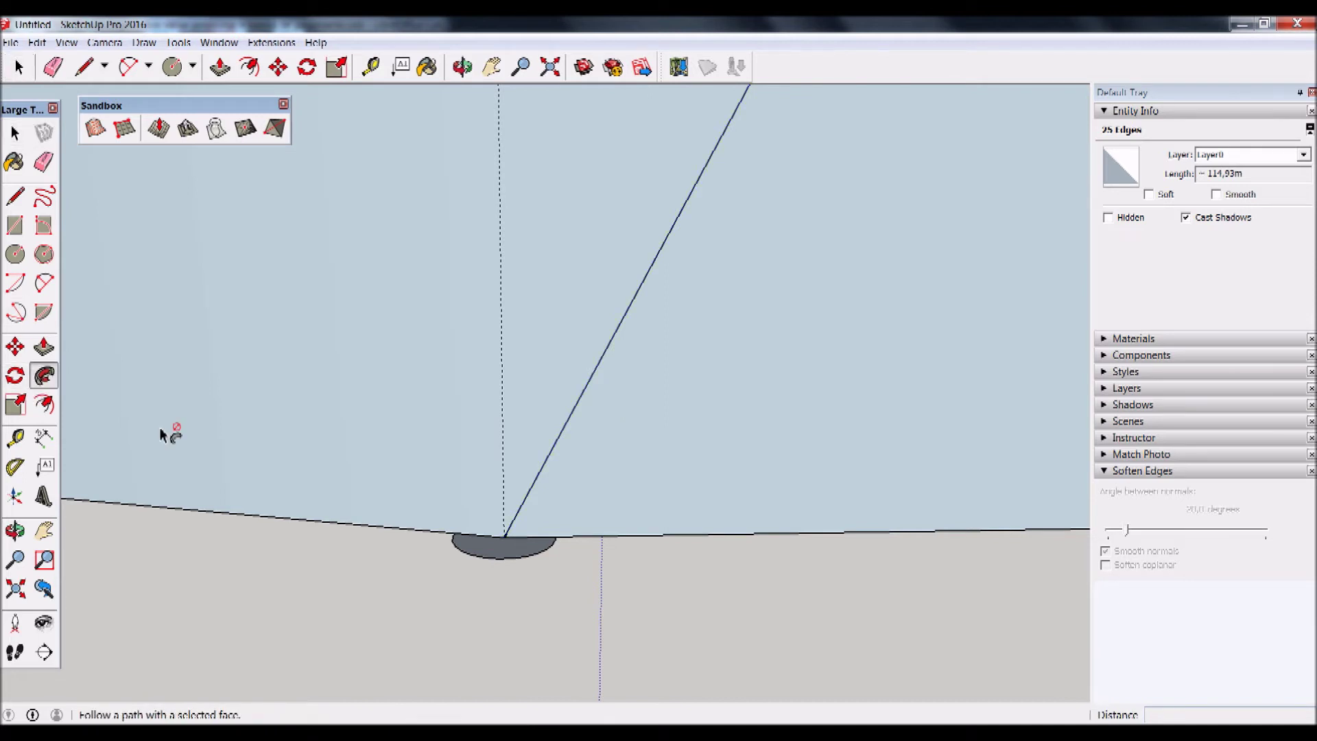
left_click(481, 552)
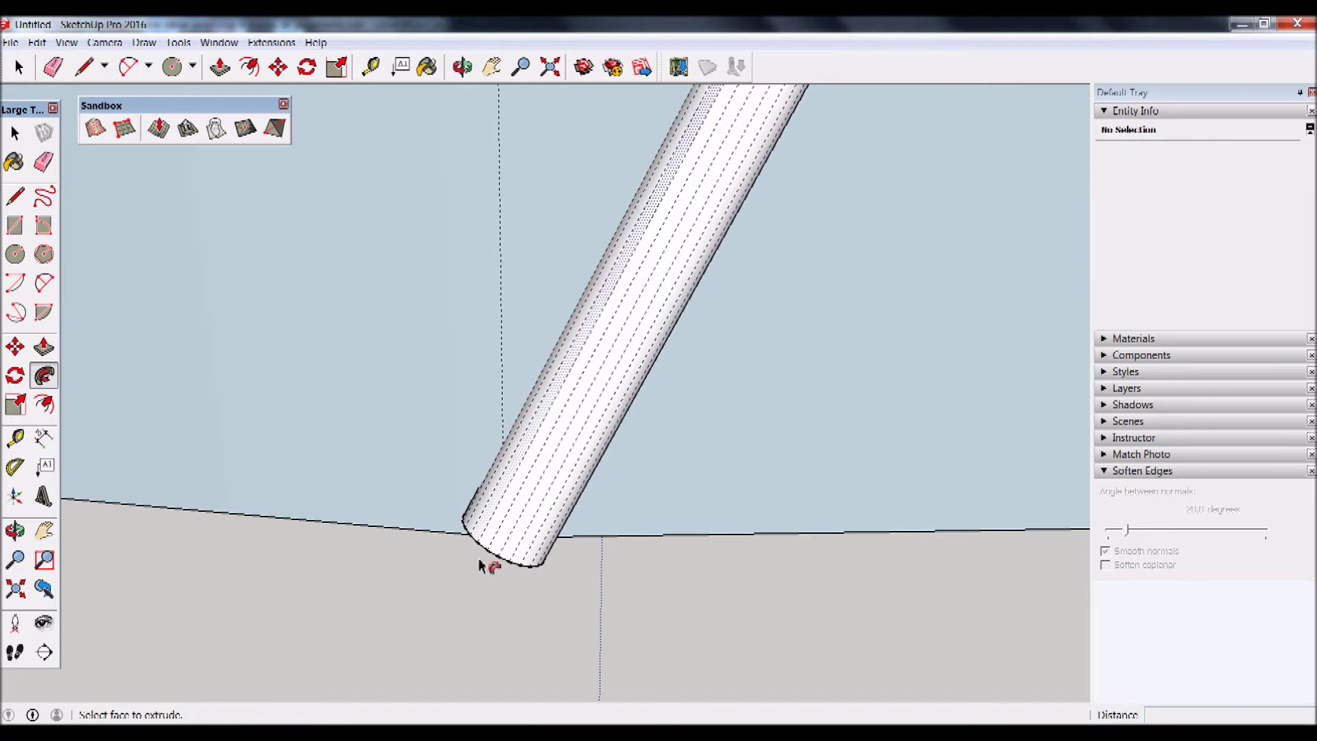
scroll(604, 233, "down", 3)
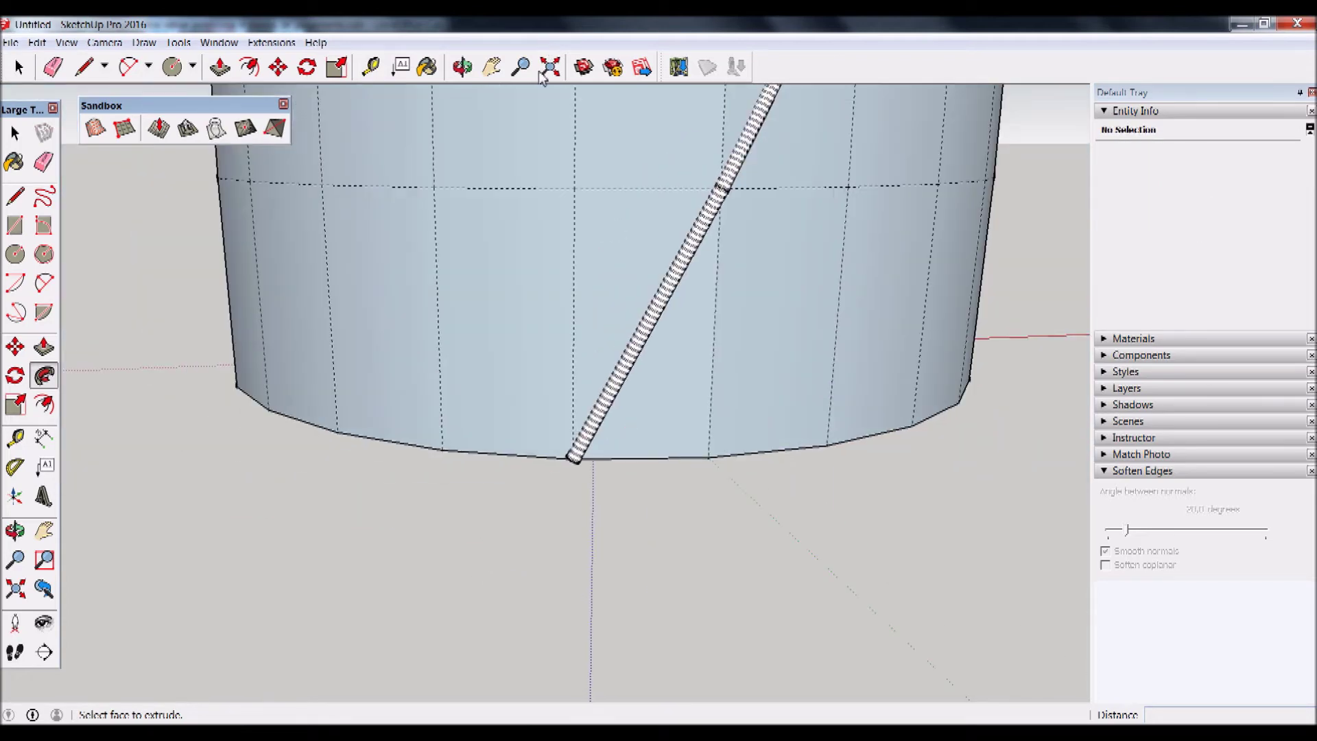
left_click(550, 67)
mouse_move(778, 622)
middle_mouse_down()
mouse_move(537, 579)
mouse_move(787, 494)
mouse_move(392, 447)
mouse_move(500, 476)
mouse_move(559, 374)
mouse_move(542, 494)
mouse_move(611, 473)
mouse_move(503, 603)
mouse_move(512, 652)
mouse_move(485, 588)
mouse_move(494, 544)
mouse_move(558, 464)
mouse_move(537, 414)
middle_mouse_up()
Orbit beneath the tower base and select all geometry of the diagonal tube.
middle_click_drag(519, 470, 532, 444)
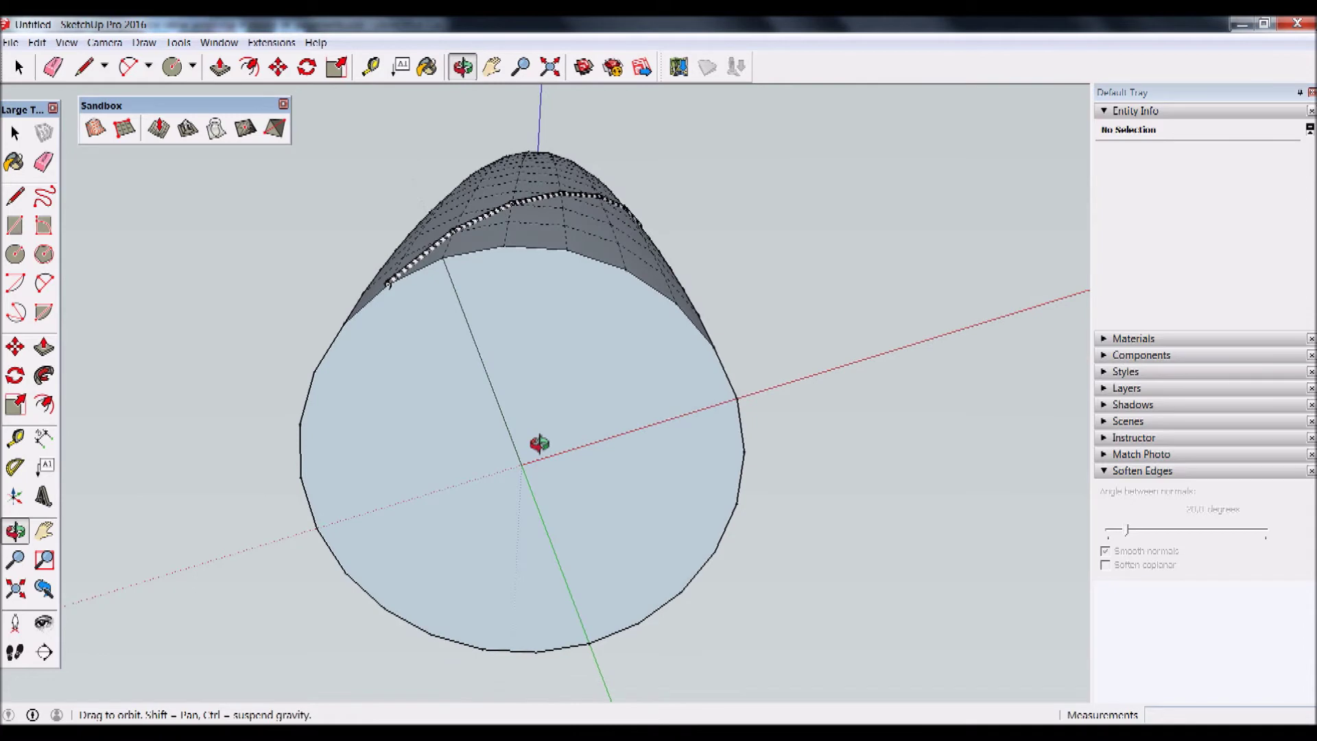
mouse_move(501, 288)
middle_mouse_down()
mouse_move(630, 269)
mouse_move(626, 302)
mouse_move(743, 326)
mouse_move(699, 282)
mouse_move(435, 391)
mouse_move(525, 266)
middle_mouse_up()
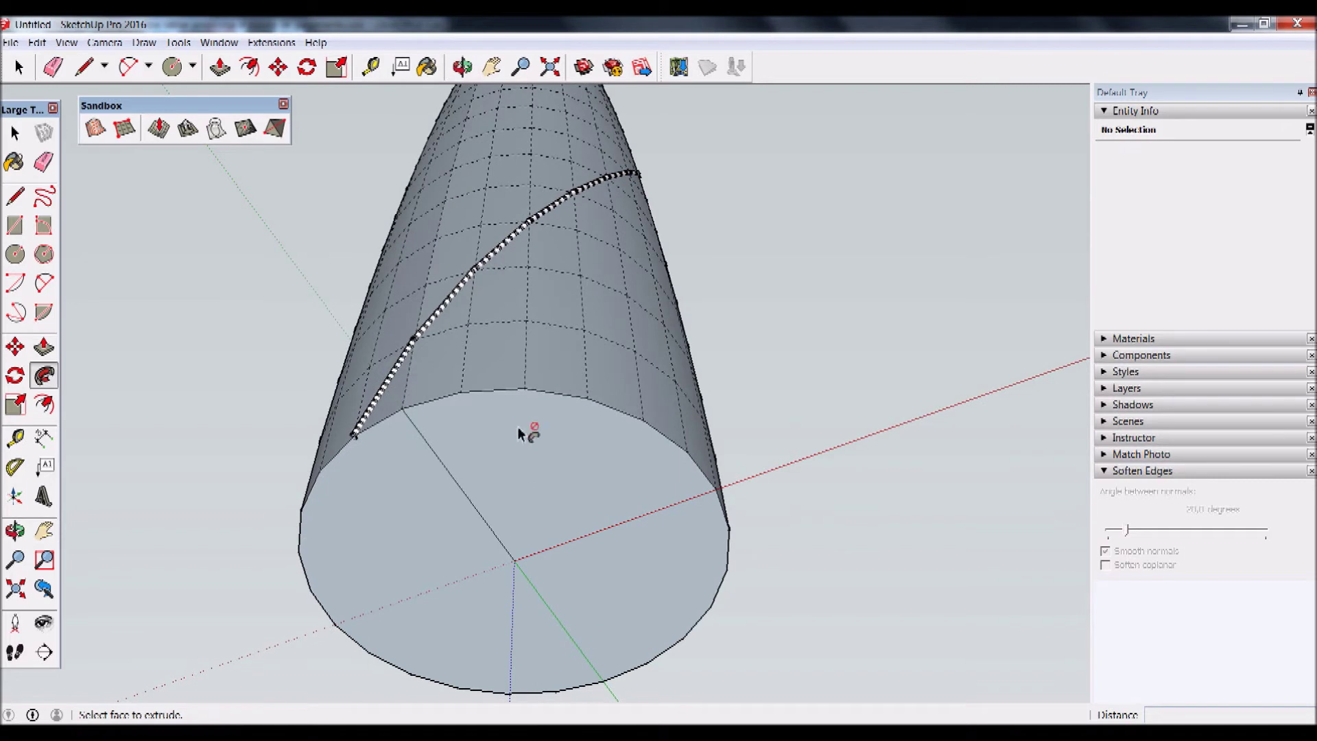
middle_click_drag(535, 559, 528, 522)
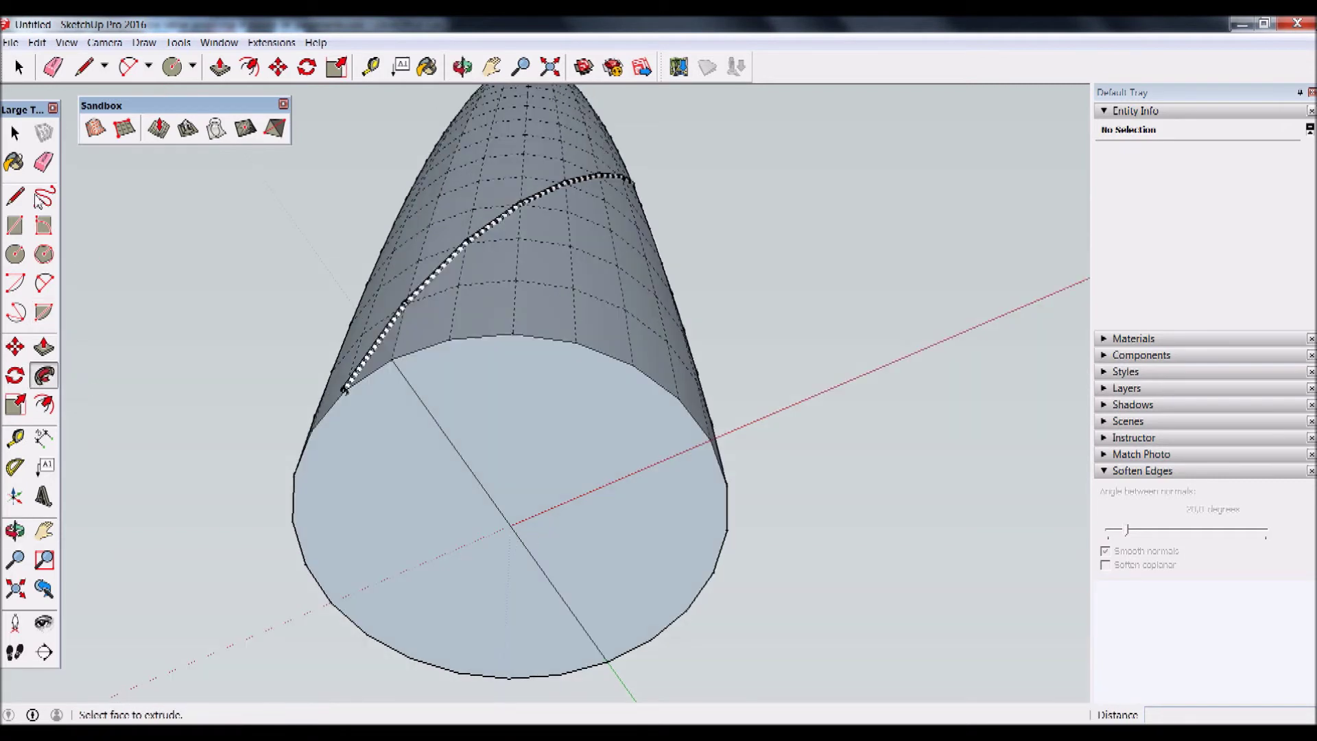
left_click(15, 133)
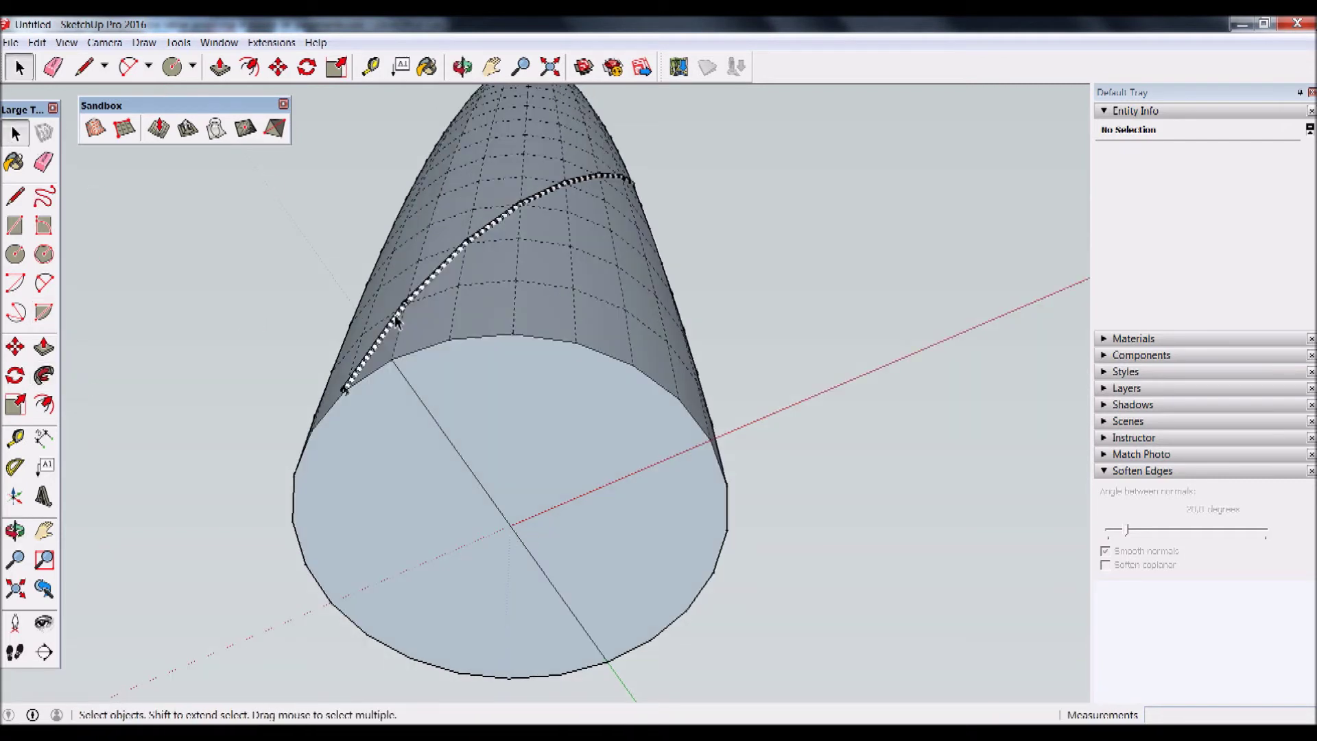
left_click(435, 281)
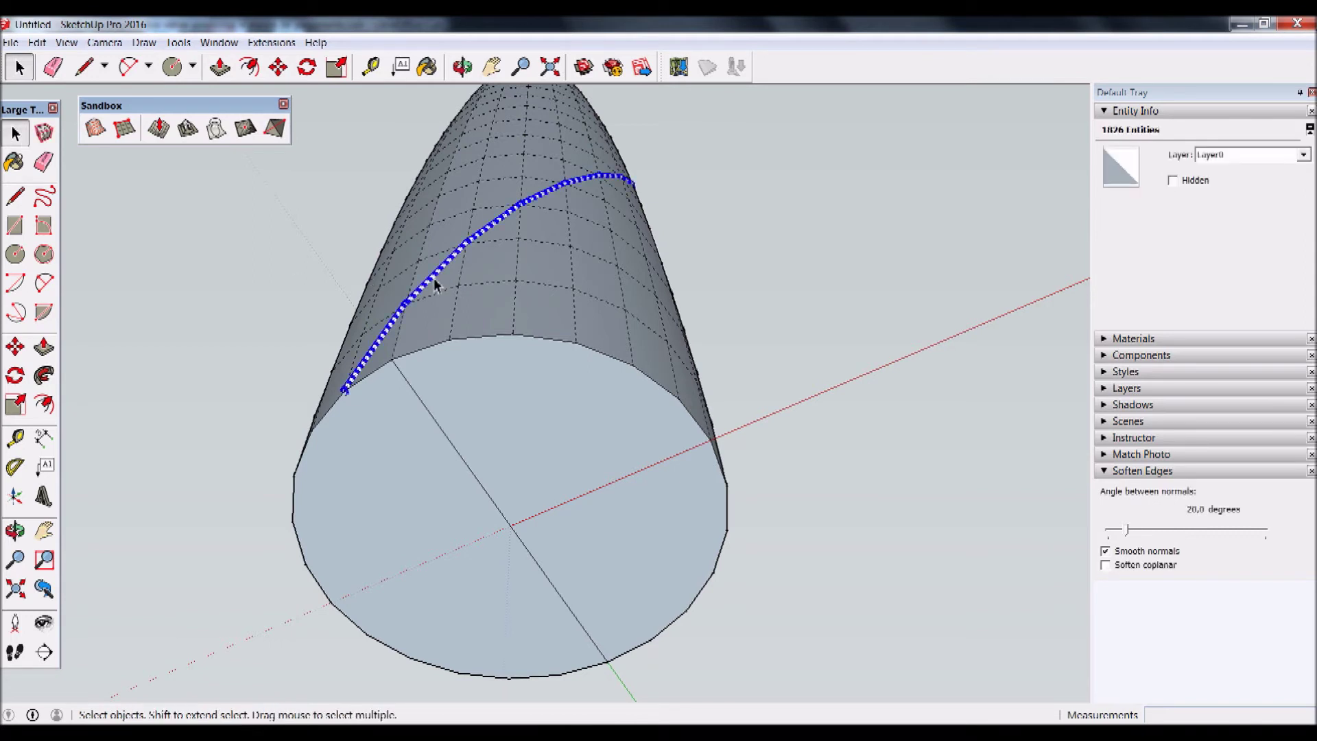
Make the selected diagonal tube geometry into a single group.
right_click(435, 284)
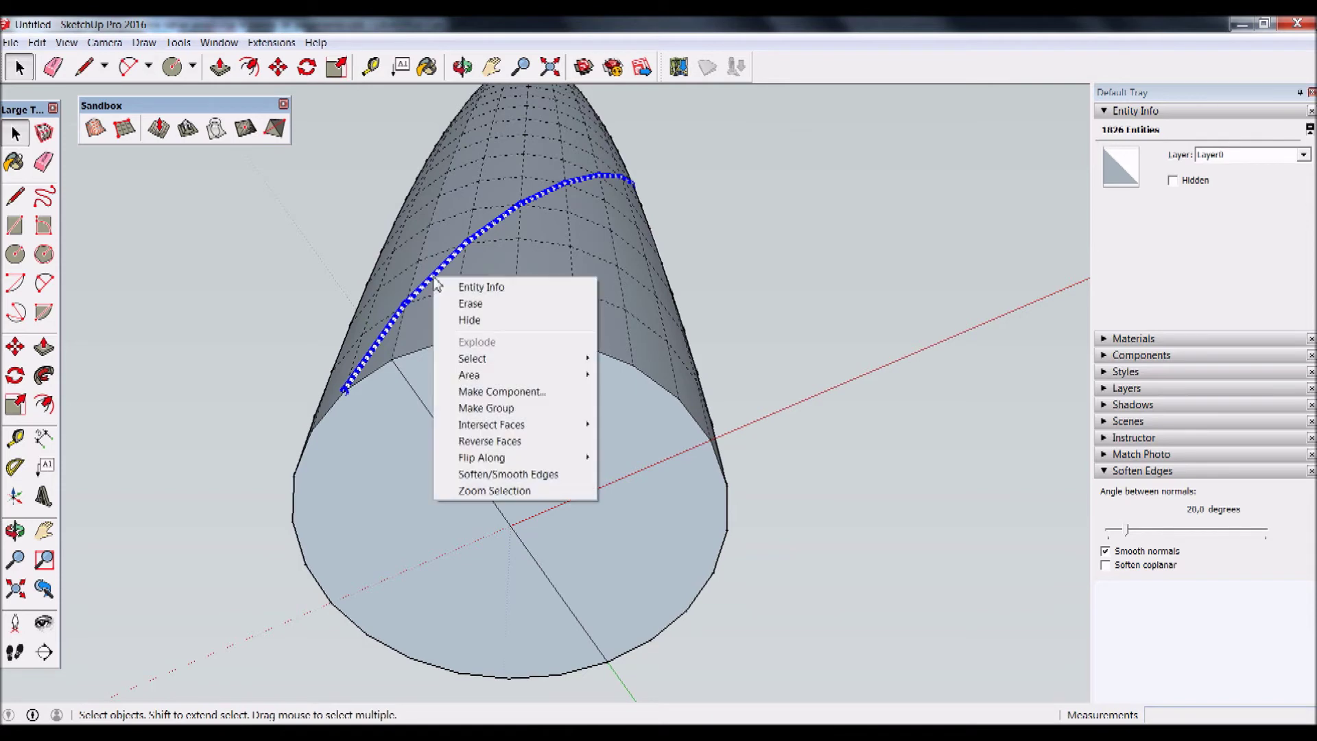
left_click(503, 410)
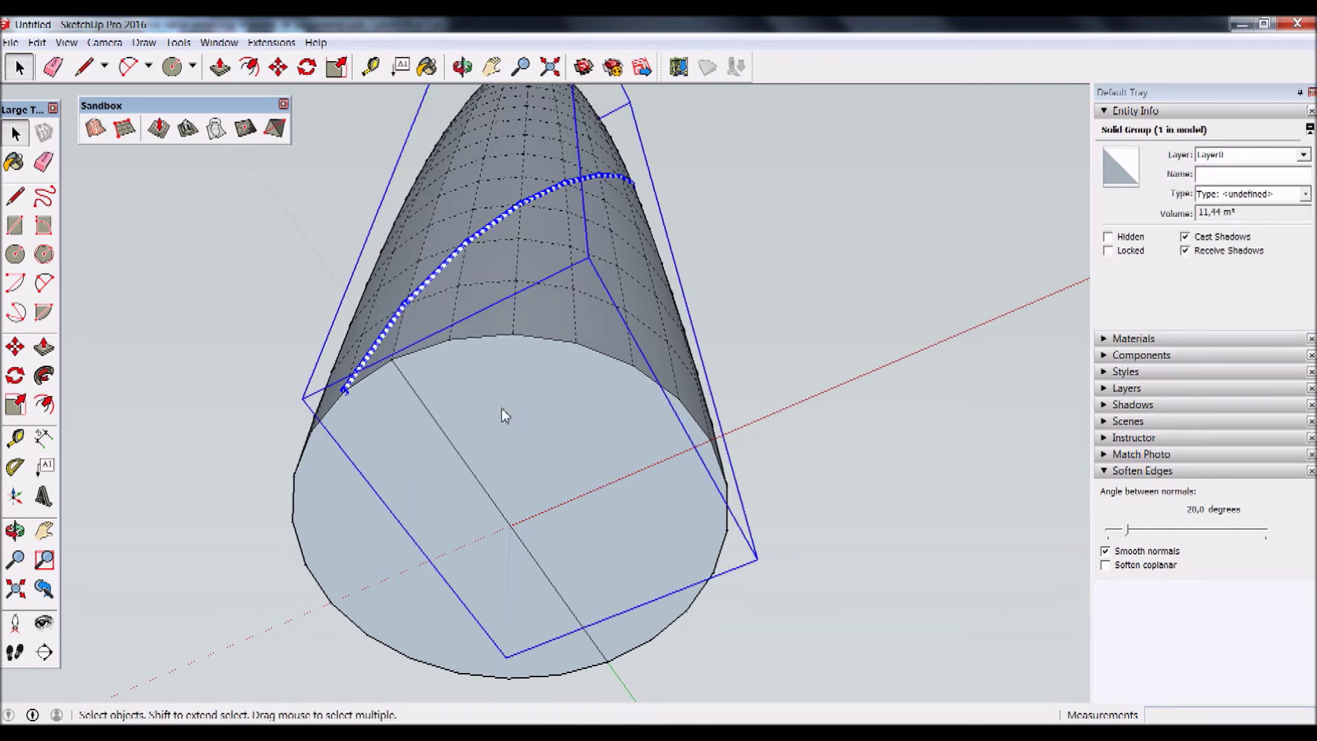
left_click(15, 377)
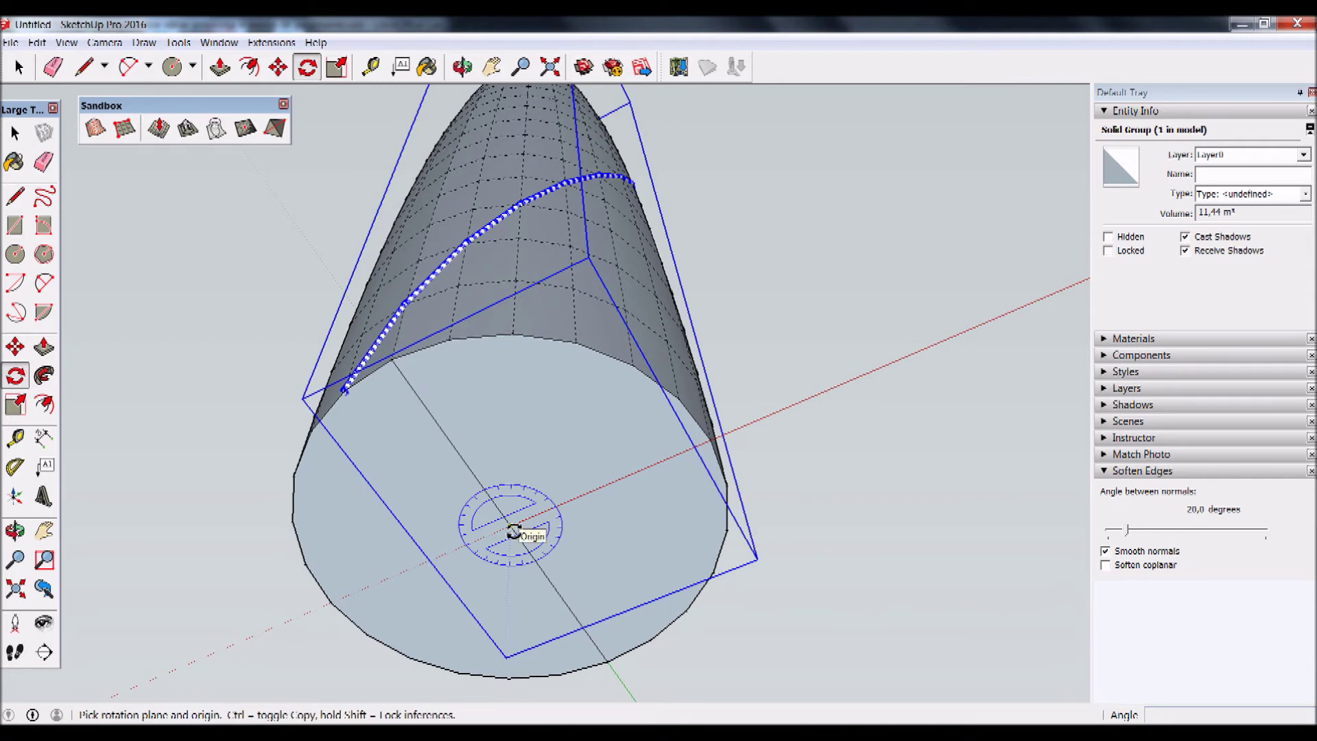
Copy the tube 30 degrees around the base centre, starting from its lower end.
left_click(514, 531)
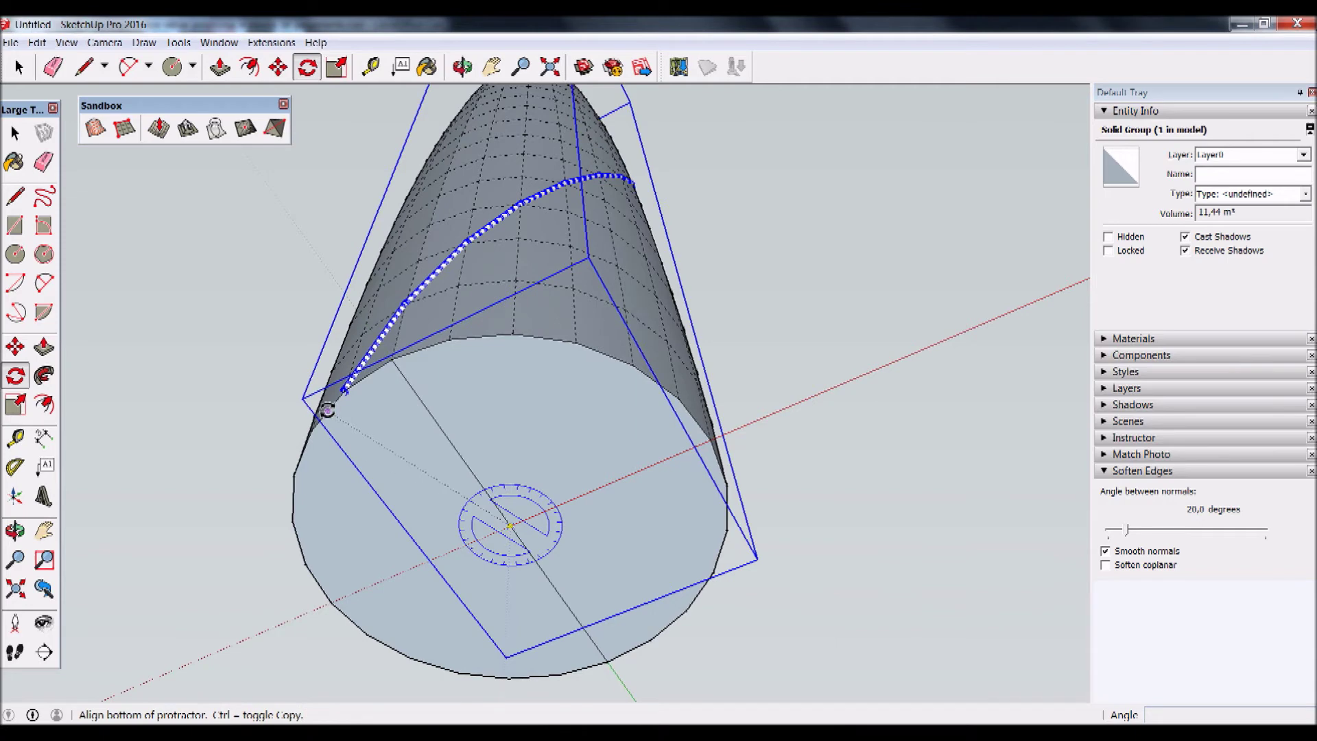
scroll(350, 398, "up", 3)
scroll(361, 391, "up", 2)
scroll(362, 377, "up", 2)
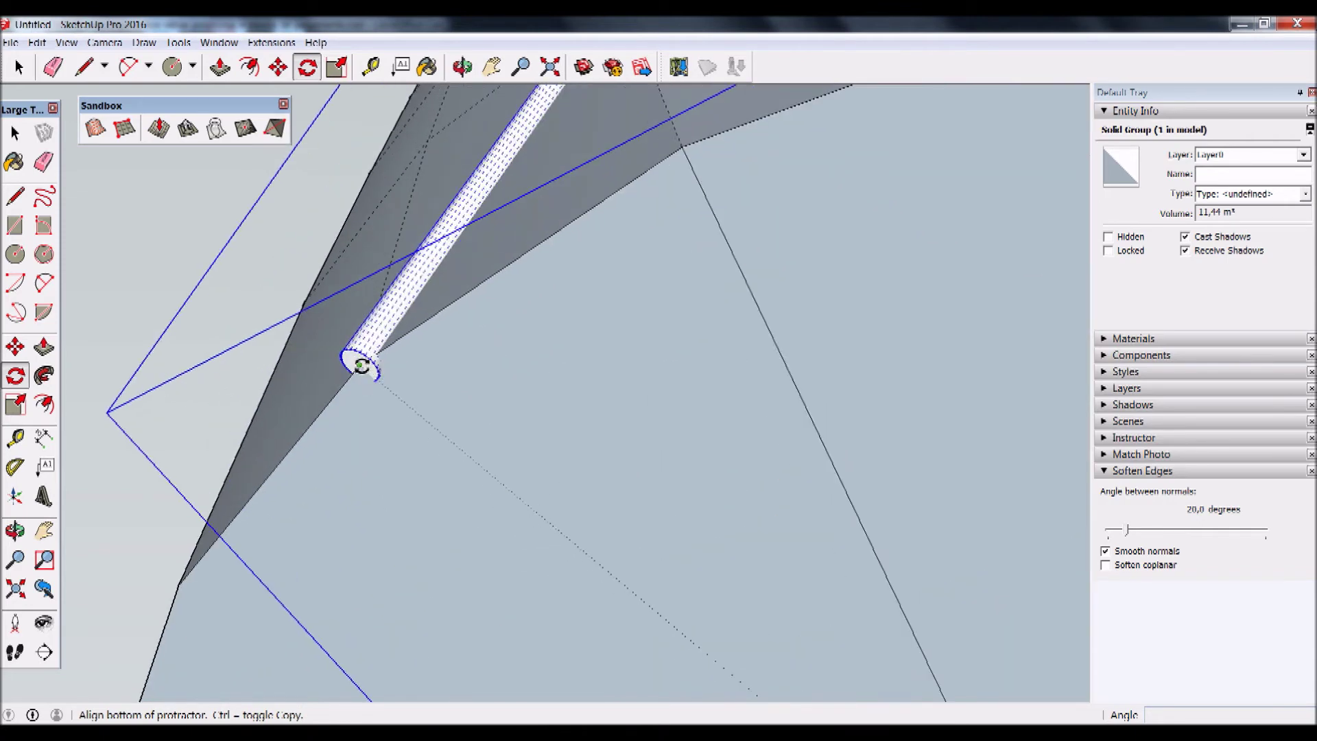
left_click(361, 365)
scroll(363, 362, "down", 2)
scroll(382, 347, "down", 2)
scroll(429, 343, "down", 1)
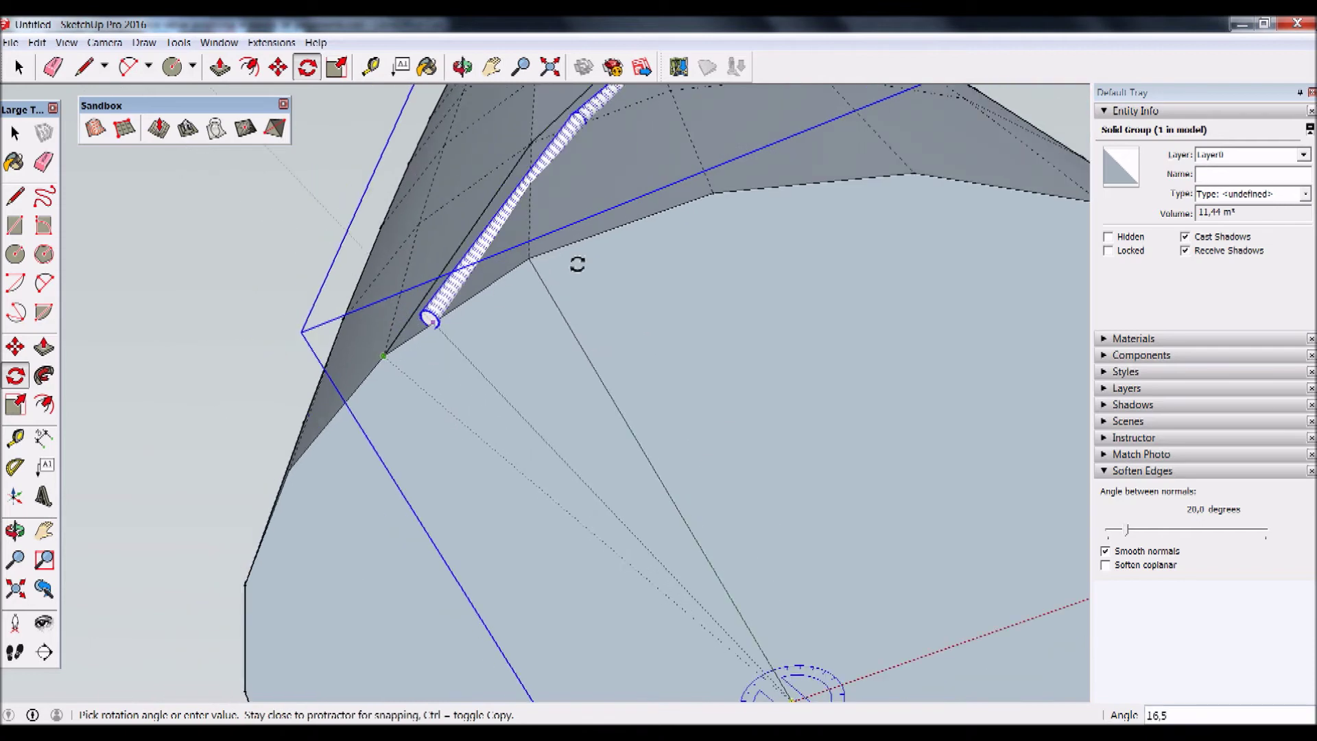
scroll(648, 322, "down", 2)
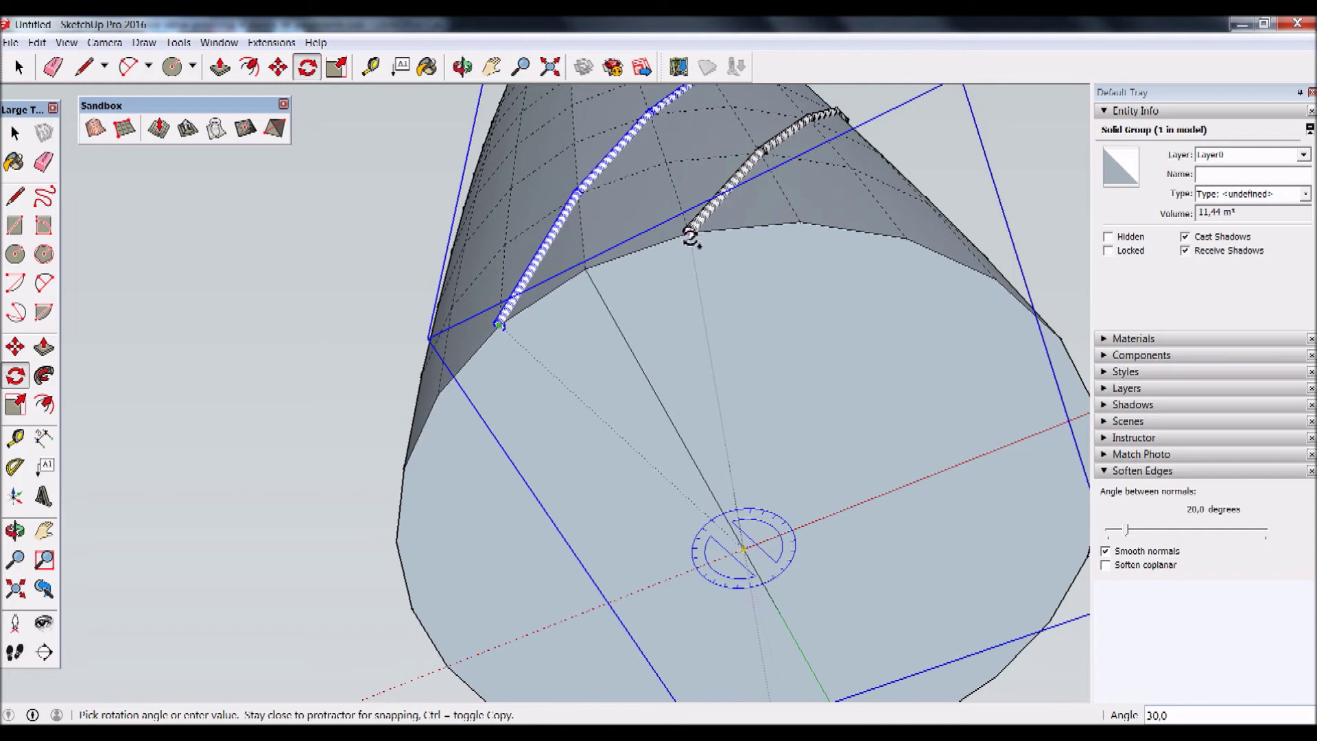
left_click(690, 236)
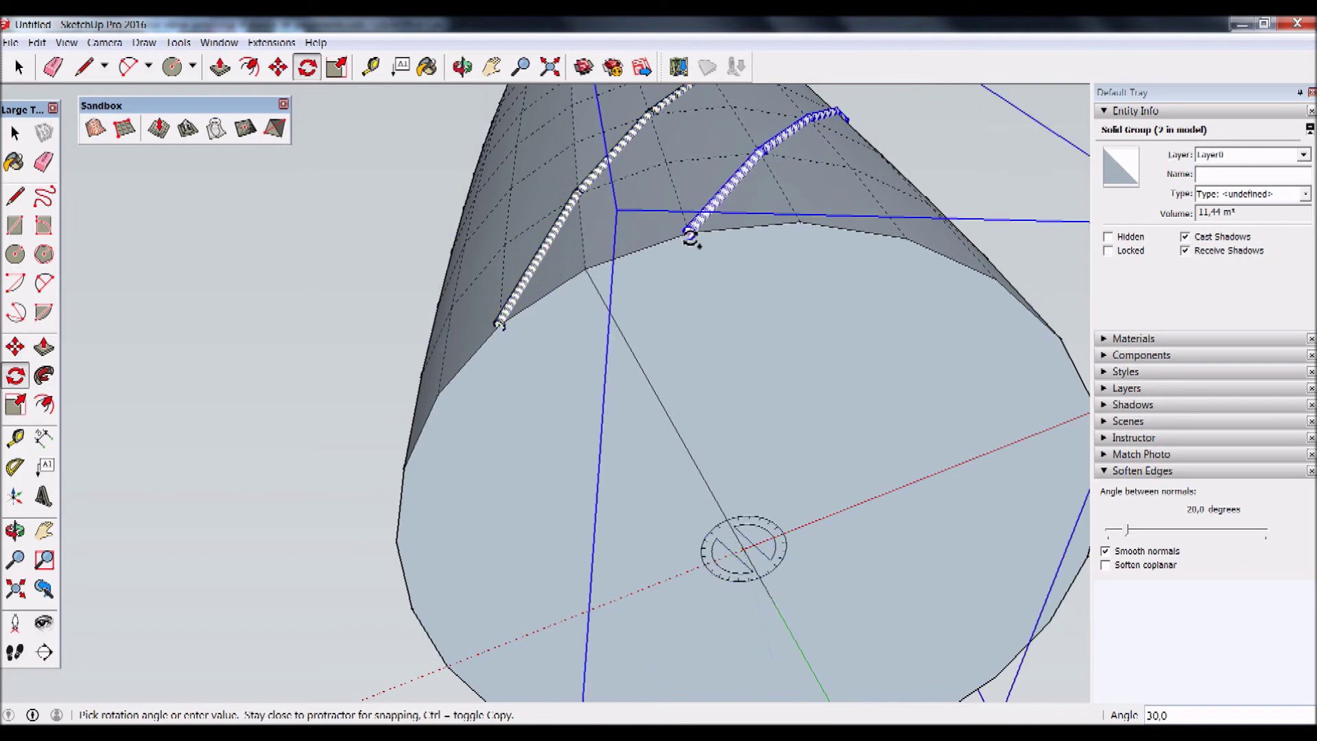
scroll(686, 356, "down", 2)
scroll(706, 518, "down", 1)
scroll(701, 520, "down", 1)
scroll(701, 515, "down", 1)
type("10")
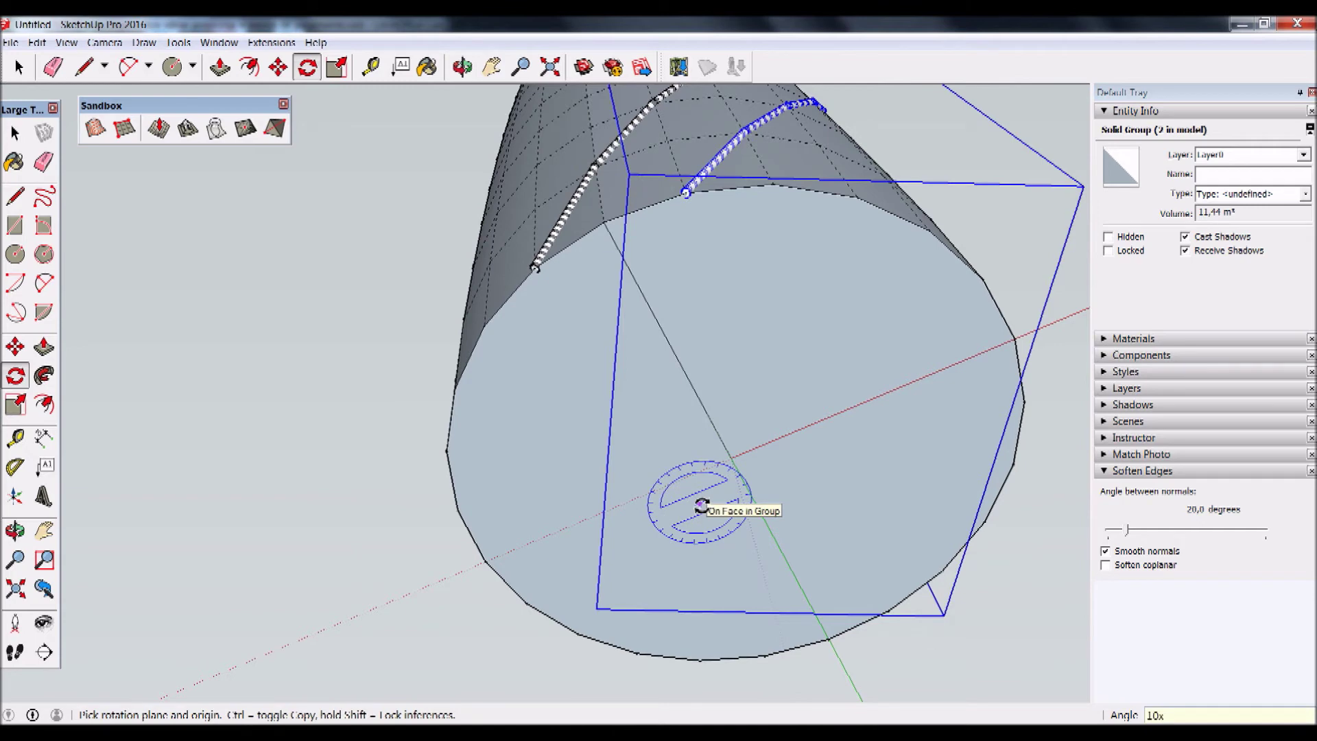
key("BackSpace")
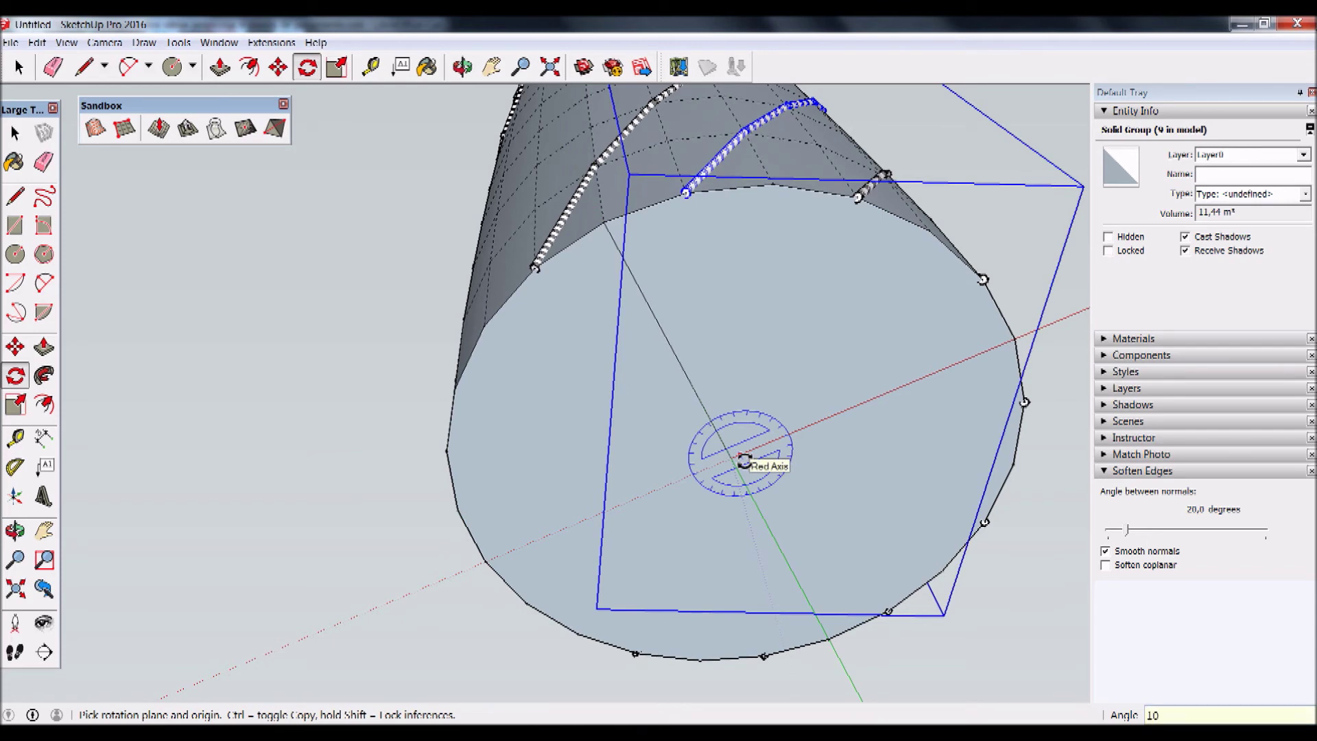
Array the rotated tube copy 10 times around the tower and orbit to check it.
key("Return")
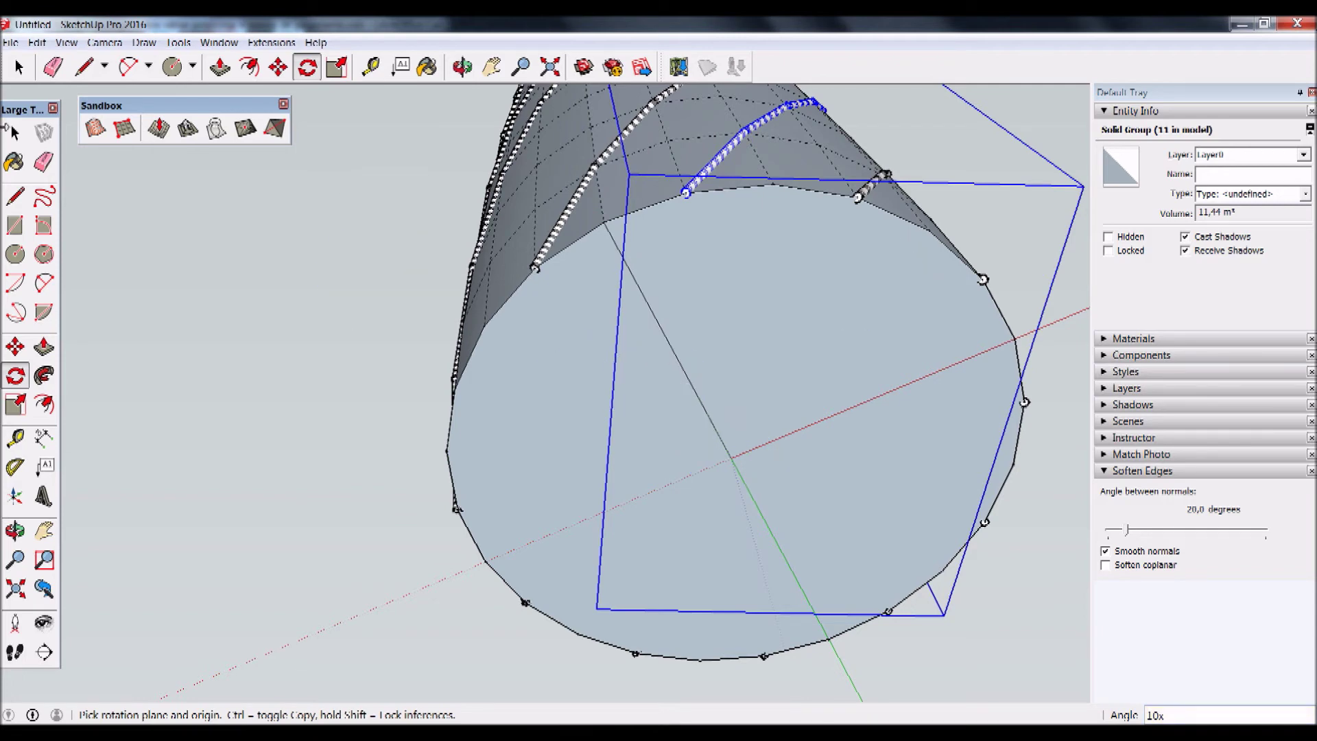
left_click(15, 134)
left_click(368, 302)
mouse_move(690, 612)
middle_mouse_down()
mouse_move(732, 418)
mouse_move(871, 549)
mouse_move(876, 623)
mouse_move(603, 494)
mouse_move(676, 432)
mouse_move(636, 409)
mouse_move(426, 461)
mouse_move(411, 439)
middle_mouse_up()
left_click(37, 44)
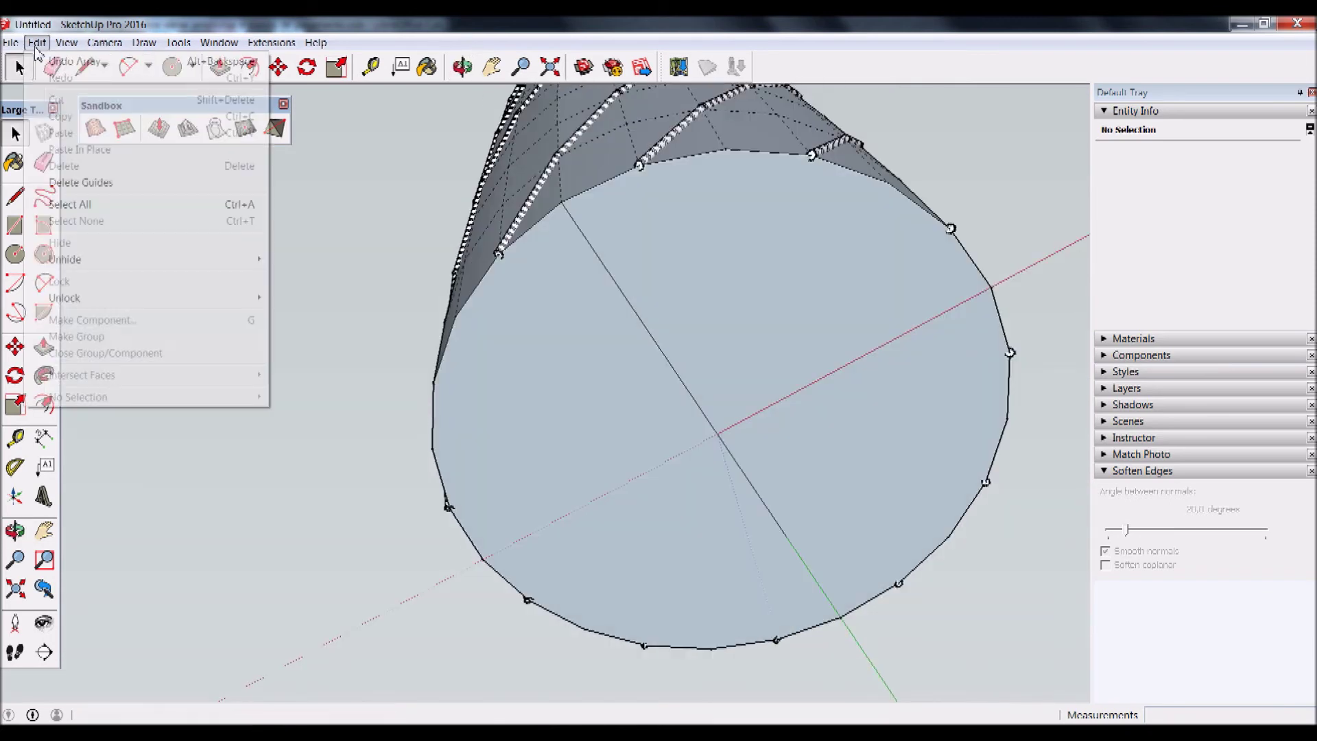
Undo the tube copies, reselect the original tube group, and pivot Rotate at the base centre.
left_click(69, 61)
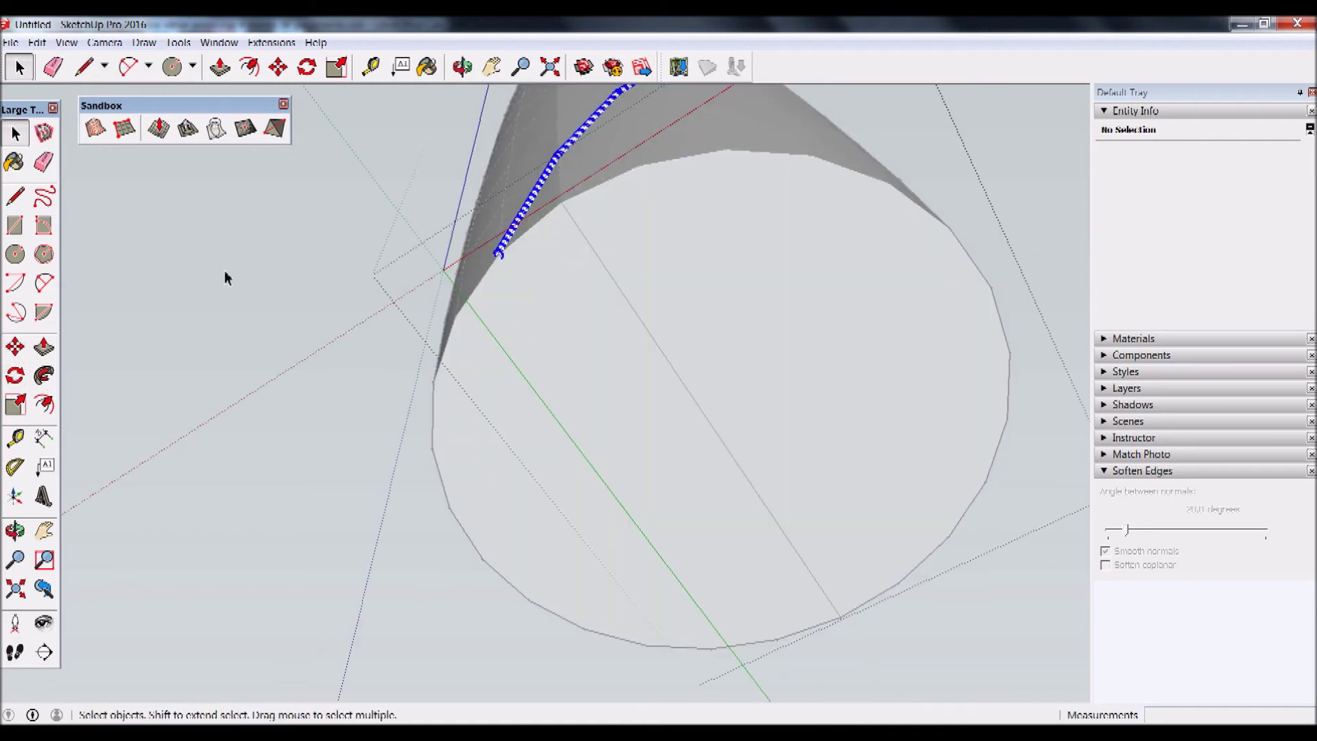
left_click(509, 245)
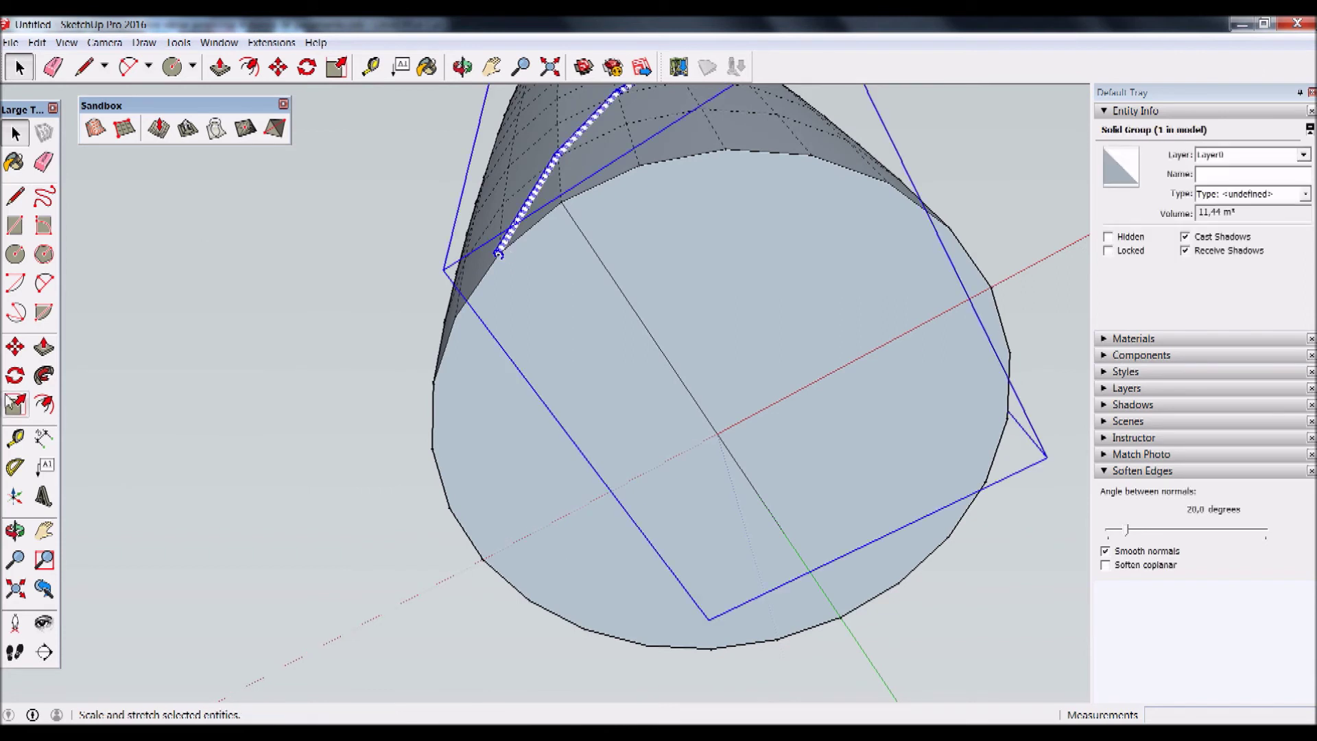
left_click(11, 383)
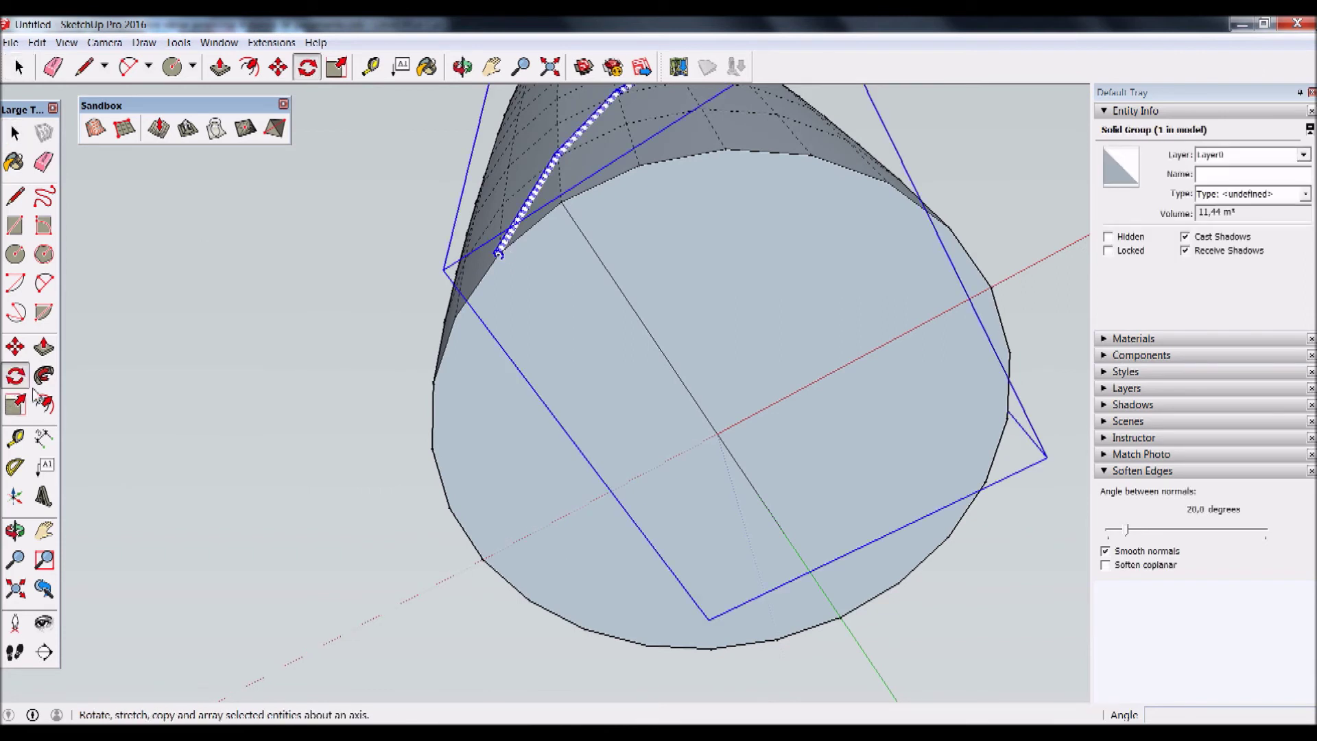
left_click(726, 436)
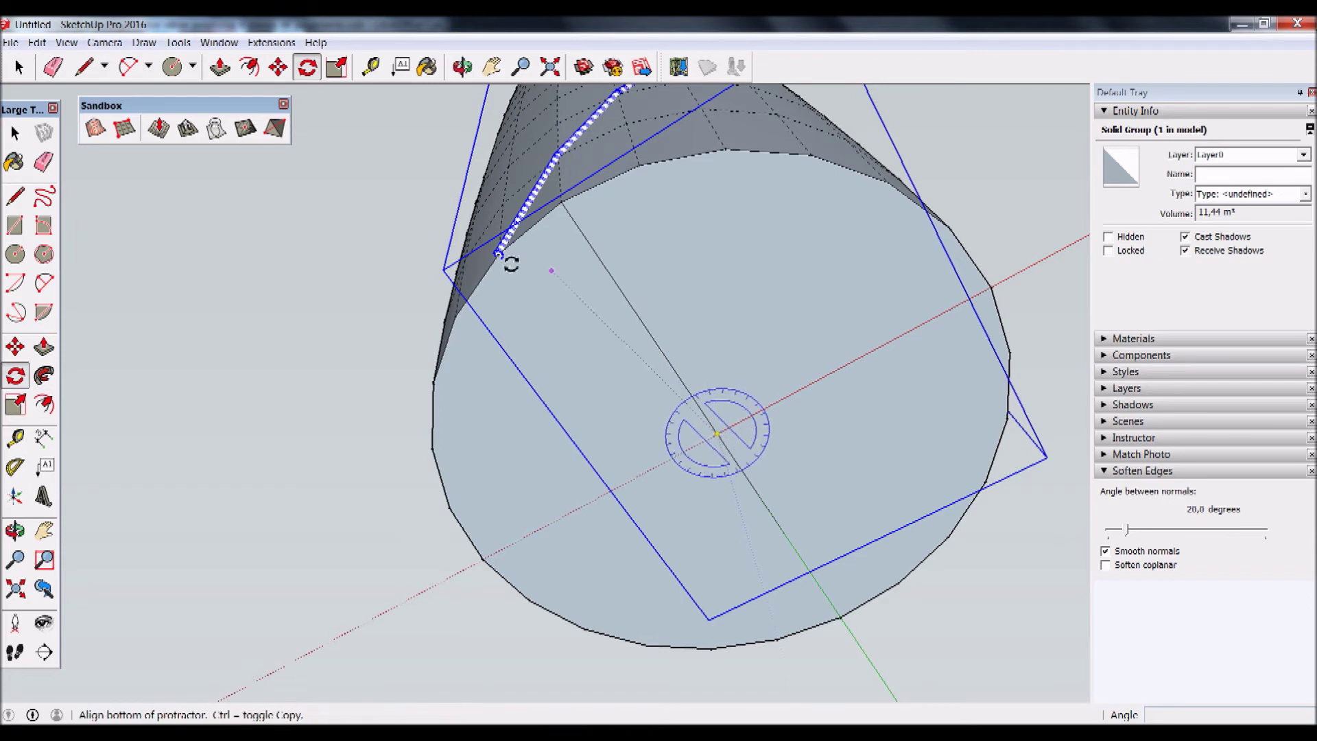
Copy the tube strip 30 degrees around the tower and repeat it 11x for twelve strips.
scroll(503, 255, "up", 1)
scroll(499, 256, "up", 2)
scroll(501, 255, "up", 2)
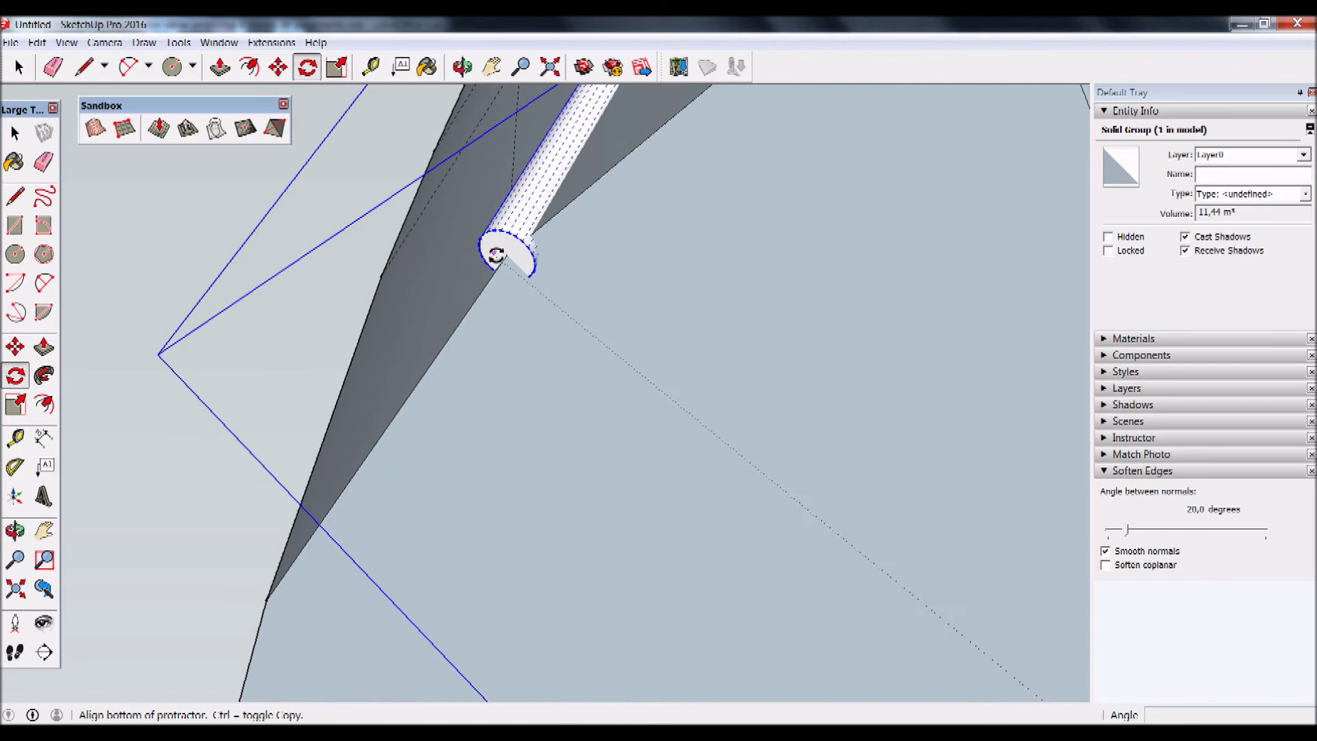
scroll(507, 258, "up", 2)
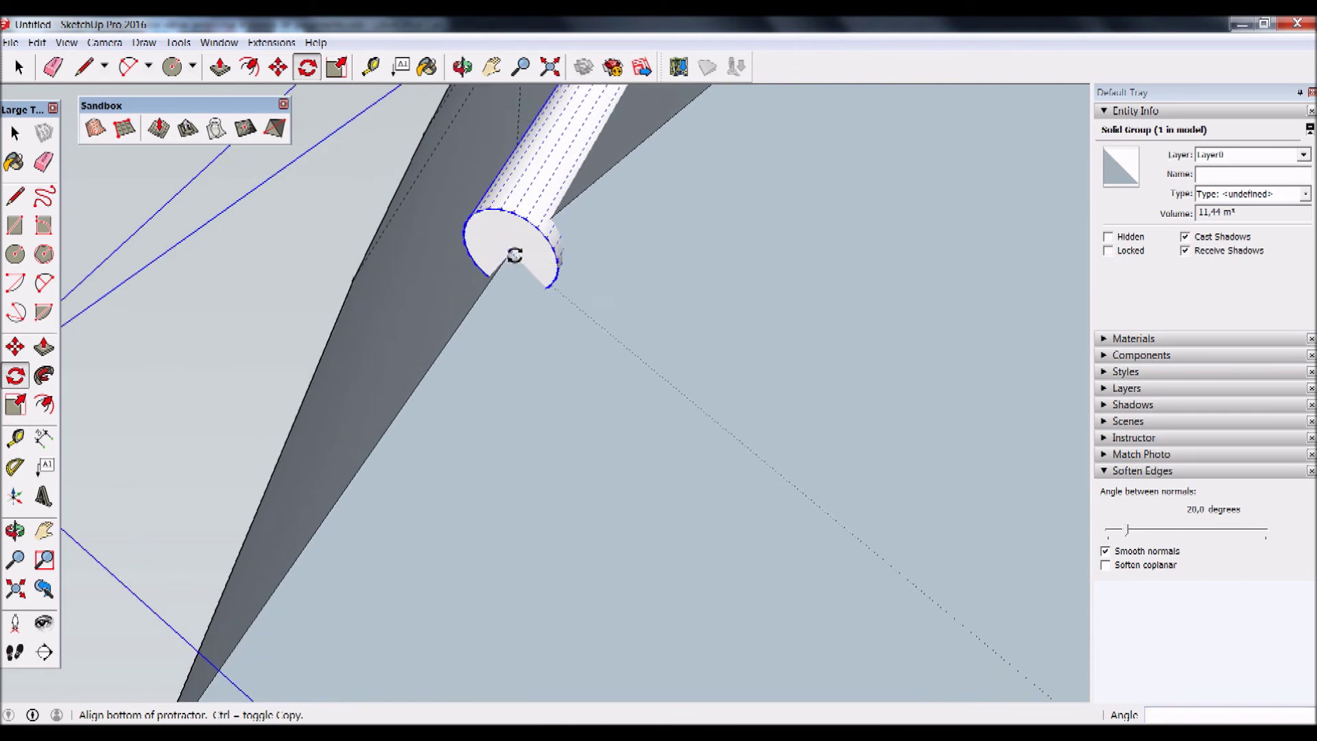
left_click(514, 256)
scroll(603, 285, "down", 2)
scroll(587, 299, "down", 2)
scroll(583, 303, "down", 2)
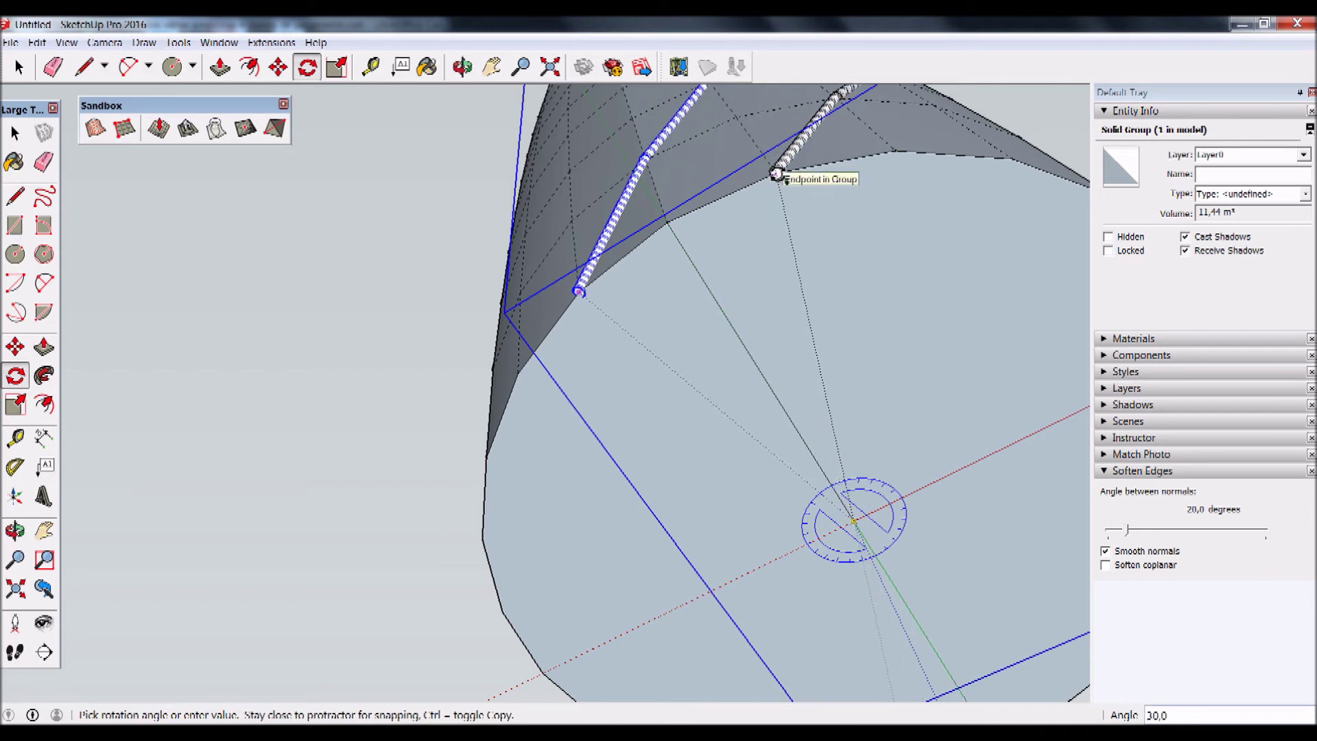
left_click(776, 173)
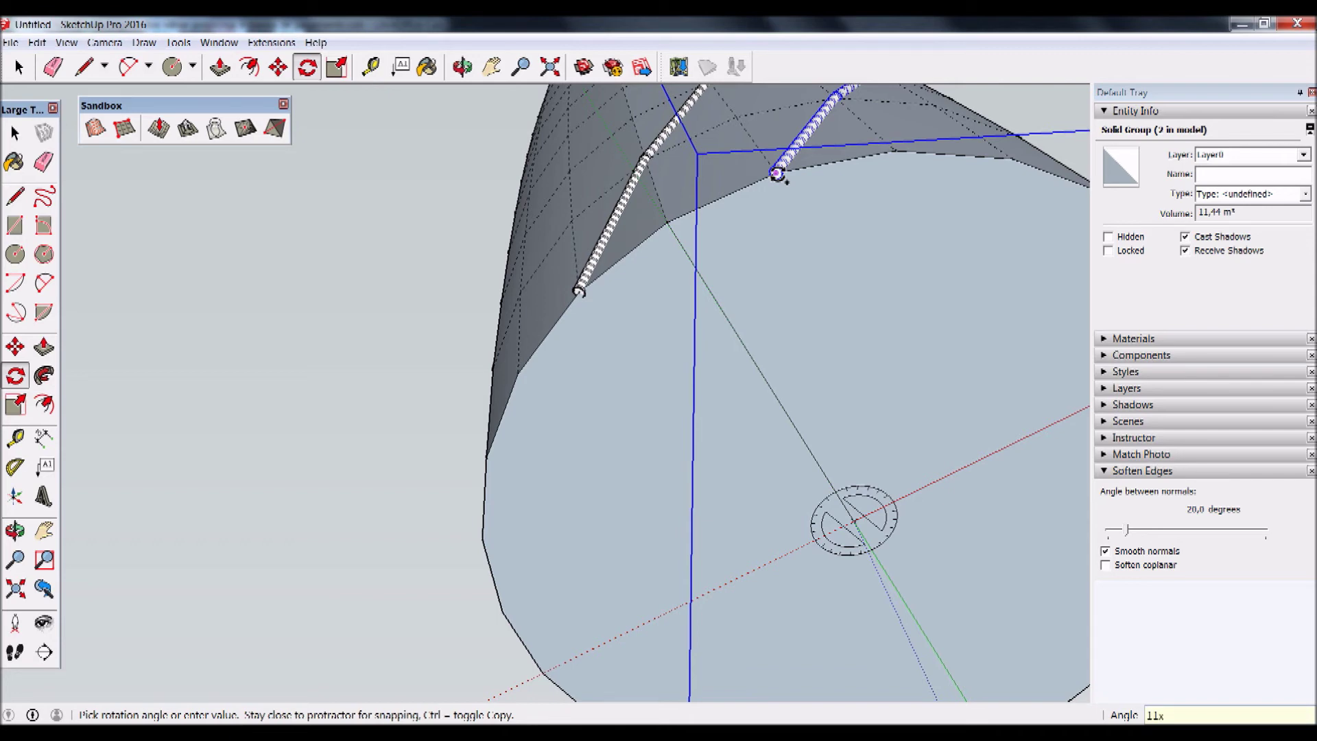
key("Return")
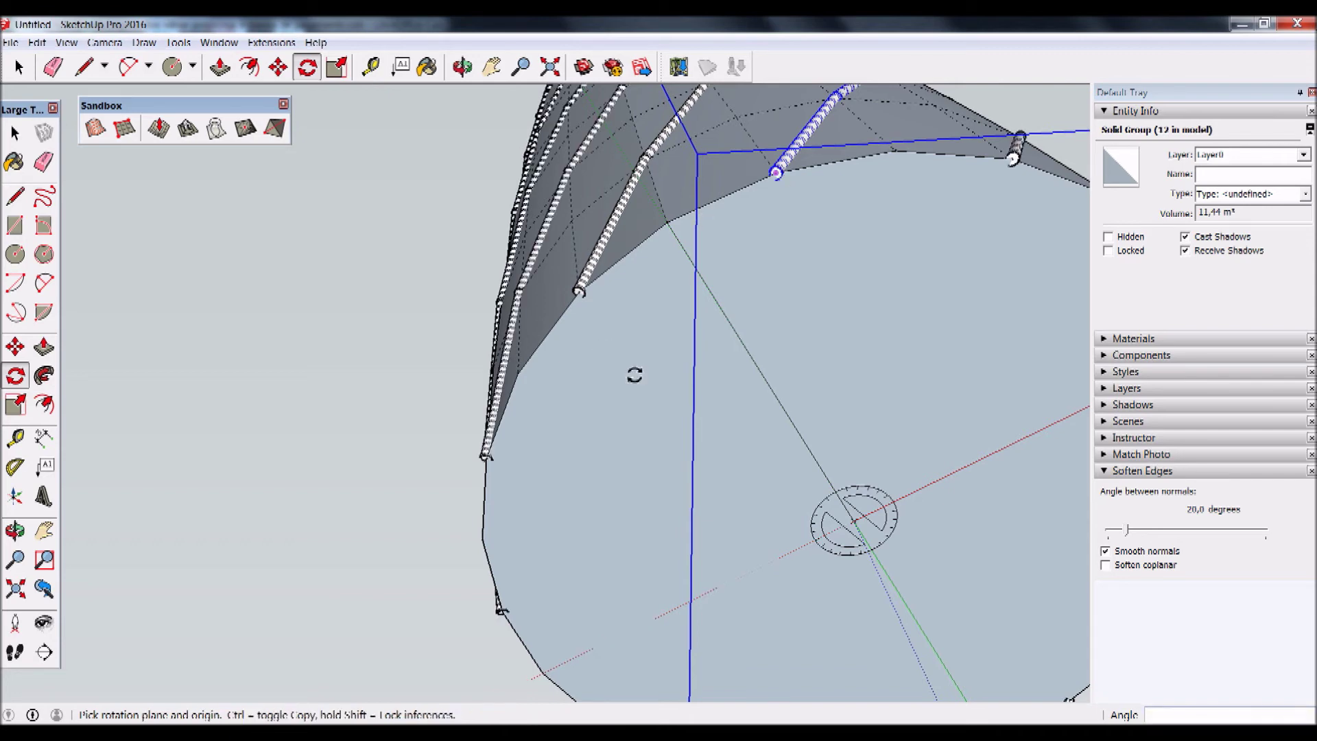
scroll(772, 351, "down", 5)
Orbit around the tower to inspect the twelve tube strips from side, above and below.
key("o")
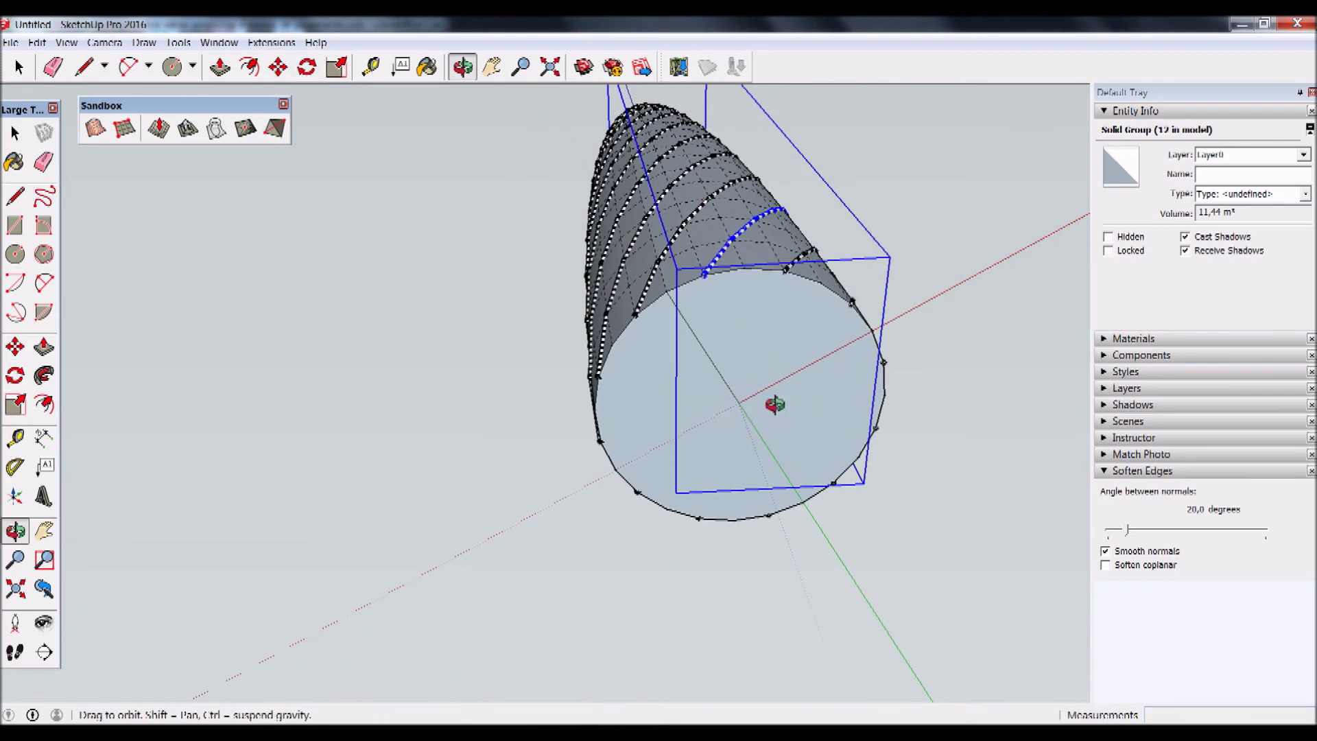
mouse_move(790, 445)
left_mouse_down()
mouse_move(559, 351)
mouse_move(567, 430)
mouse_move(641, 436)
mouse_move(618, 403)
left_mouse_up()
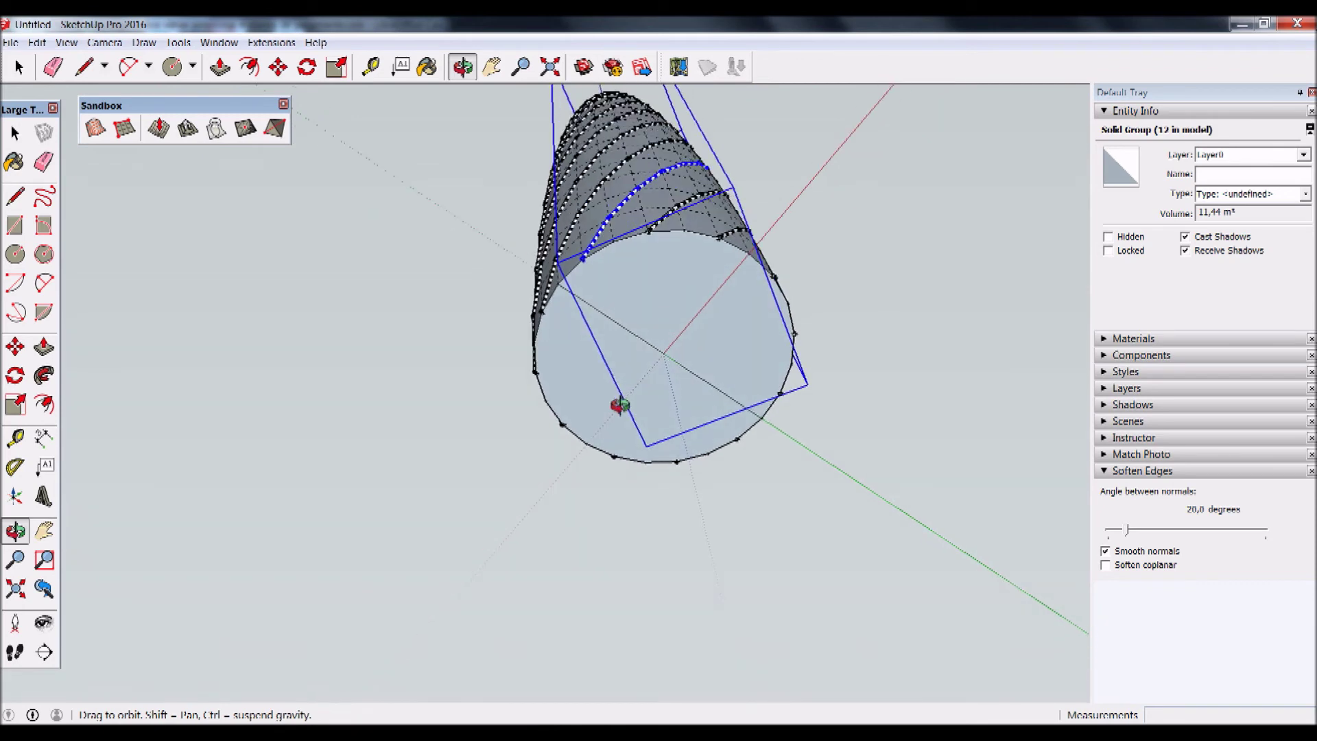
key("q")
scroll(670, 327, "up", 3)
scroll(663, 332, "up", 2)
scroll(663, 332, "down", 1)
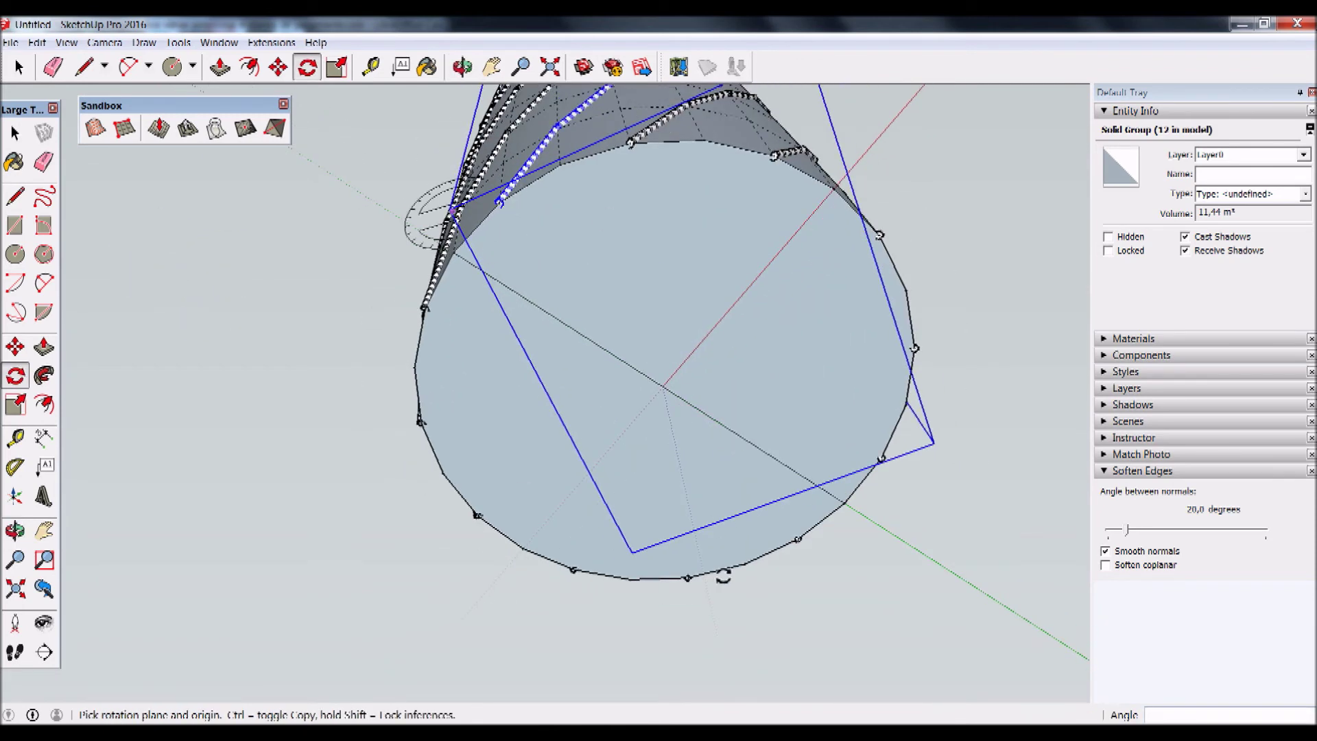
scroll(632, 300, "down", 3)
mouse_move(633, 300)
middle_mouse_down()
mouse_move(686, 347)
mouse_move(656, 496)
middle_mouse_up()
scroll(611, 421, "down", 3)
mouse_move(611, 420)
middle_mouse_down()
mouse_move(594, 218)
mouse_move(591, 318)
middle_mouse_up()
scroll(614, 200, "up", 4)
scroll(591, 317, "down", 1)
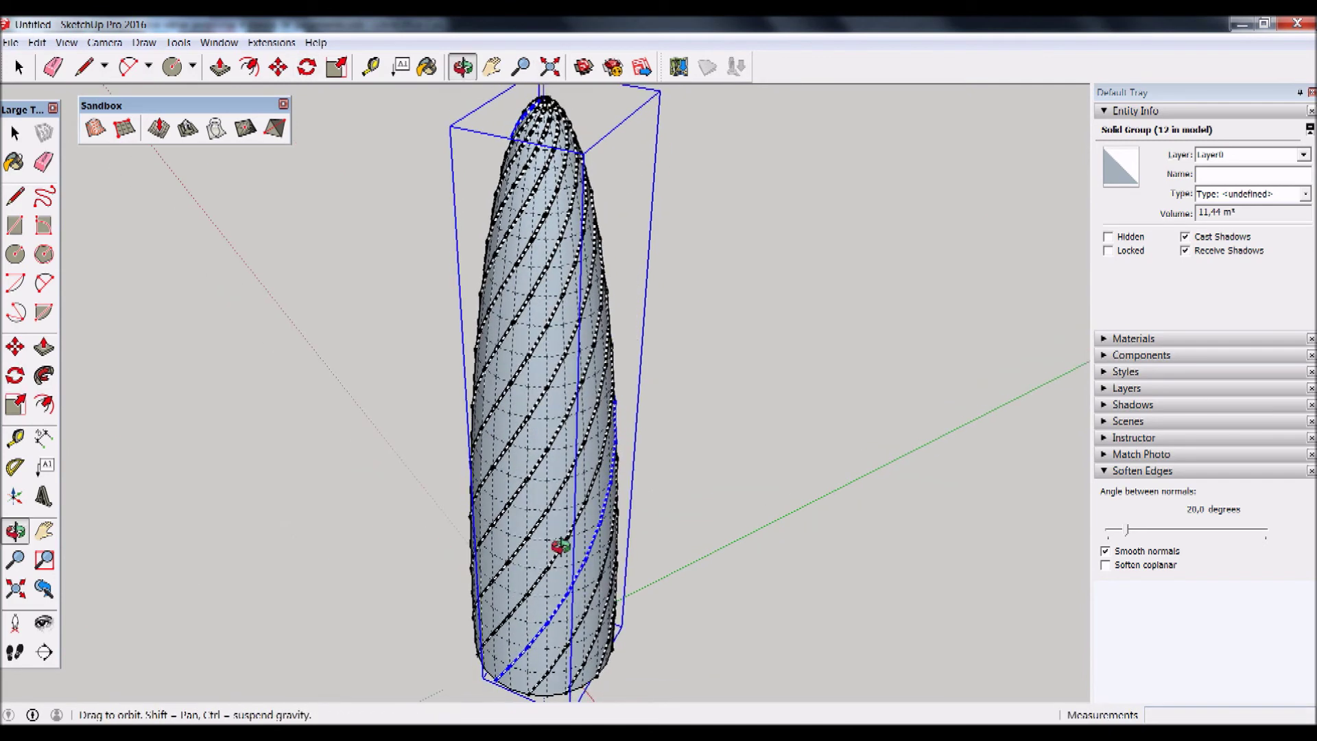
middle_click_drag(558, 544, 549, 411)
scroll(539, 710, "up", 3)
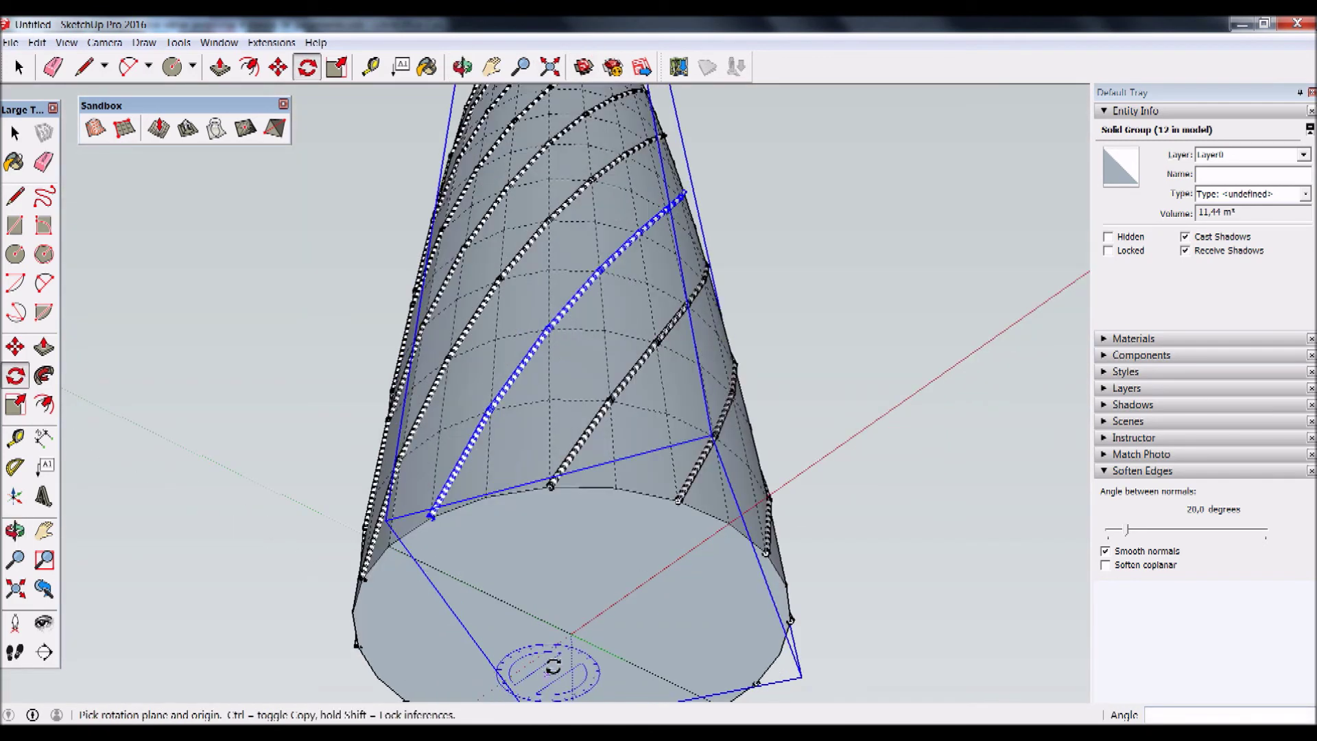
middle_click_drag(575, 625, 608, 501)
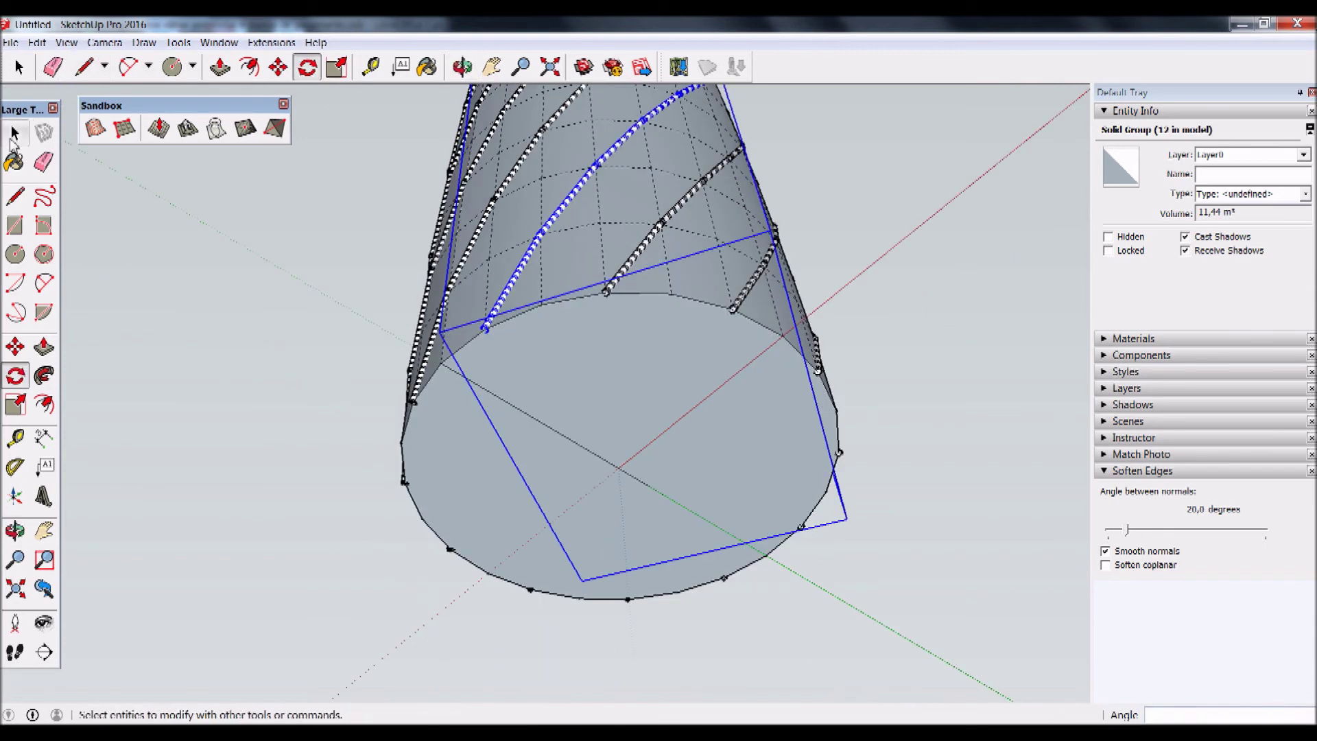
Clear the selection and add several spiral tube strips to a new selection.
key("space")
left_click(333, 432)
left_click(518, 300)
left_click(423, 382, "shift")
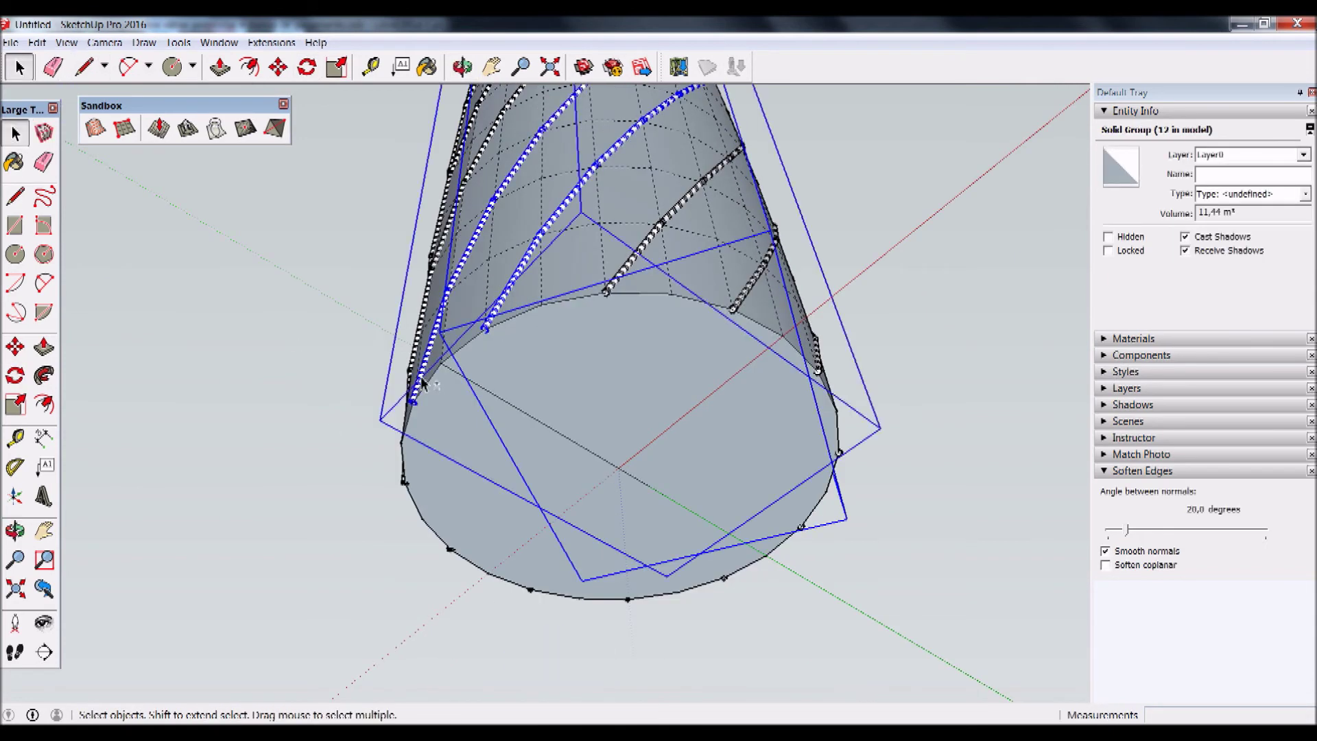
left_click(659, 227, "shift")
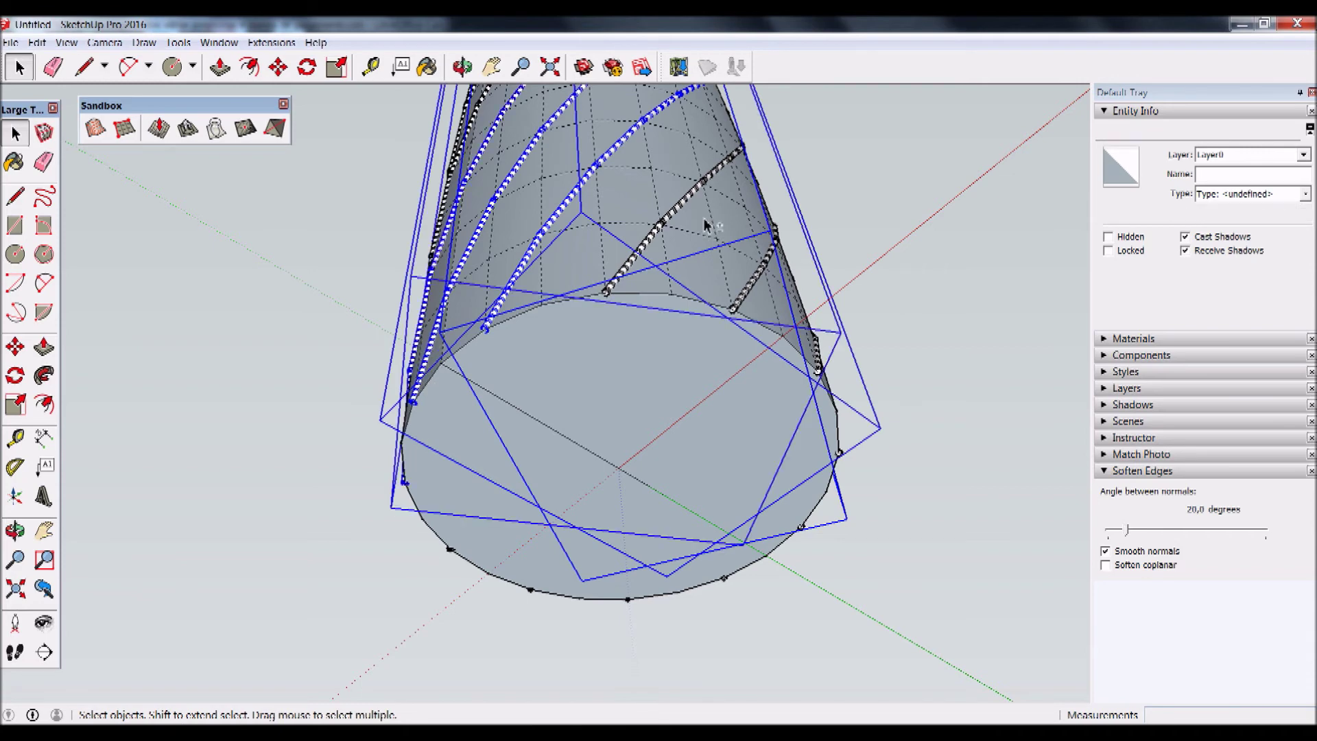
left_click(752, 294, "shift")
left_click(818, 370, "shift")
left_click(818, 370, "shift")
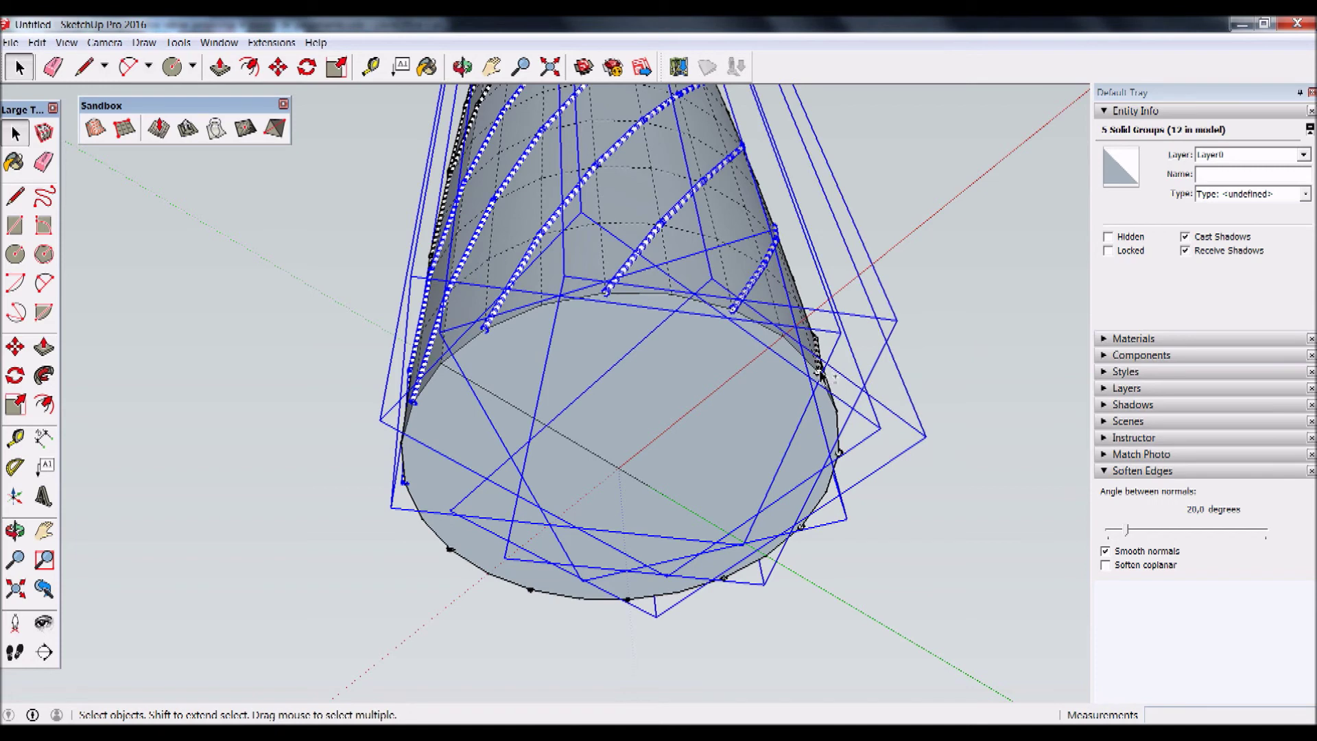
Crossing-select the whole tower, then deselect the tower body so only the strips remain.
left_click_drag(940, 131, 577, 484)
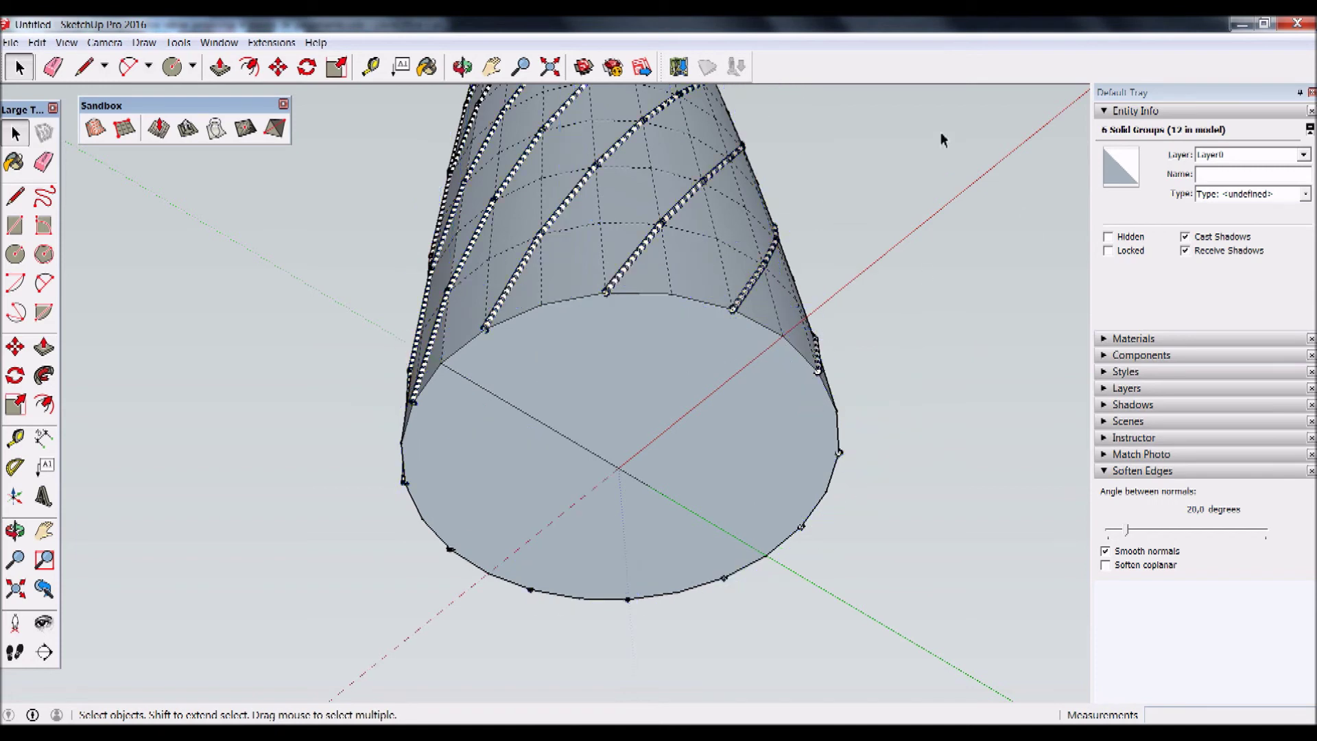
left_click_drag(279, 634, 282, 641)
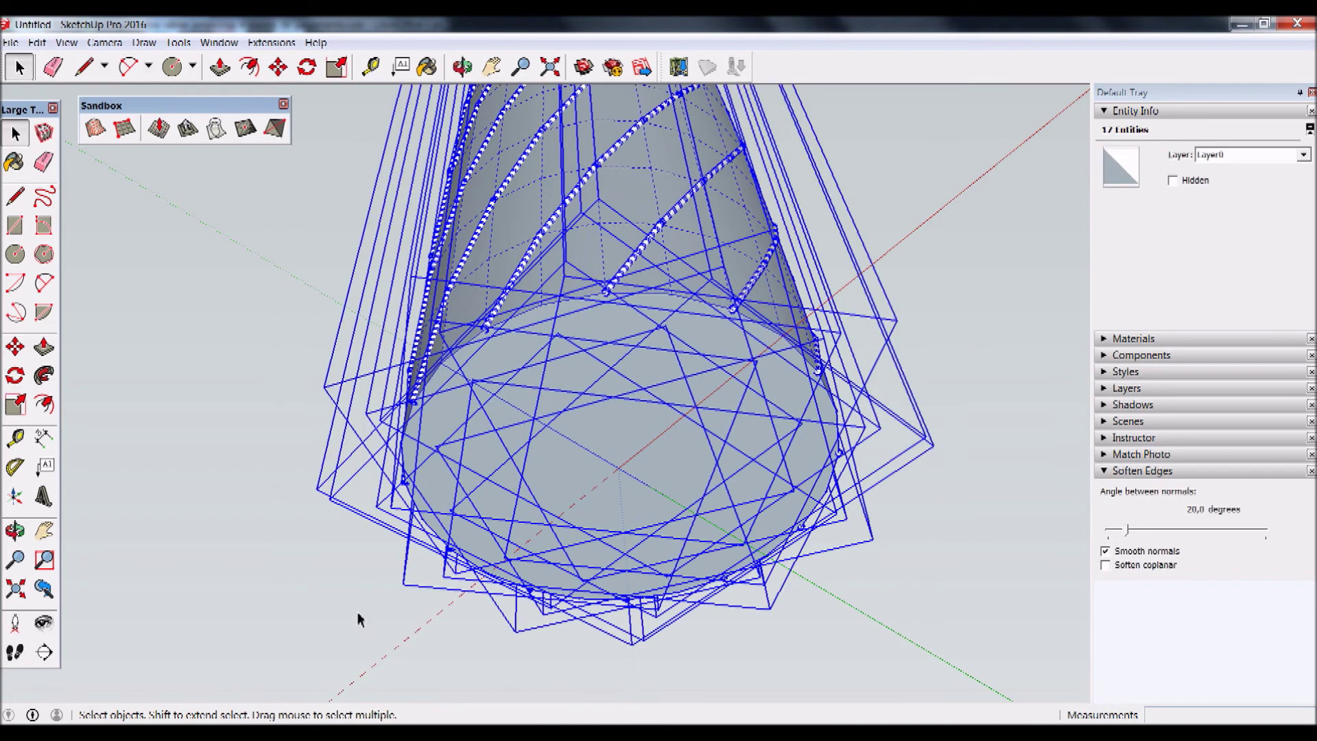
left_click(641, 201, "shift")
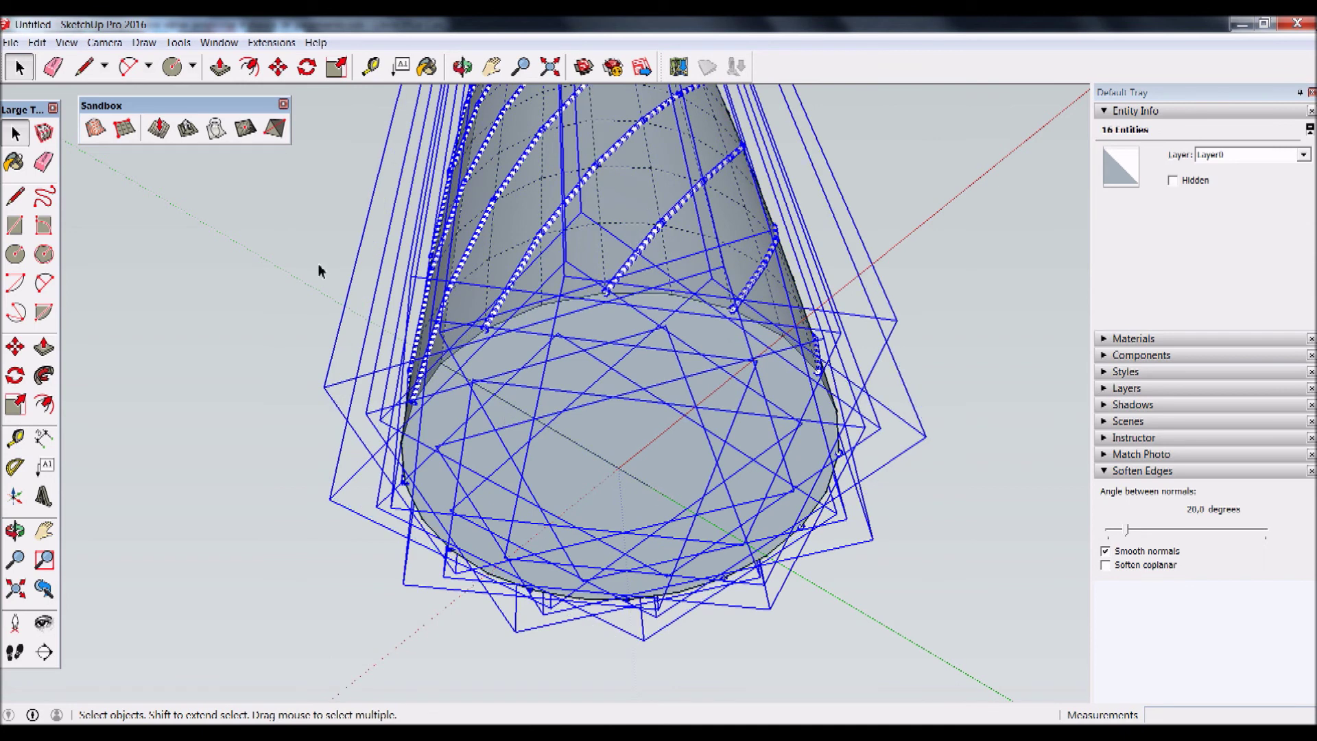
left_click(16, 349)
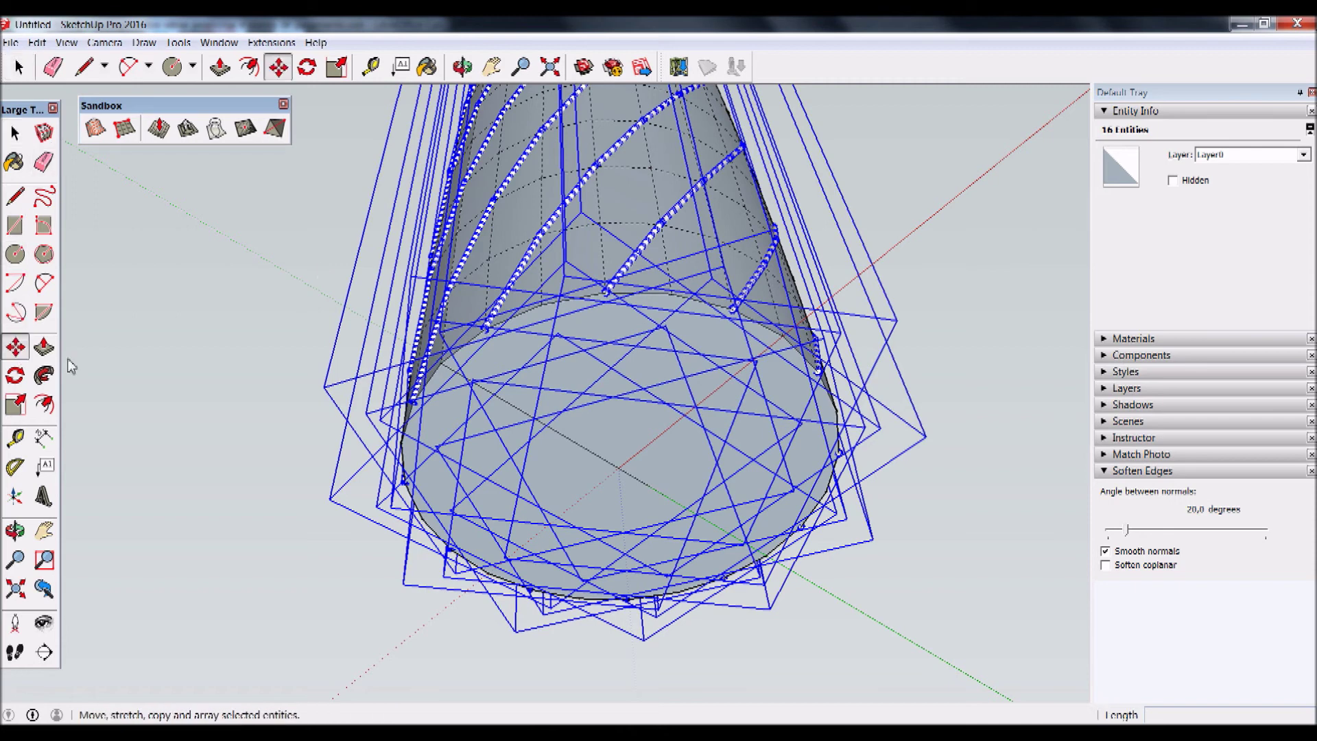
Copy the spiral tube strips in place and flip the copy along the red direction.
left_click(619, 471)
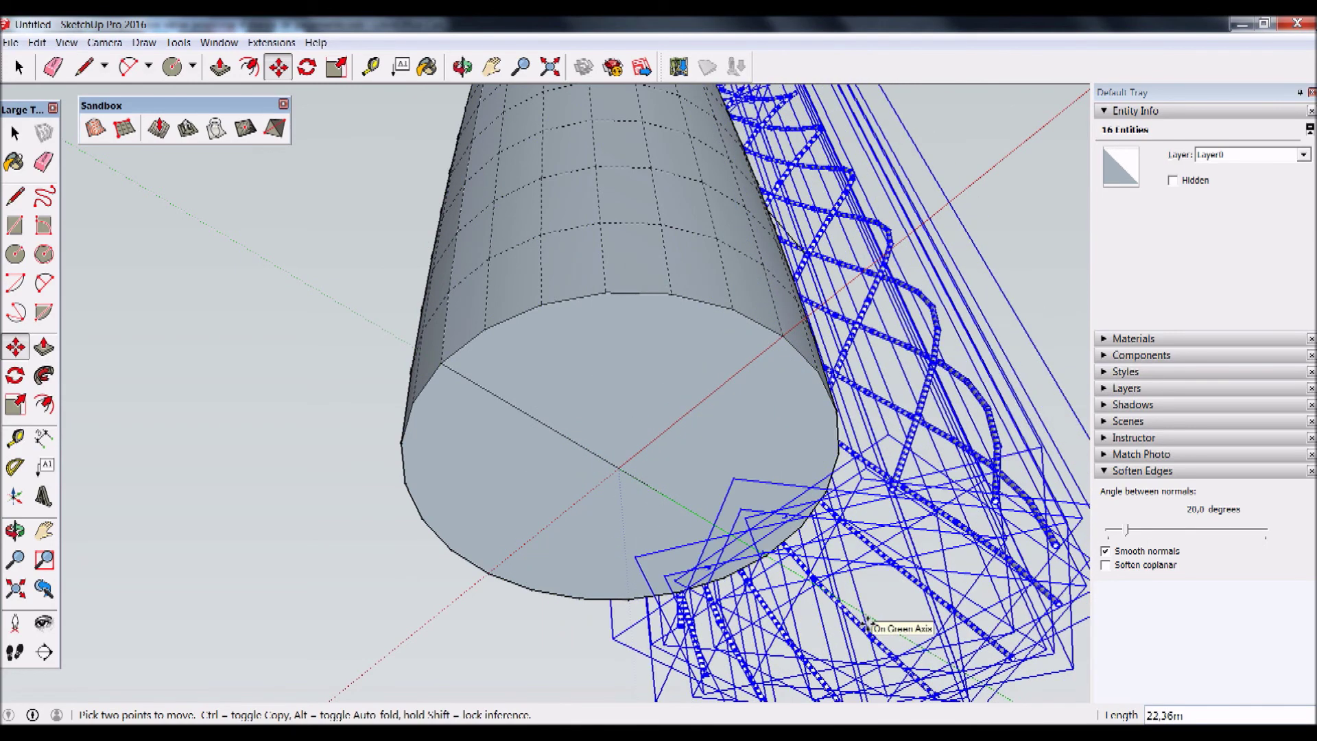
key("ctrl")
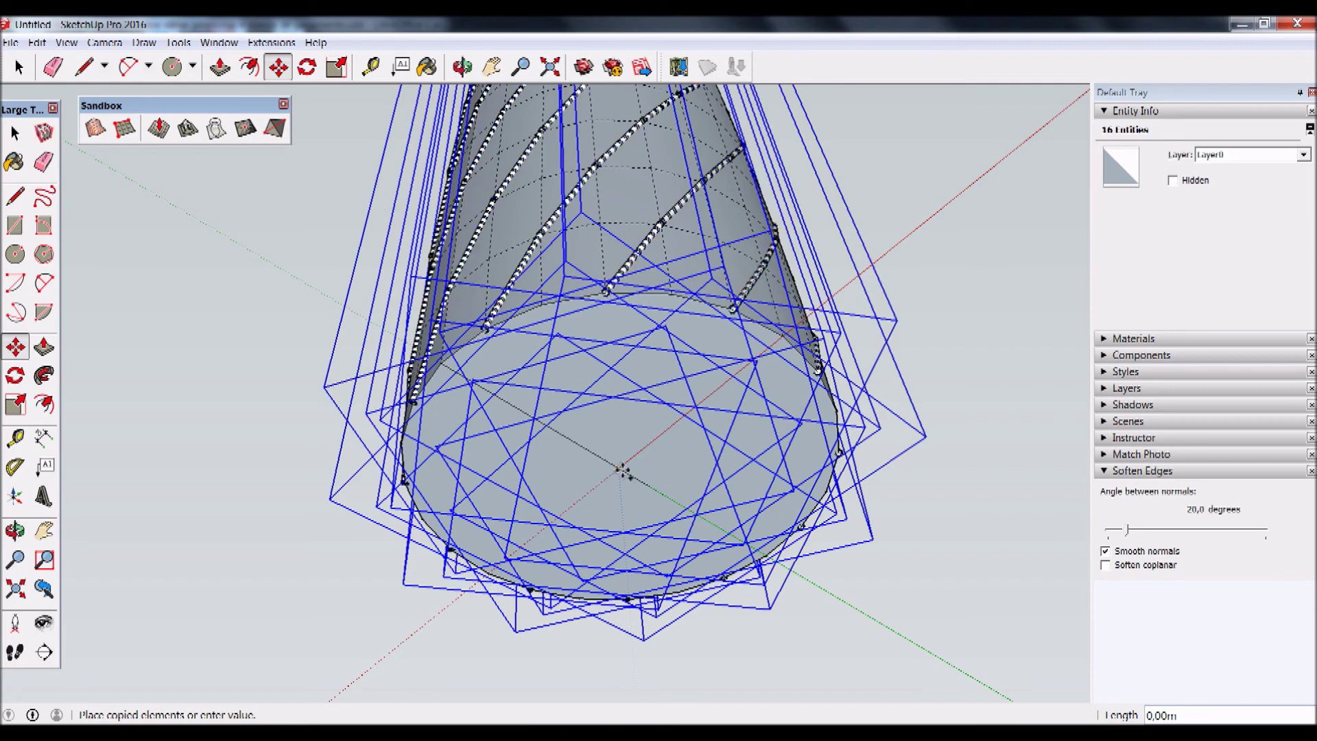
left_click(623, 470)
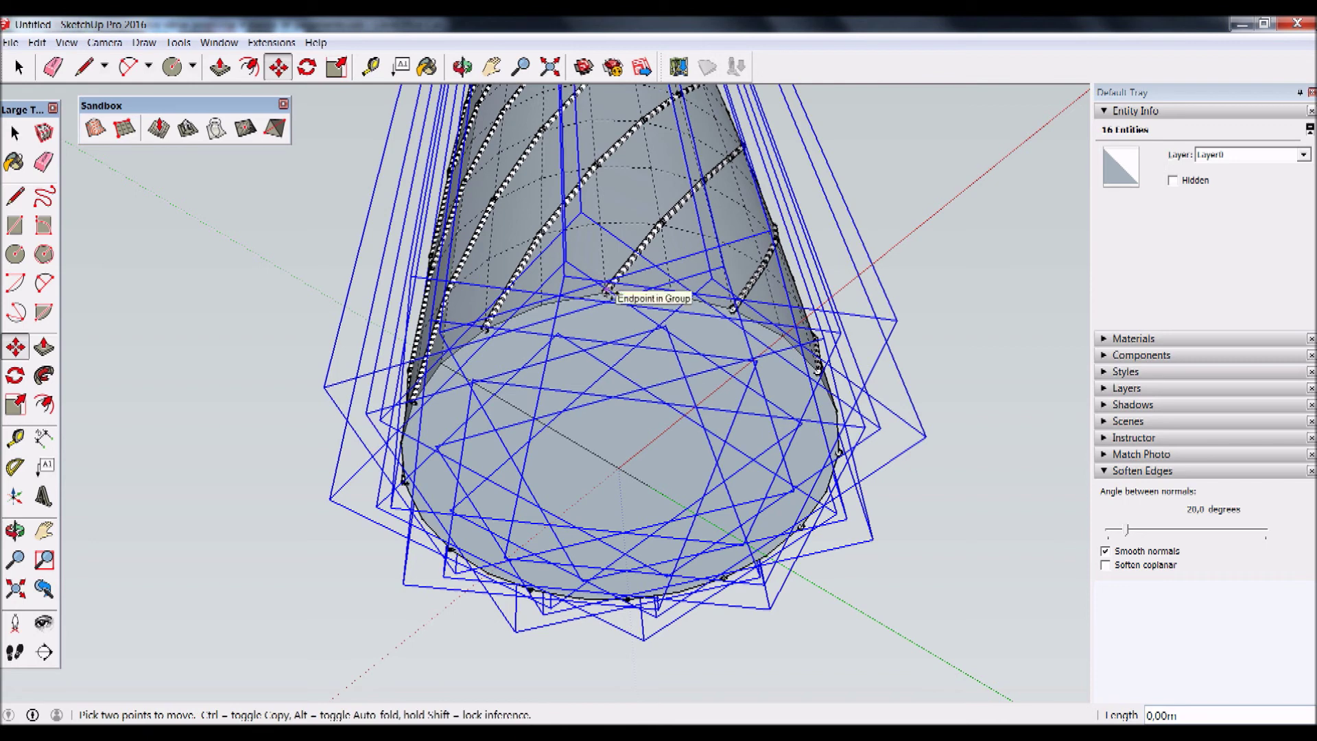
right_click(607, 292)
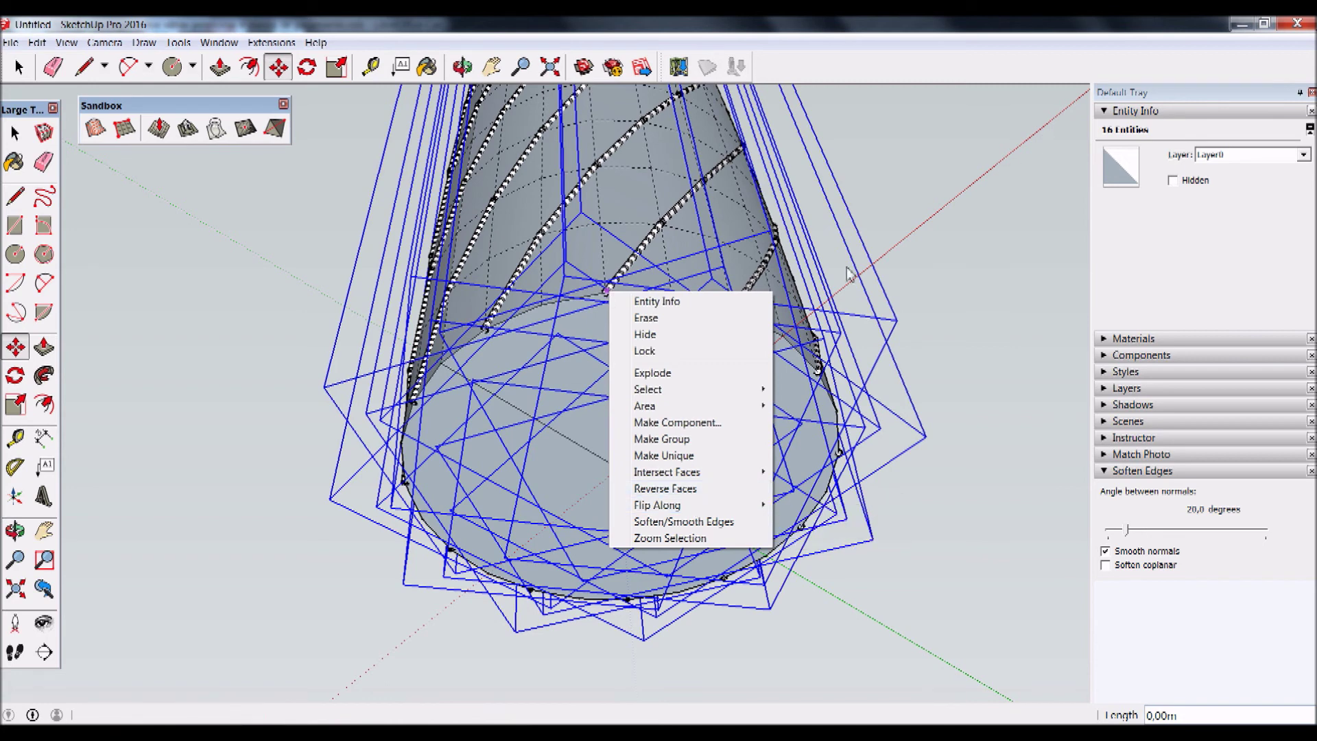
mouse_move(679, 505)
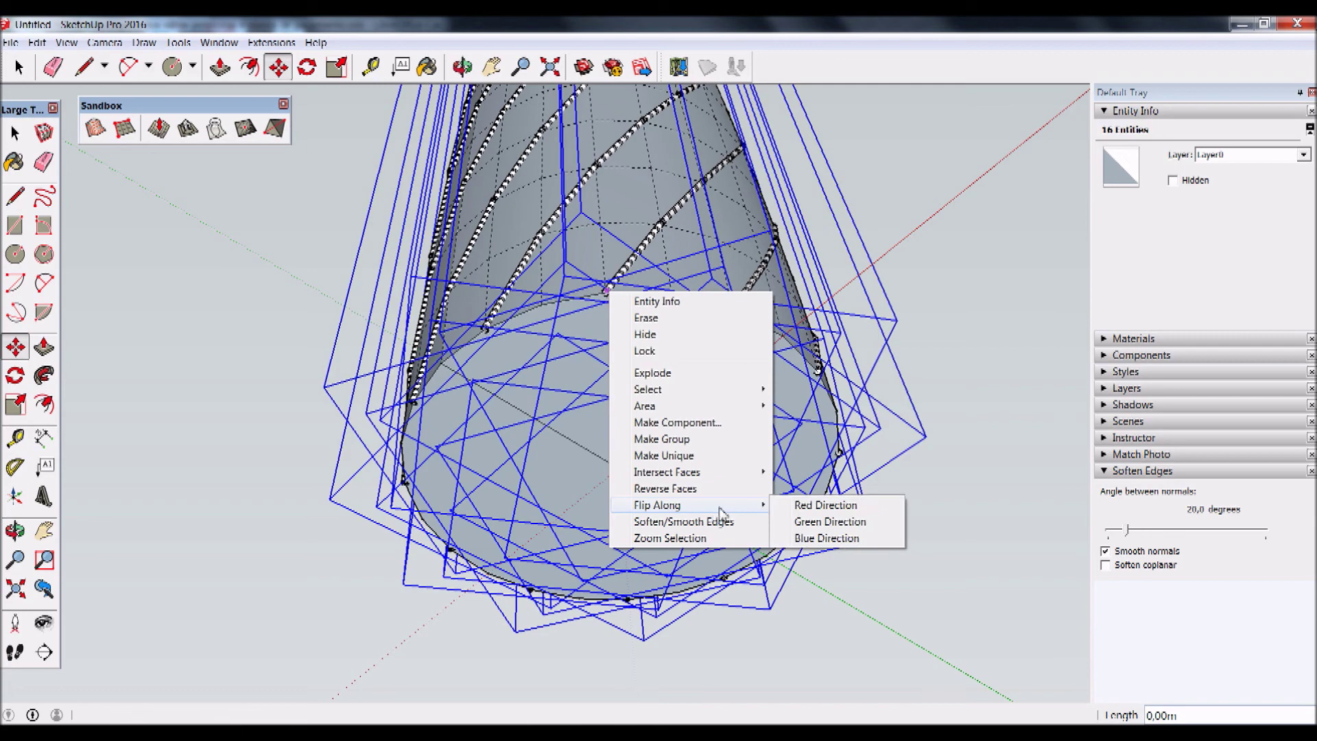
left_click(827, 512)
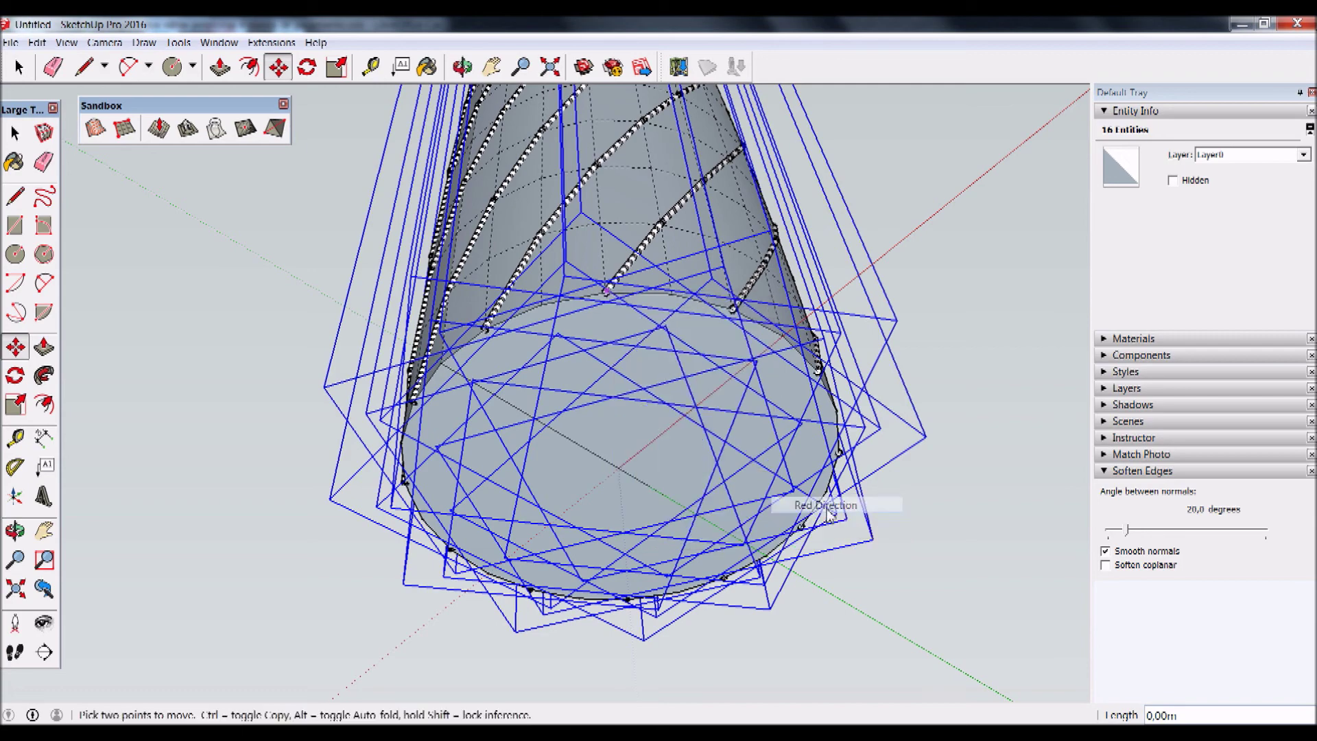
mouse_move(682, 234)
middle_mouse_down()
mouse_move(662, 168)
mouse_move(668, 226)
middle_mouse_up()
scroll(667, 226, "down", 5)
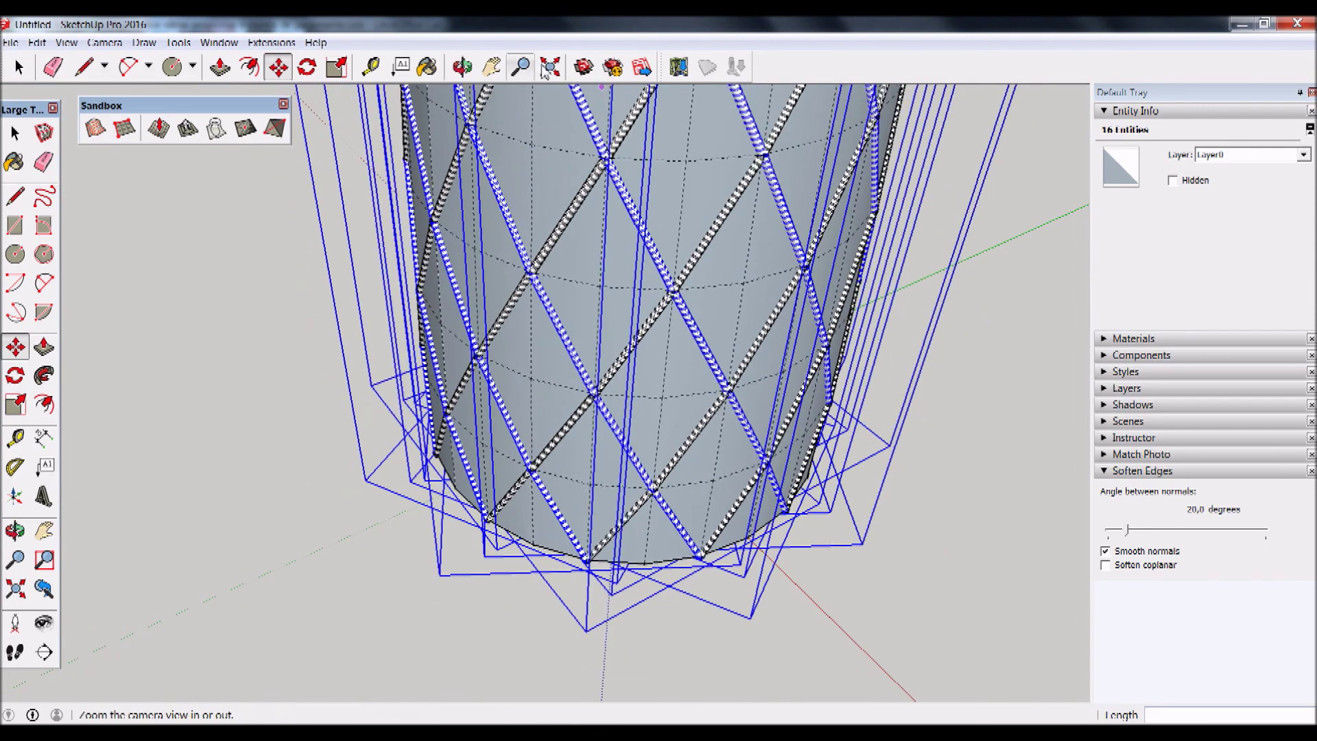
Orbit down to the tower base and window-select all 30 lattice tube pieces.
left_click(551, 67)
left_click(19, 66)
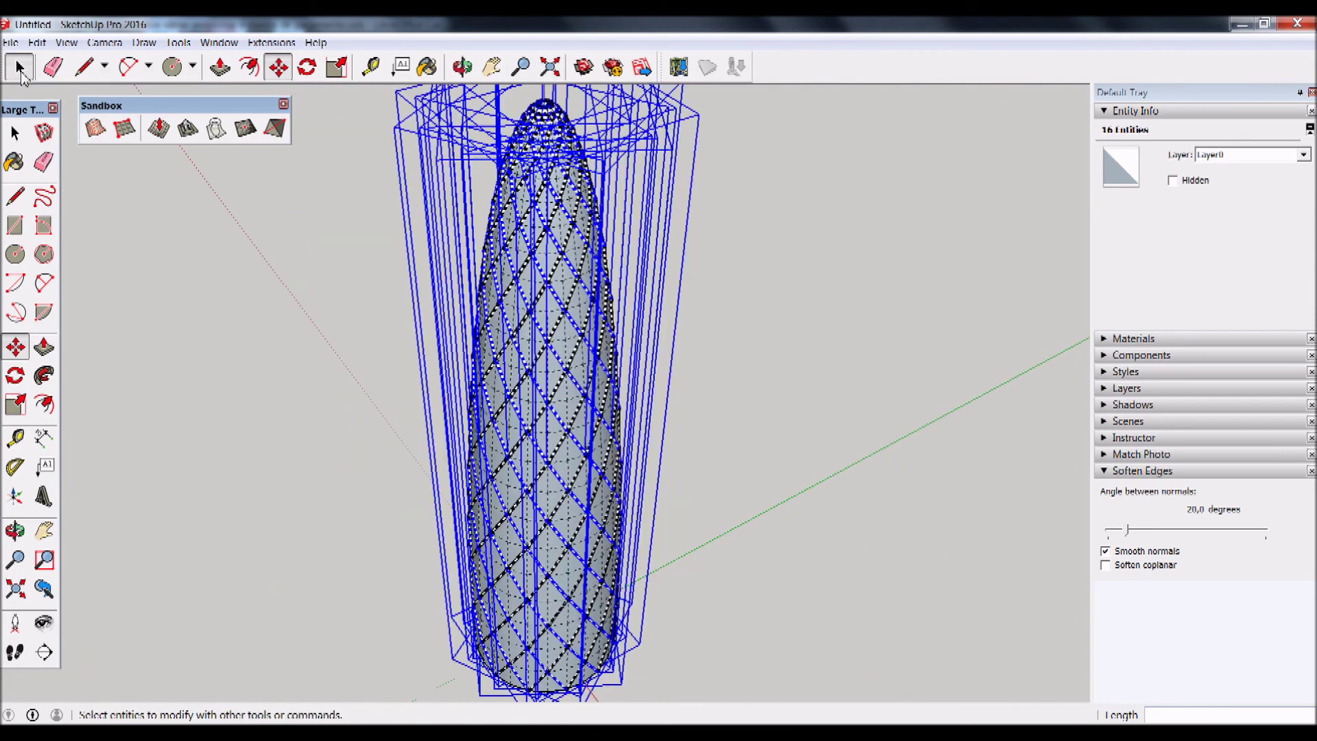
left_click(286, 436)
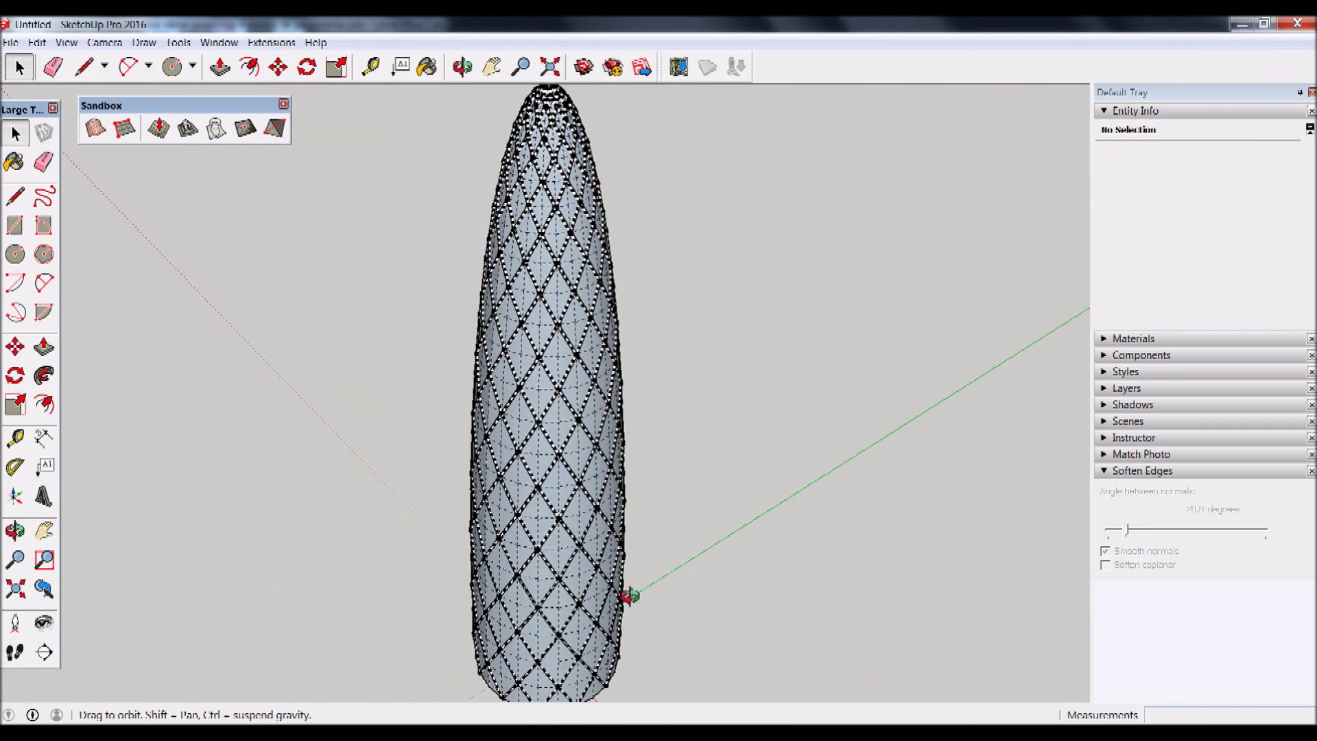
middle_click_drag(532, 626, 647, 591)
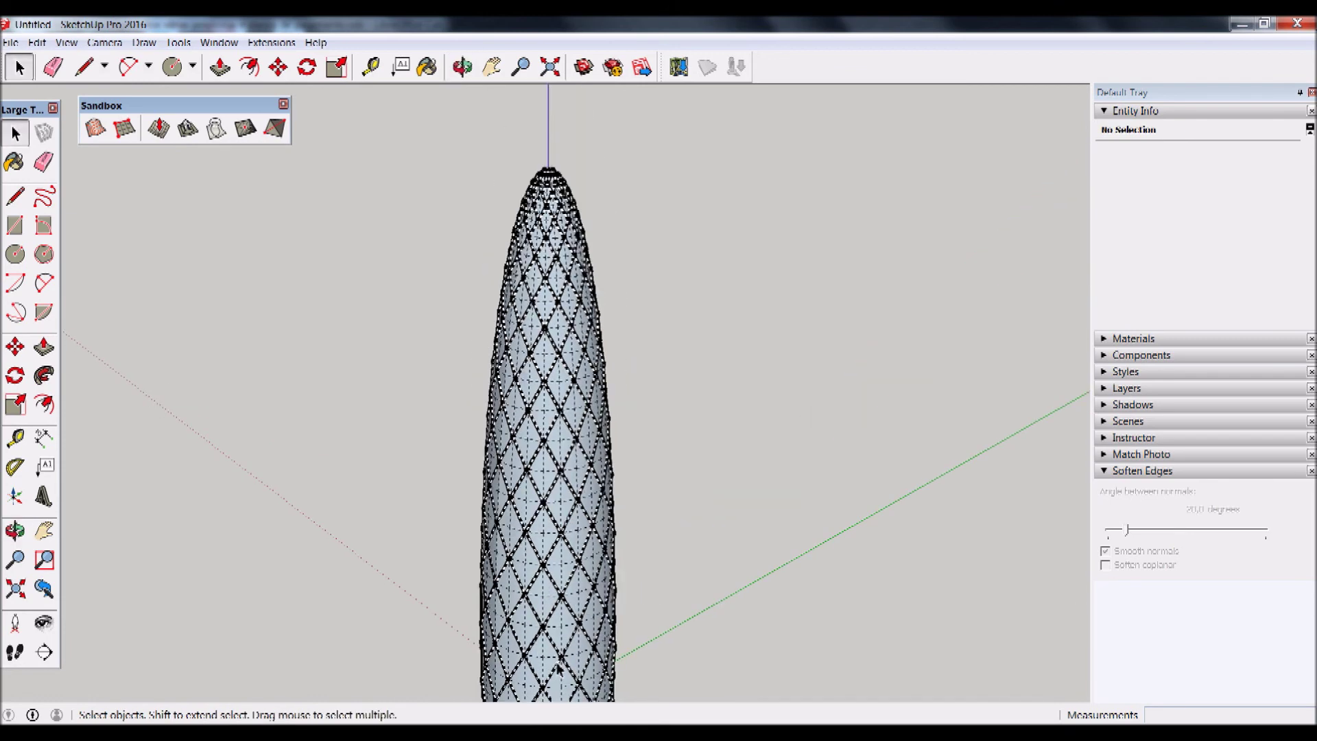
middle_click_drag(558, 669, 559, 476)
scroll(568, 500, "up", 2)
scroll(568, 500, "up", 2)
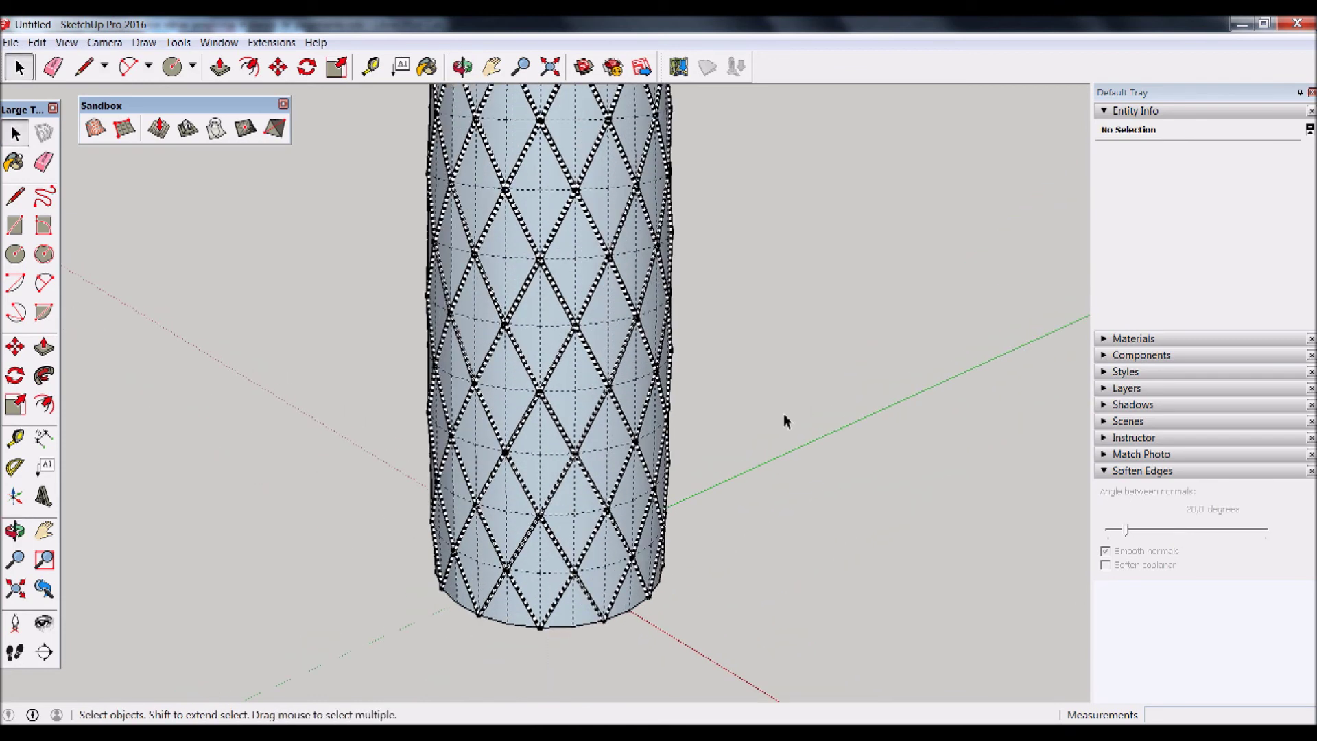
scroll(473, 563, "down", 3)
mouse_move(506, 544)
middle_mouse_down()
mouse_move(513, 286)
mouse_move(397, 547)
middle_mouse_up()
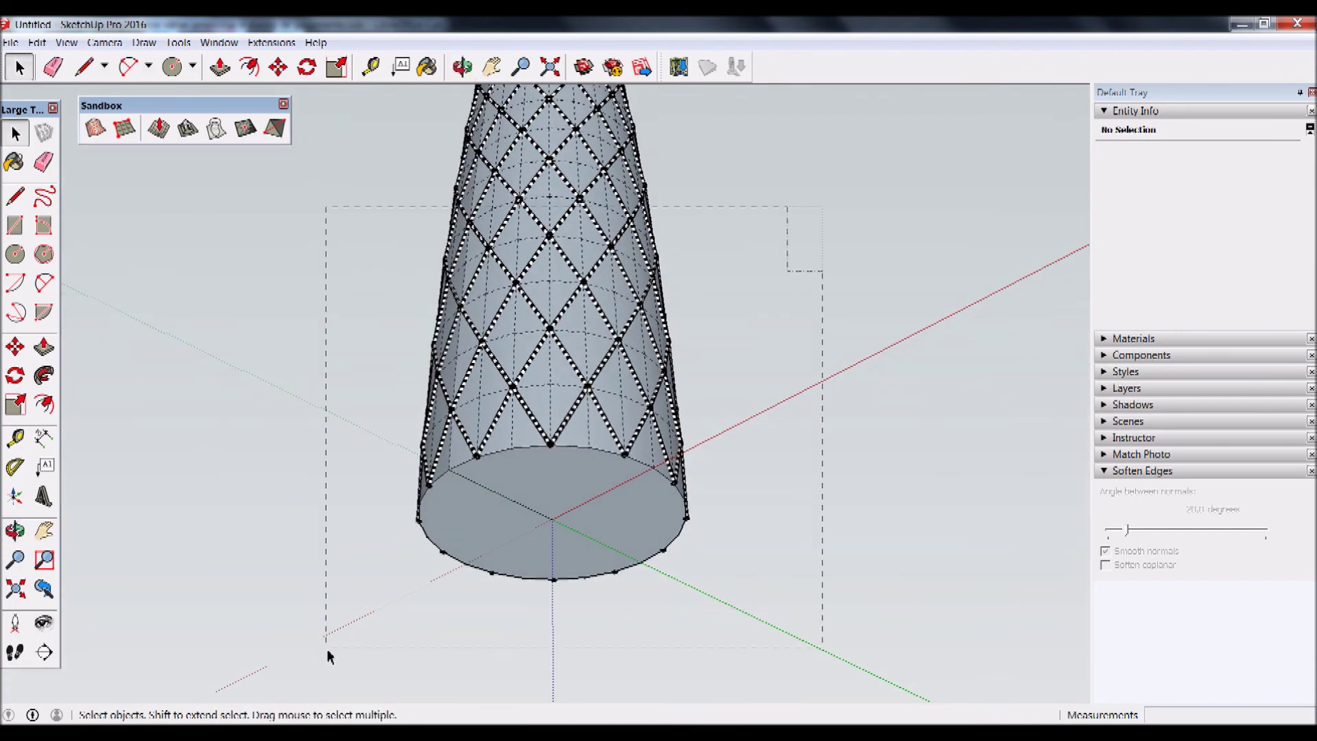
left_click_drag(328, 651, 327, 651)
scroll(700, 453, "up", 1)
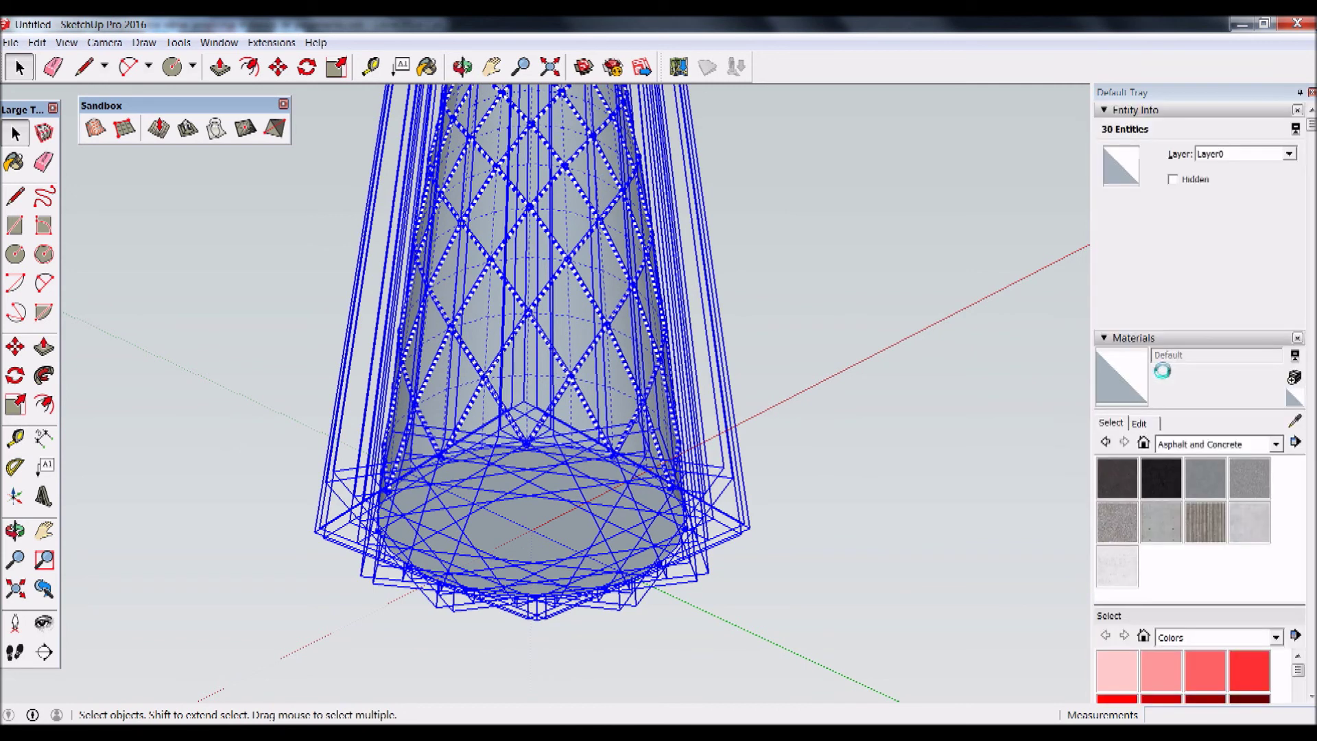
Paint the selected lattice tubes with Metal Seamed from the Metal collection.
left_click(1221, 450)
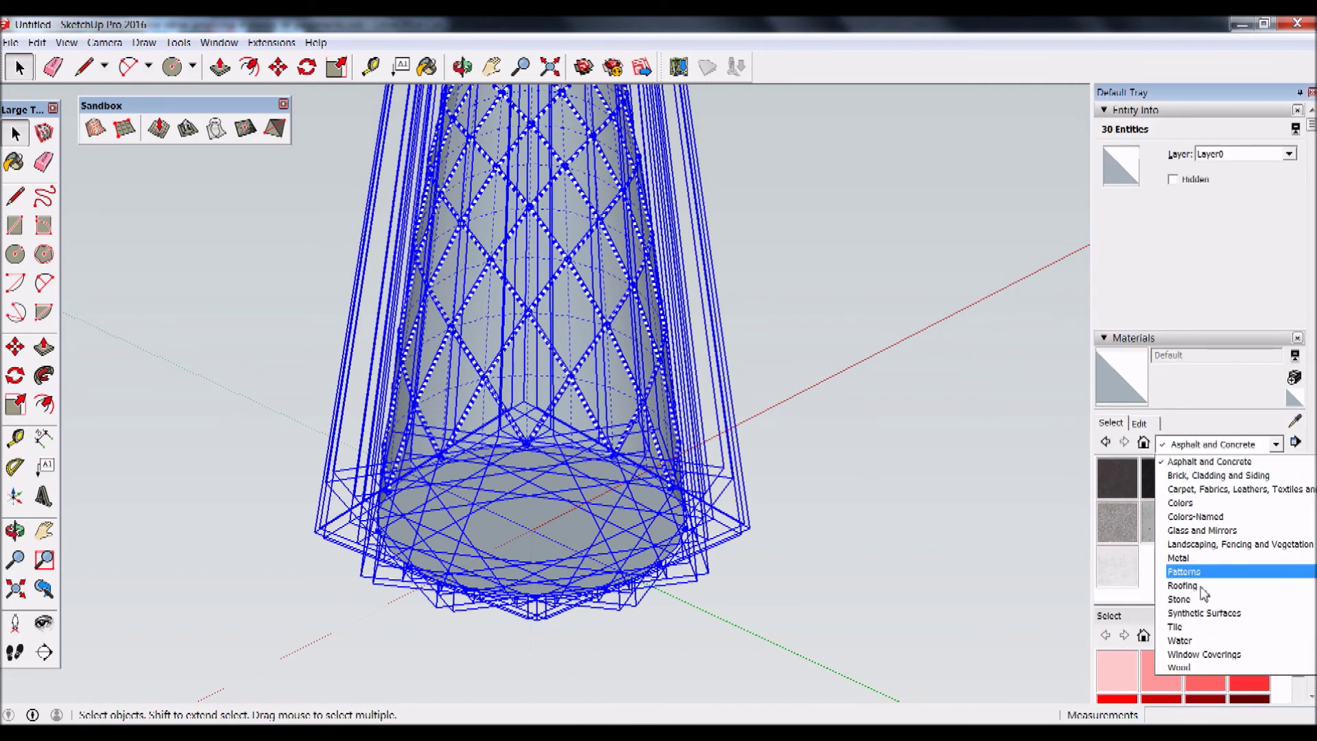
left_click(1192, 555)
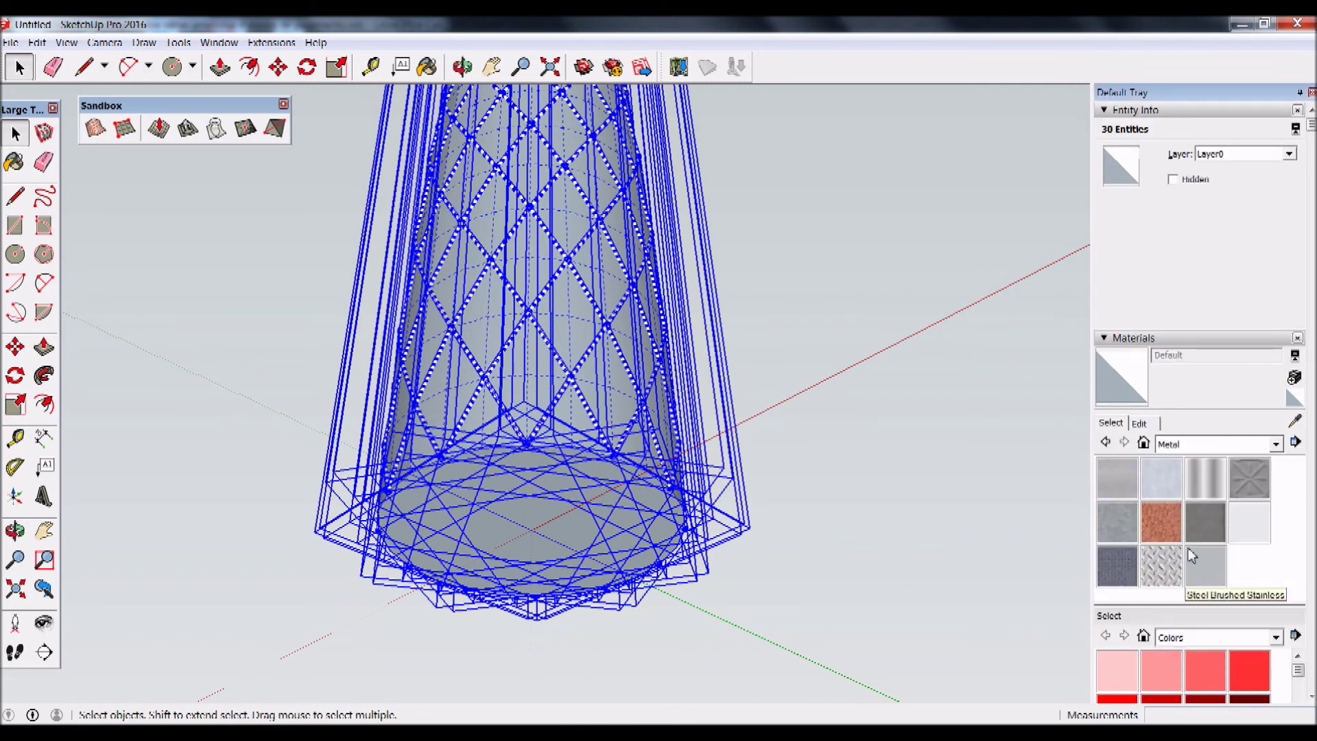
left_click(14, 162)
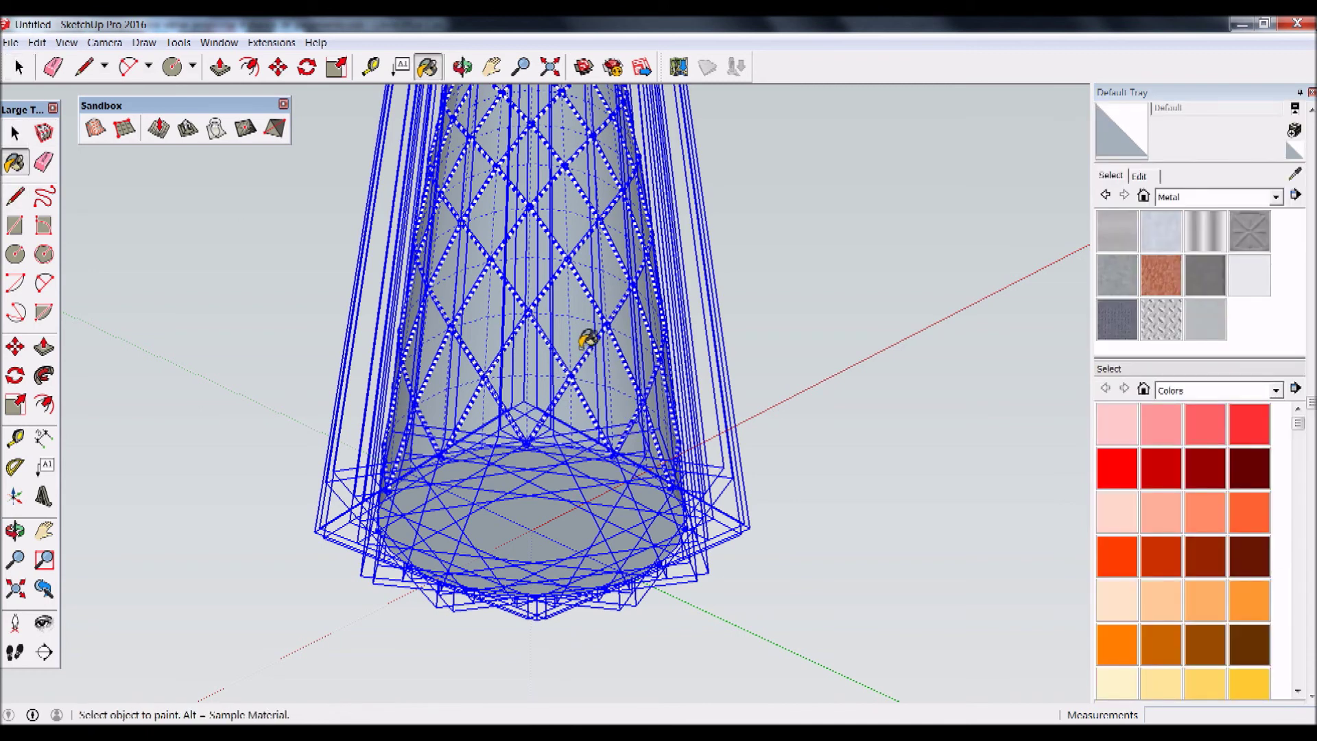
left_click(1199, 278)
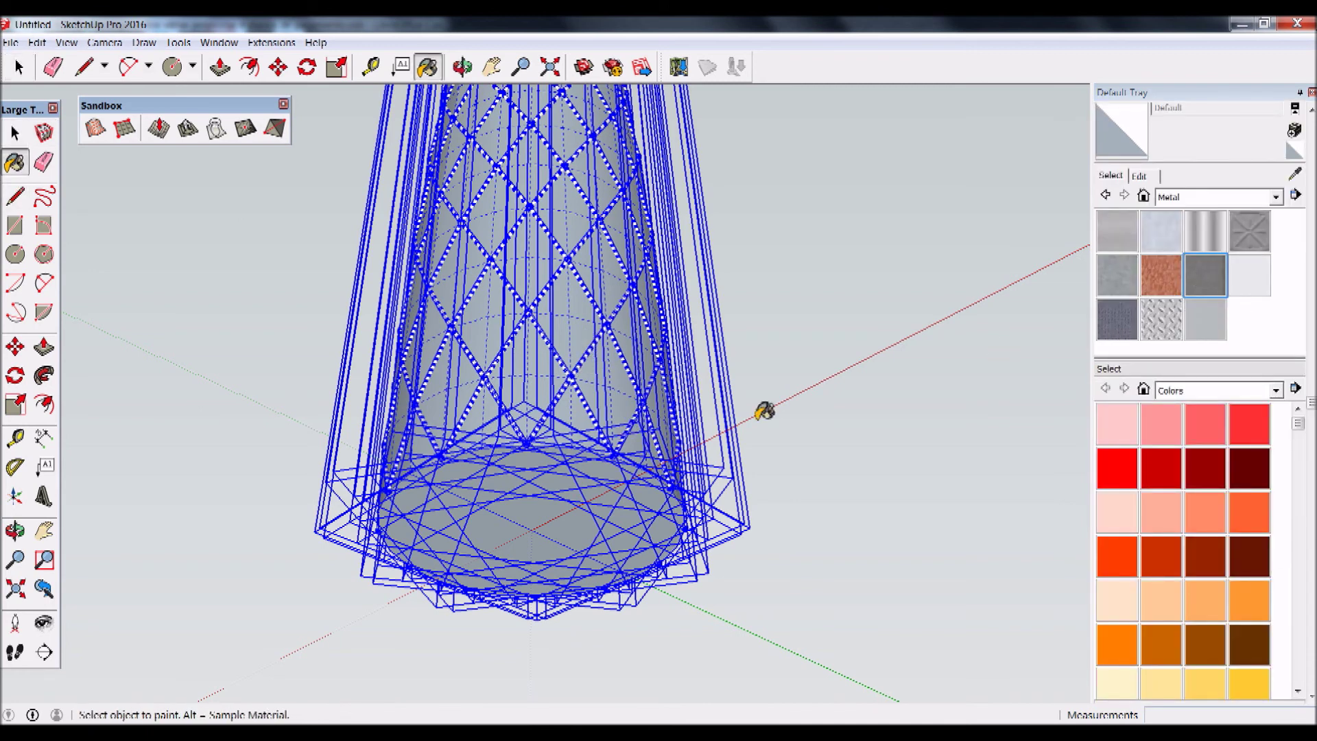
left_click(592, 325)
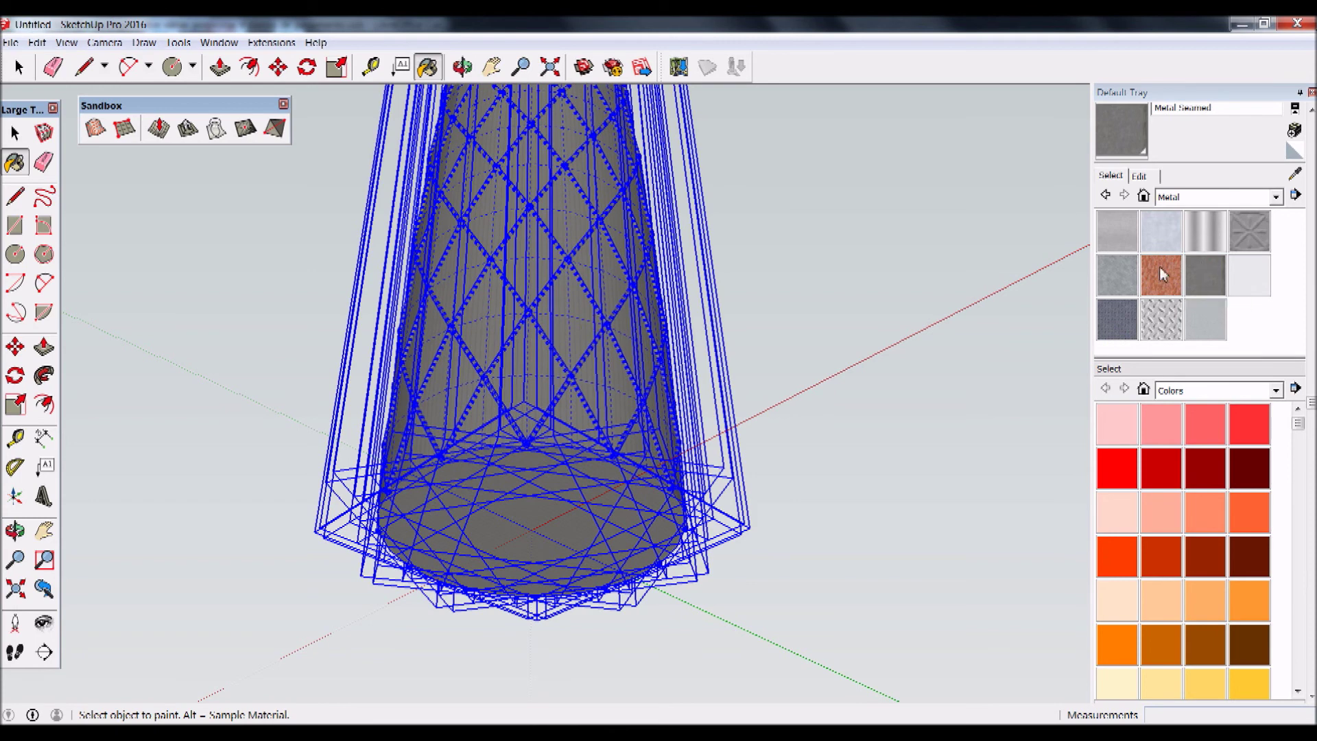
Repaint the lattice tubes with Aluminum and clear the selection.
left_click(1114, 223)
left_click(588, 316)
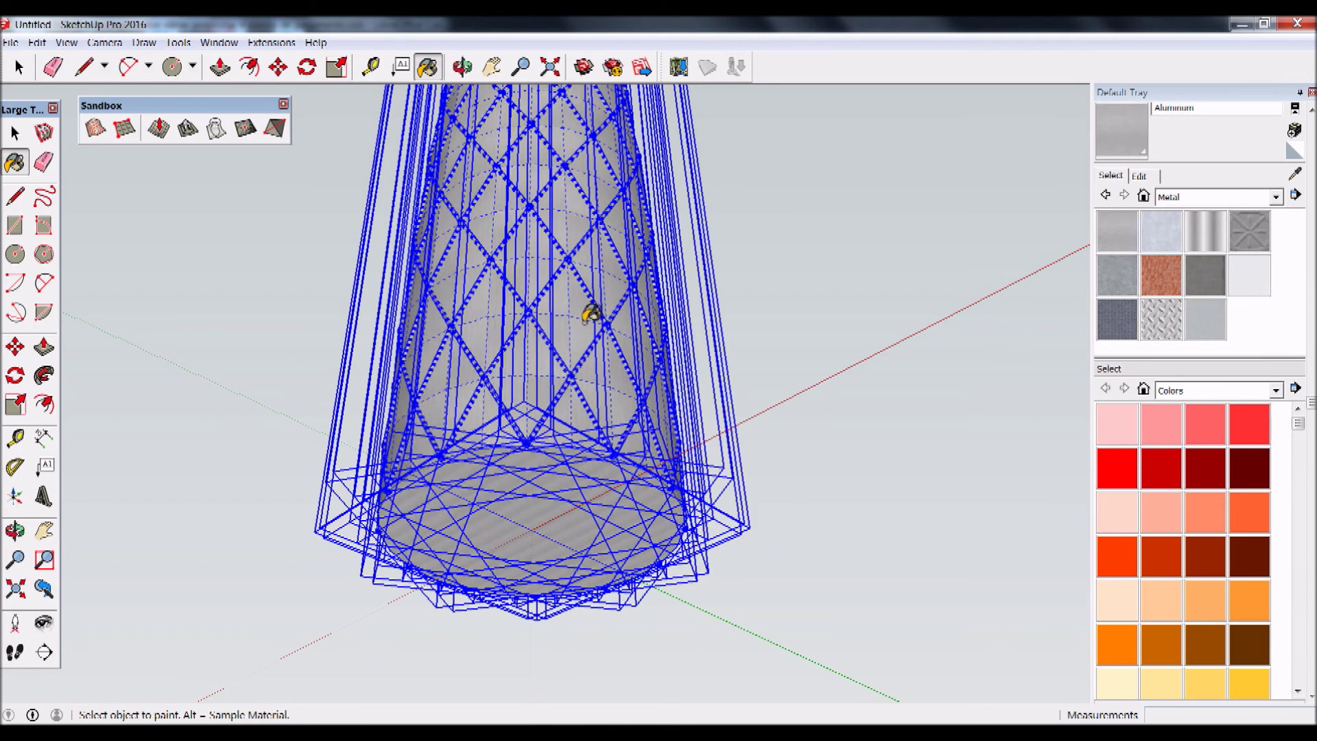
left_click(16, 134)
left_click(751, 218)
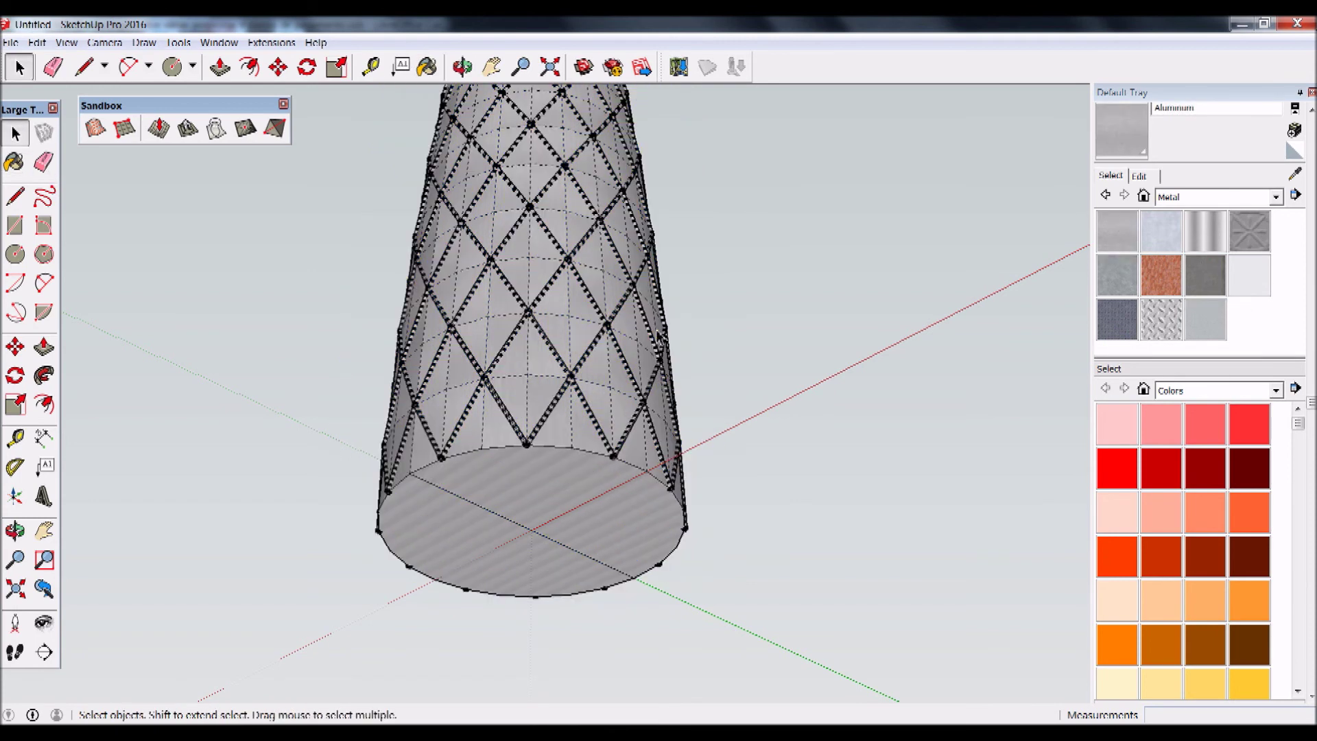
Paint the tower body with Translucent Glass Blue from Glass and Mirrors, then zoom extents.
left_click(1180, 198)
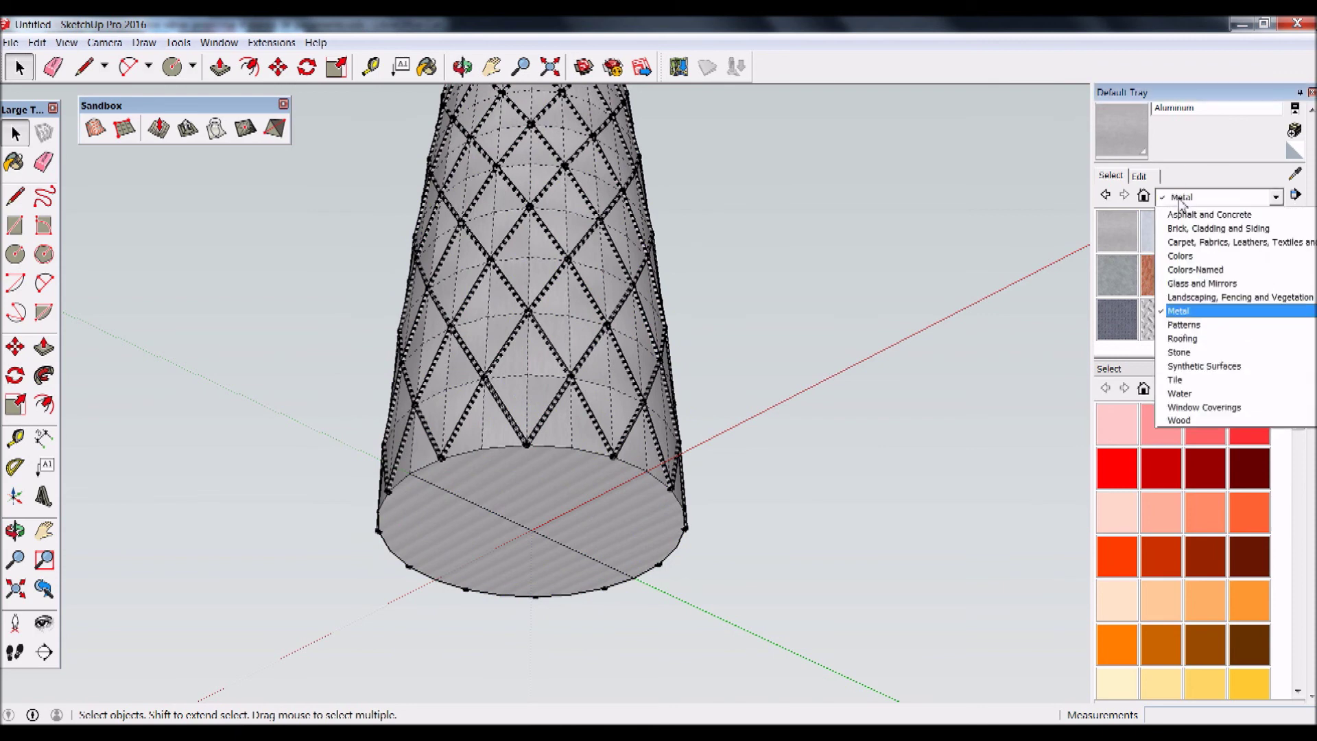
left_click(1197, 287)
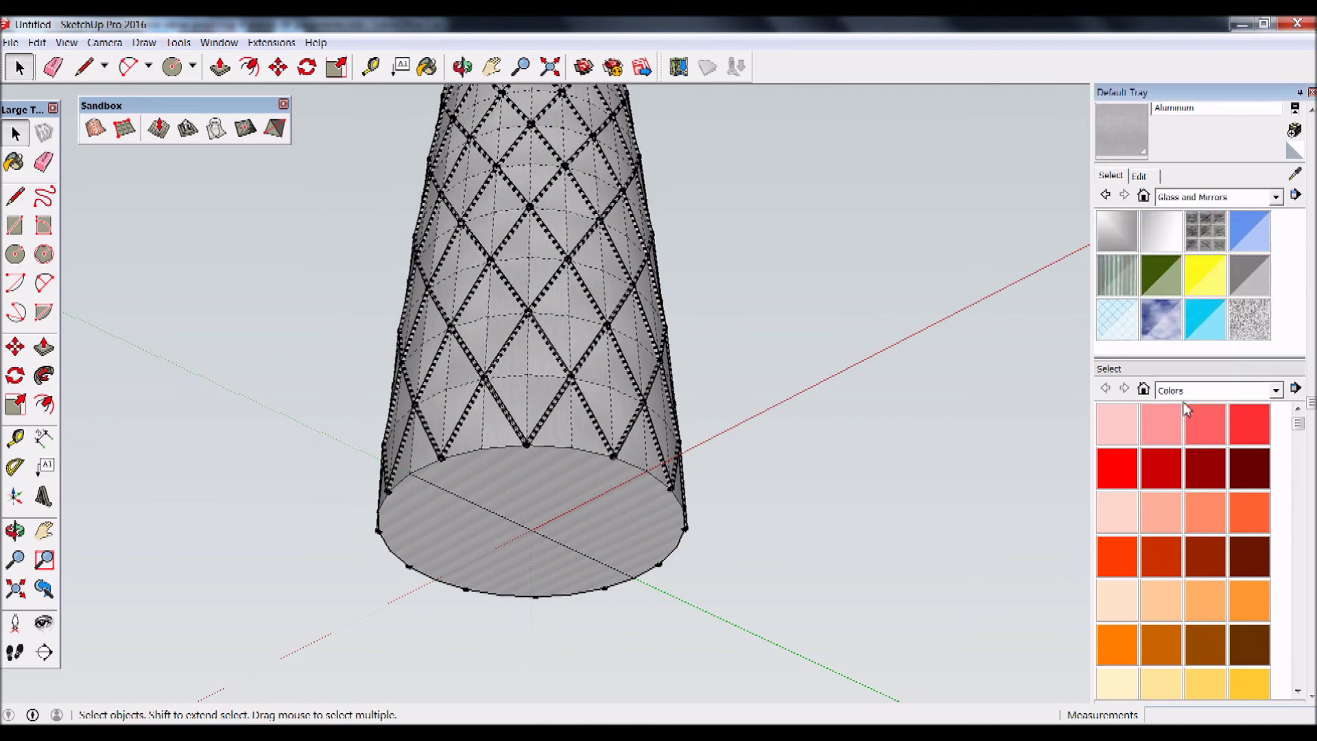
left_click(1243, 237)
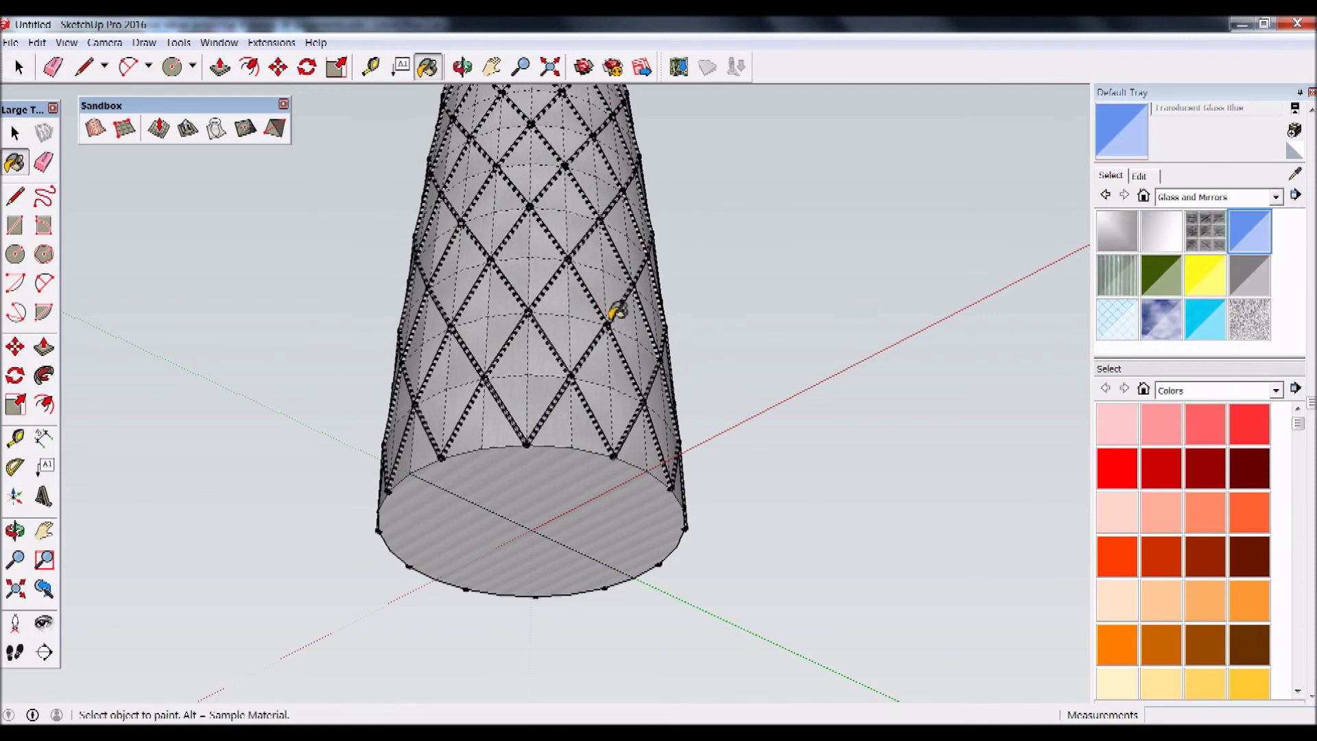
left_click(569, 304)
mouse_move(645, 179)
middle_mouse_down()
mouse_move(602, 391)
mouse_move(626, 360)
middle_mouse_up()
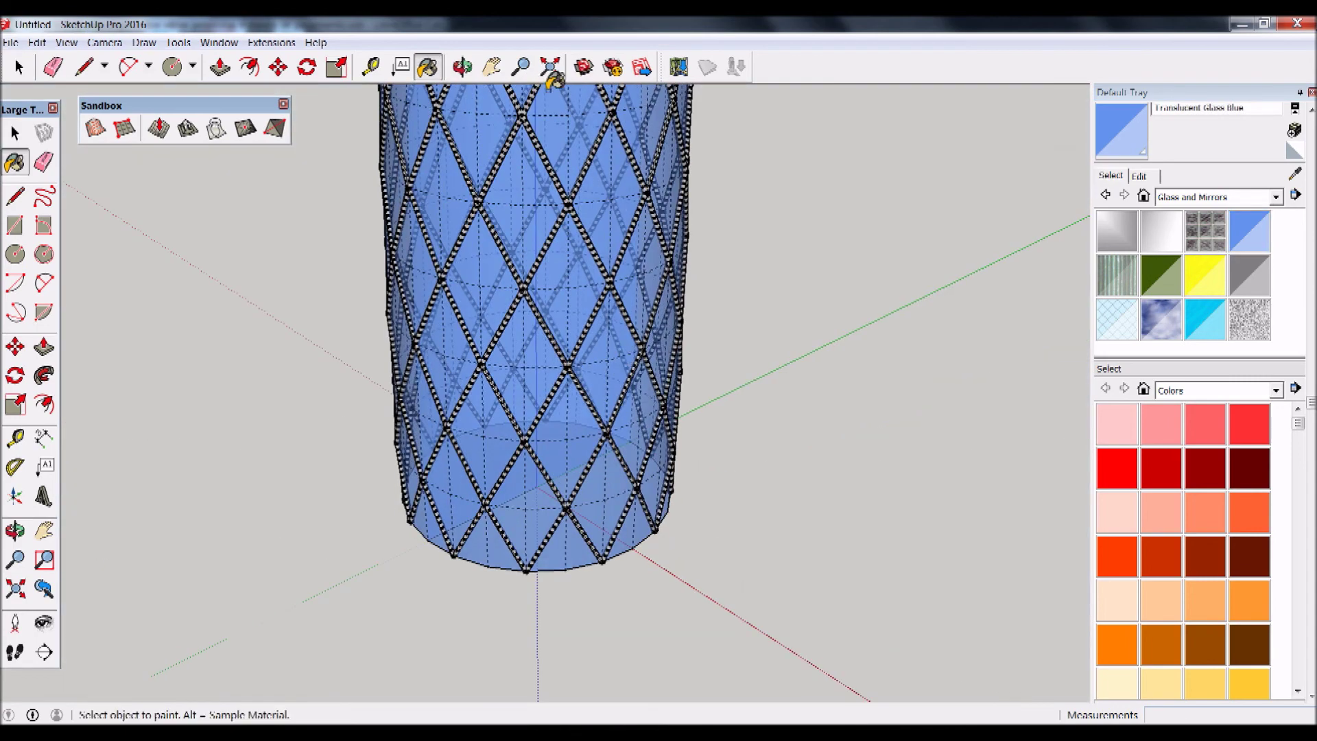
left_click(550, 66)
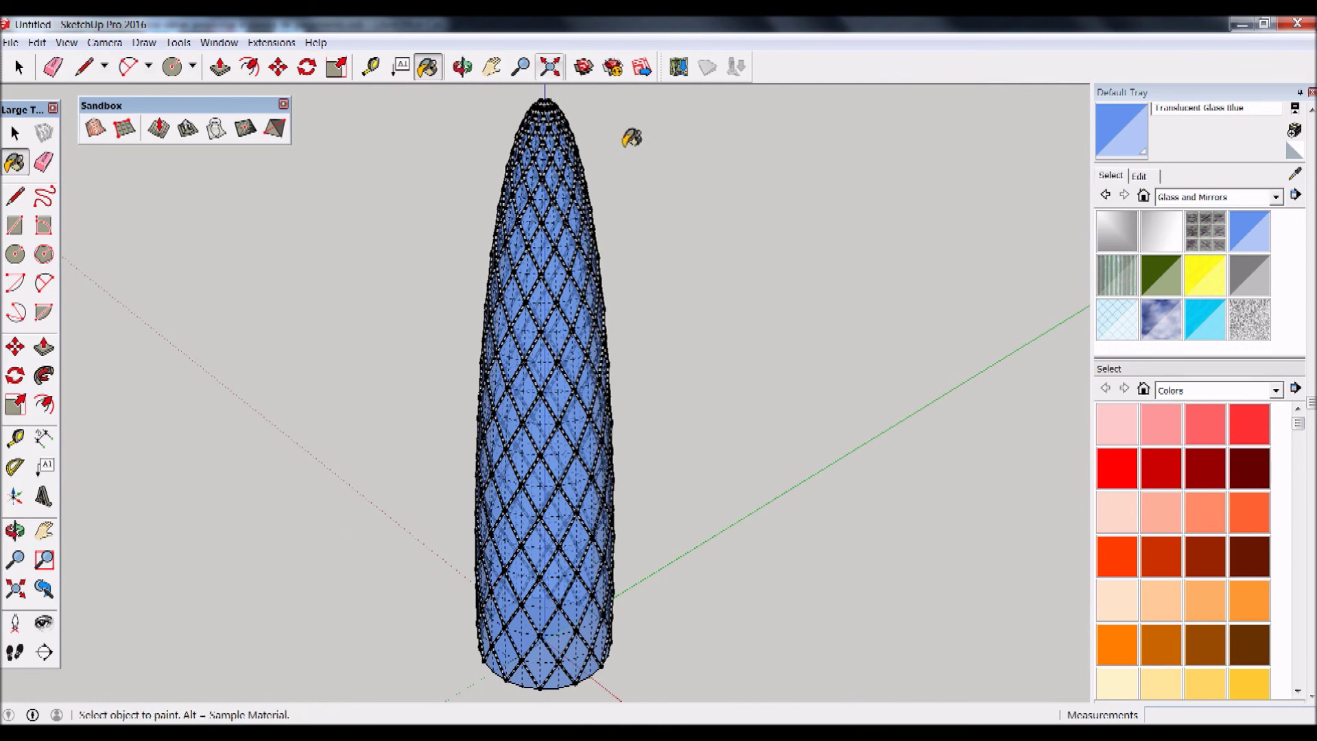
left_click(18, 66)
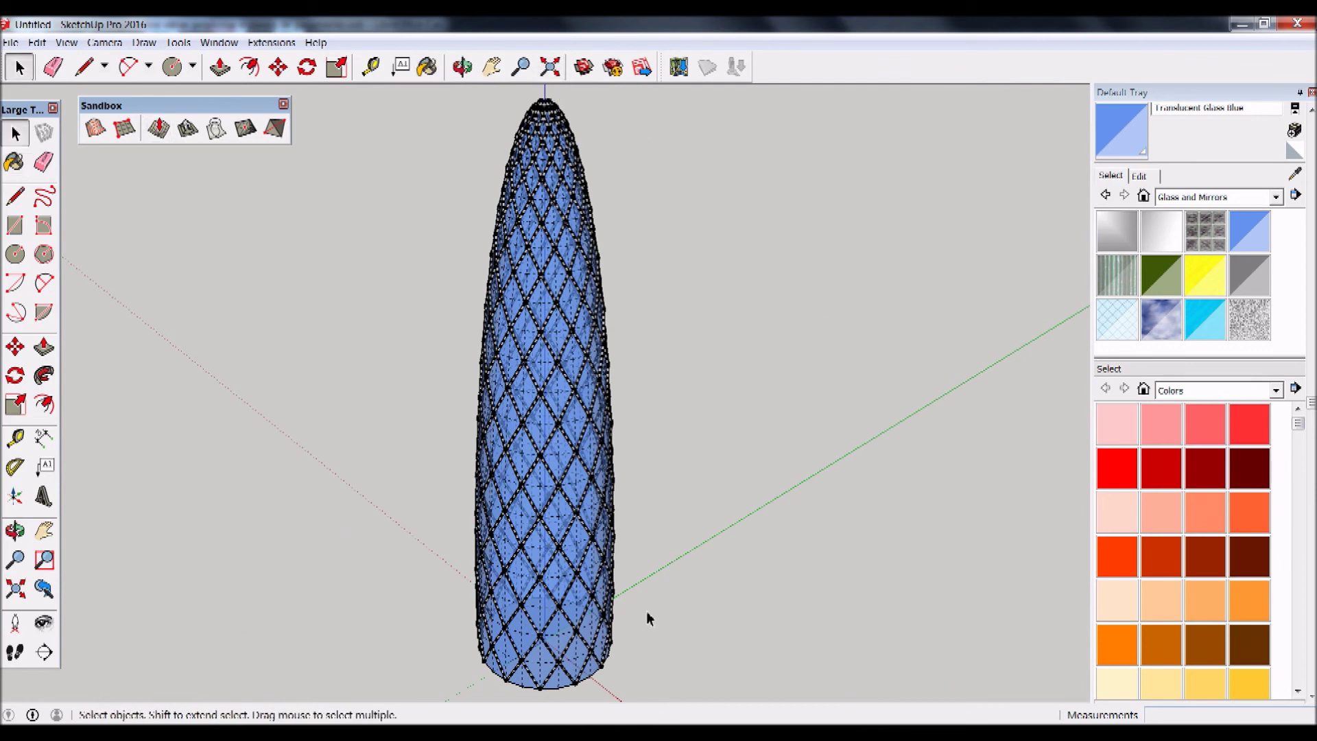
Zoom in on the tower base and undo an accidental erase of the blue glass.
mouse_move(647, 618)
middle_mouse_down()
mouse_move(745, 606)
mouse_move(678, 652)
mouse_move(660, 658)
mouse_move(688, 638)
mouse_move(638, 644)
mouse_move(548, 688)
mouse_move(546, 609)
mouse_move(621, 185)
middle_mouse_up()
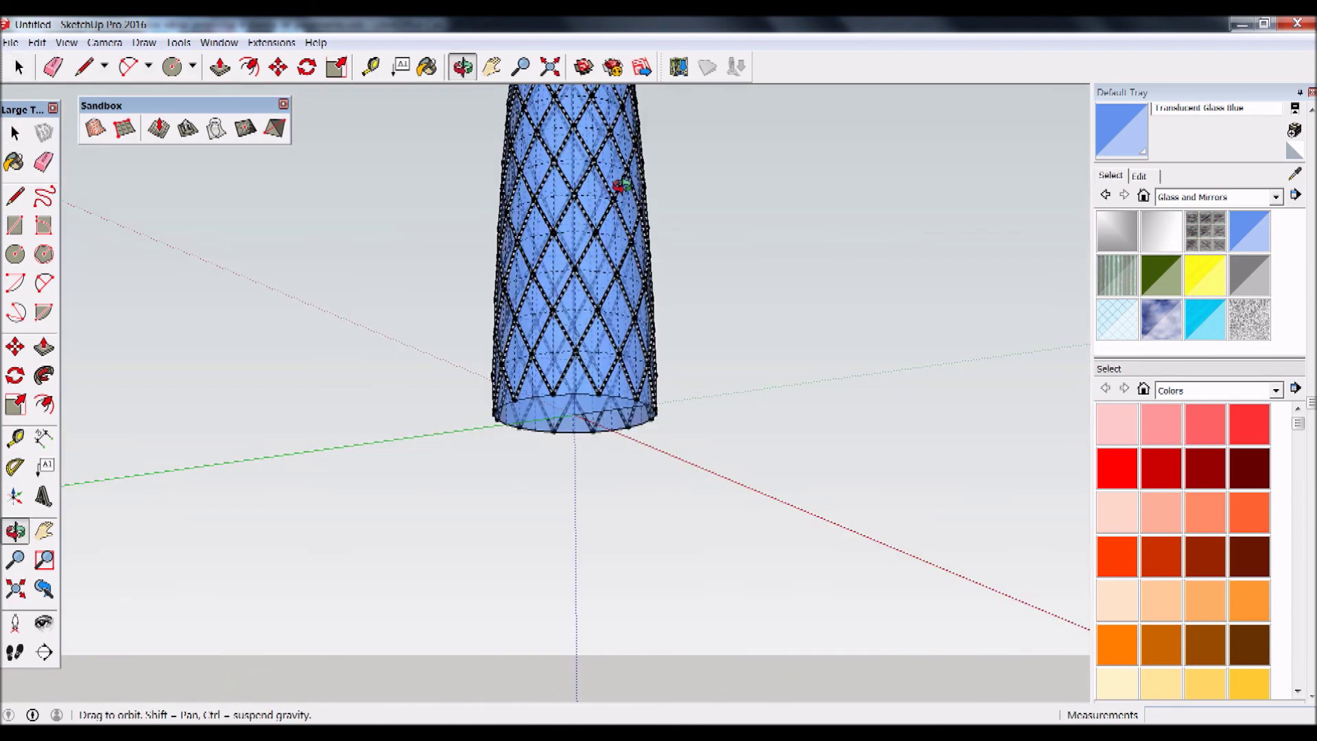
scroll(591, 436, "up", 2)
scroll(591, 435, "up", 2)
scroll(591, 433, "up", 2)
scroll(593, 432, "up", 2)
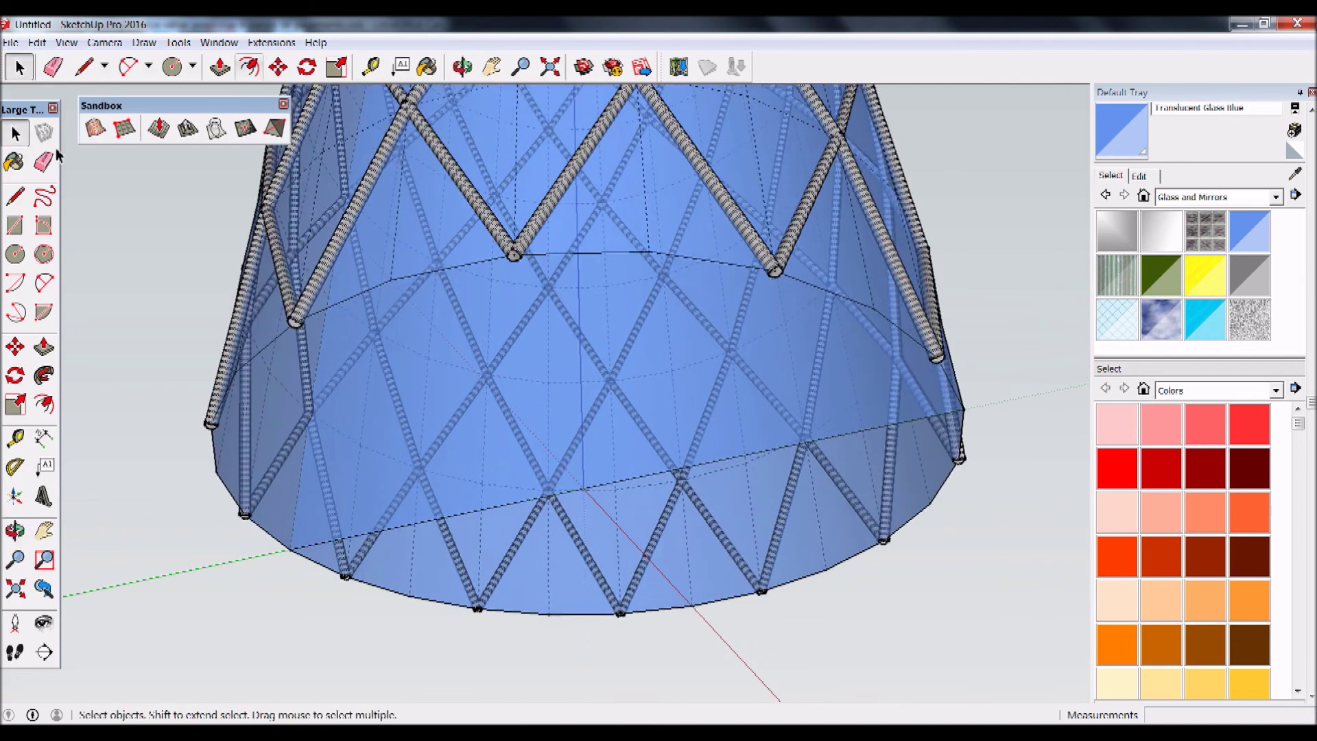
left_click(44, 162)
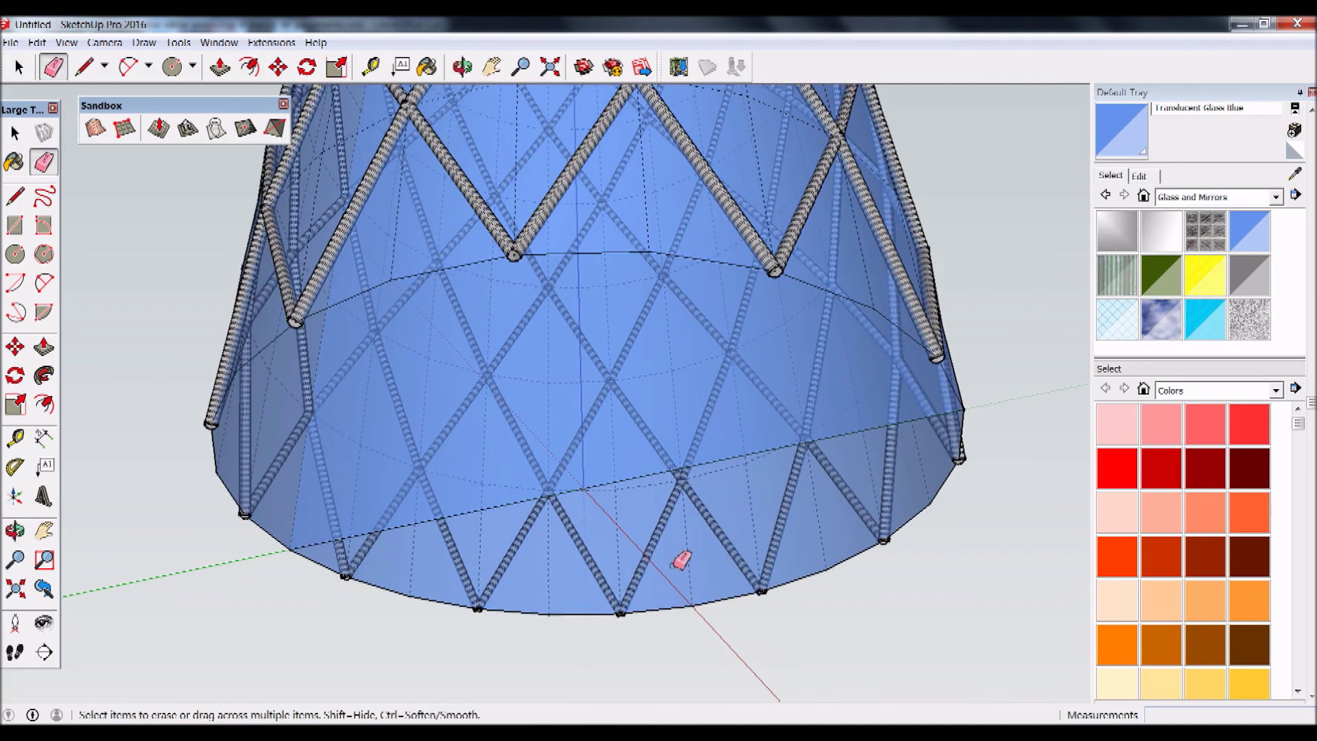
left_click(641, 476)
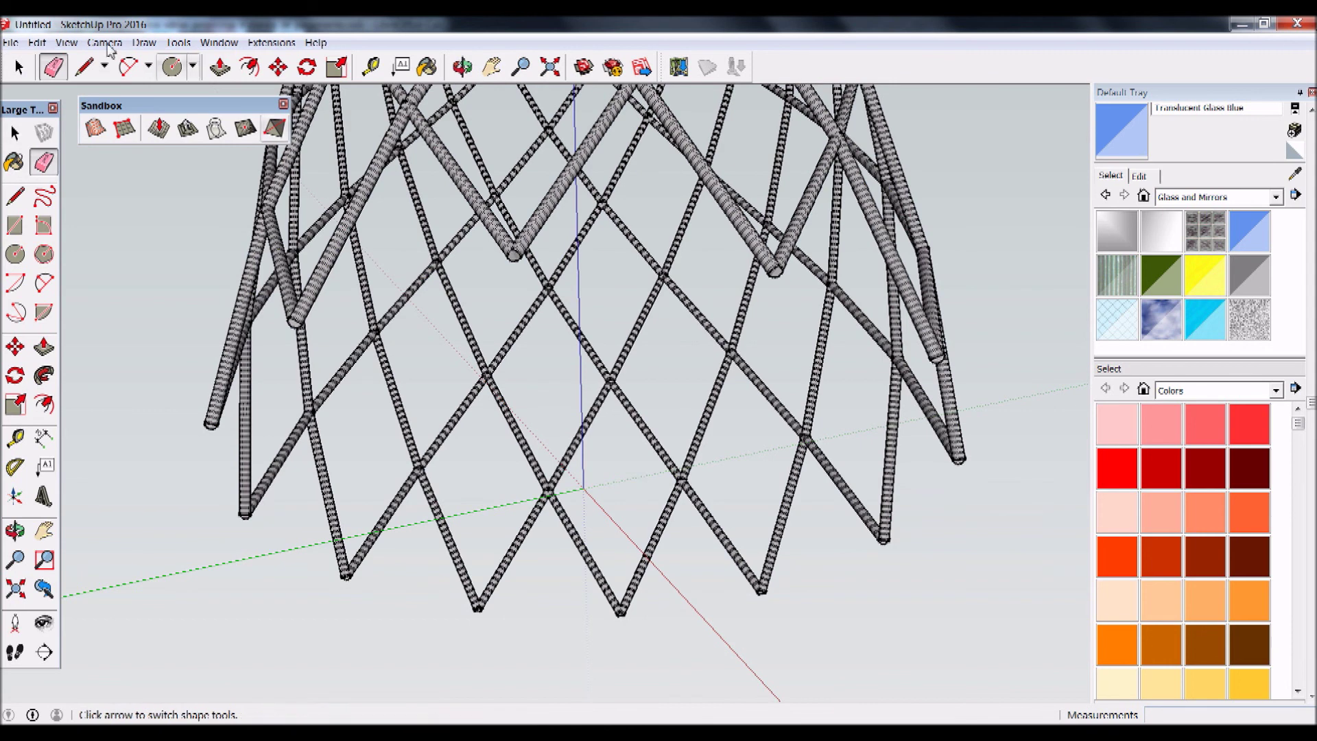
left_click(37, 43)
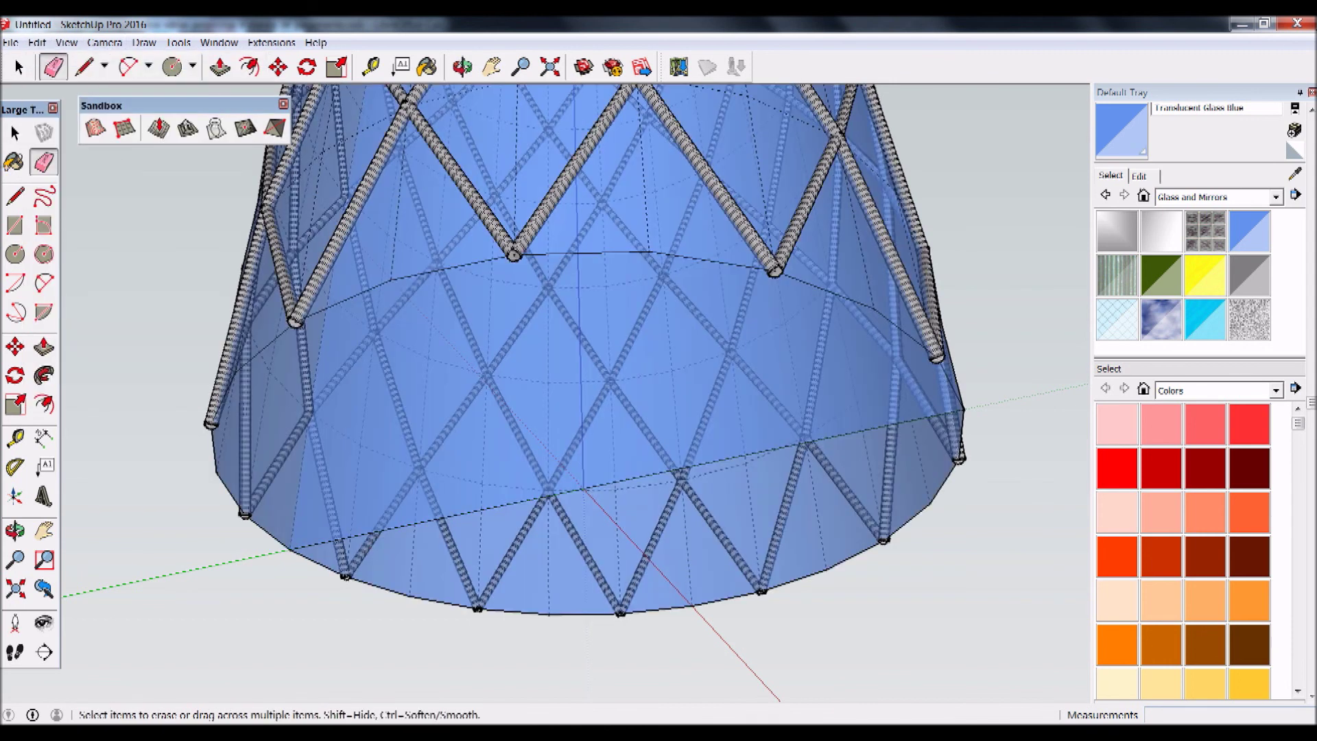
left_click(14, 132)
Inside the glass group, erase the edge across the base face to leave it open.
double_click(494, 406)
left_click(497, 407)
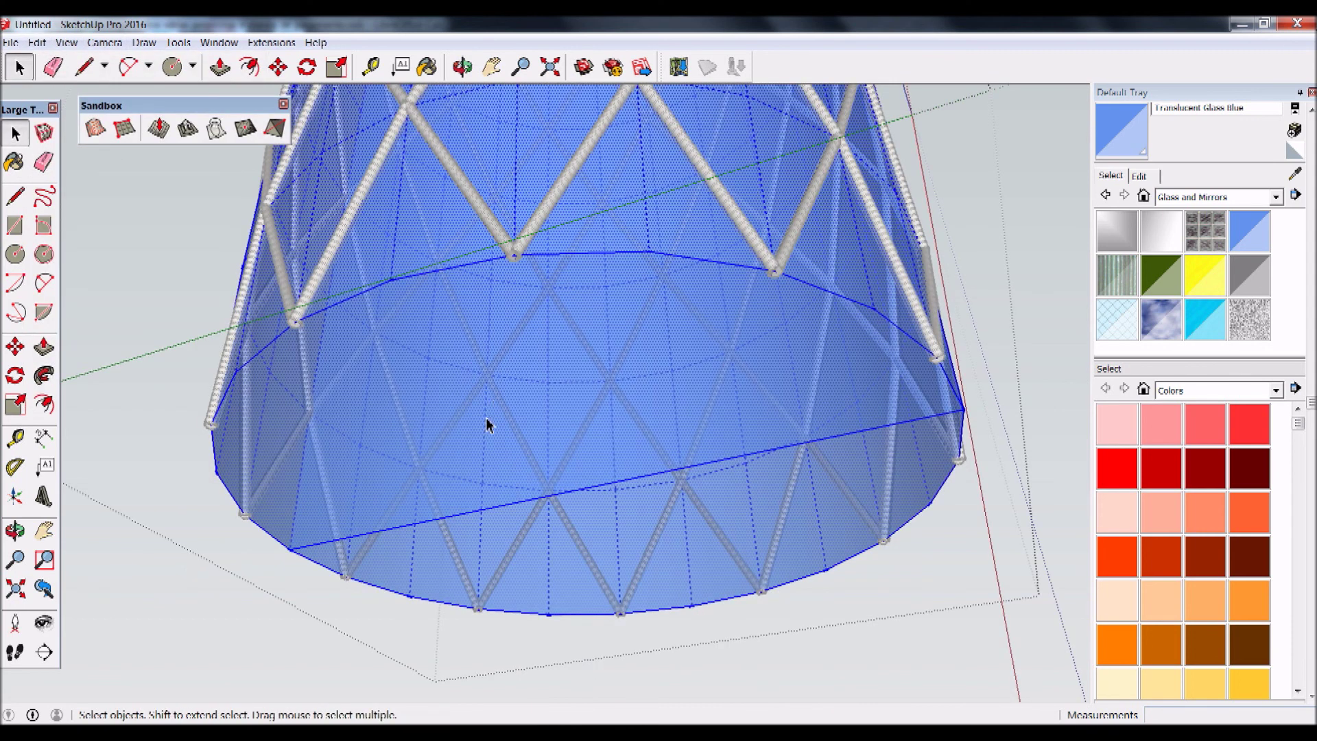
left_click(43, 162)
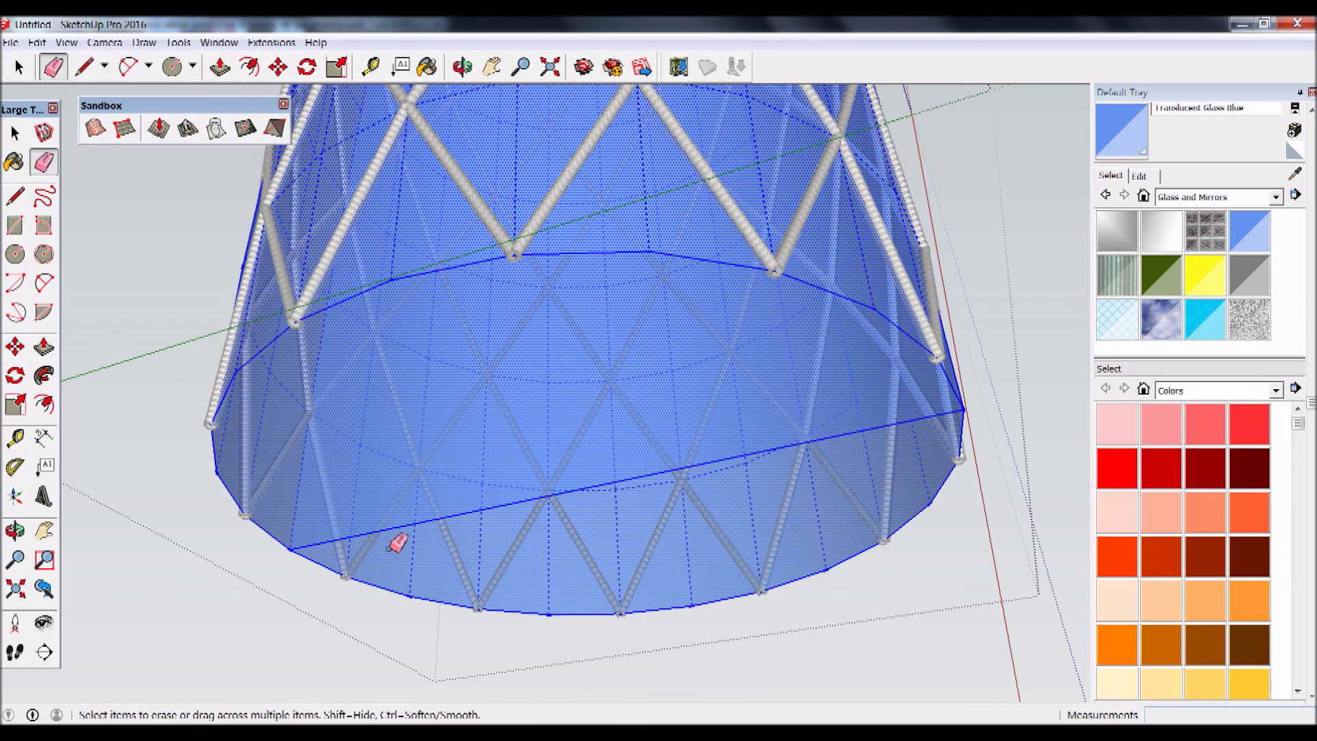
left_click(398, 528)
mouse_move(424, 509)
middle_mouse_down()
mouse_move(553, 536)
mouse_move(568, 448)
middle_mouse_up()
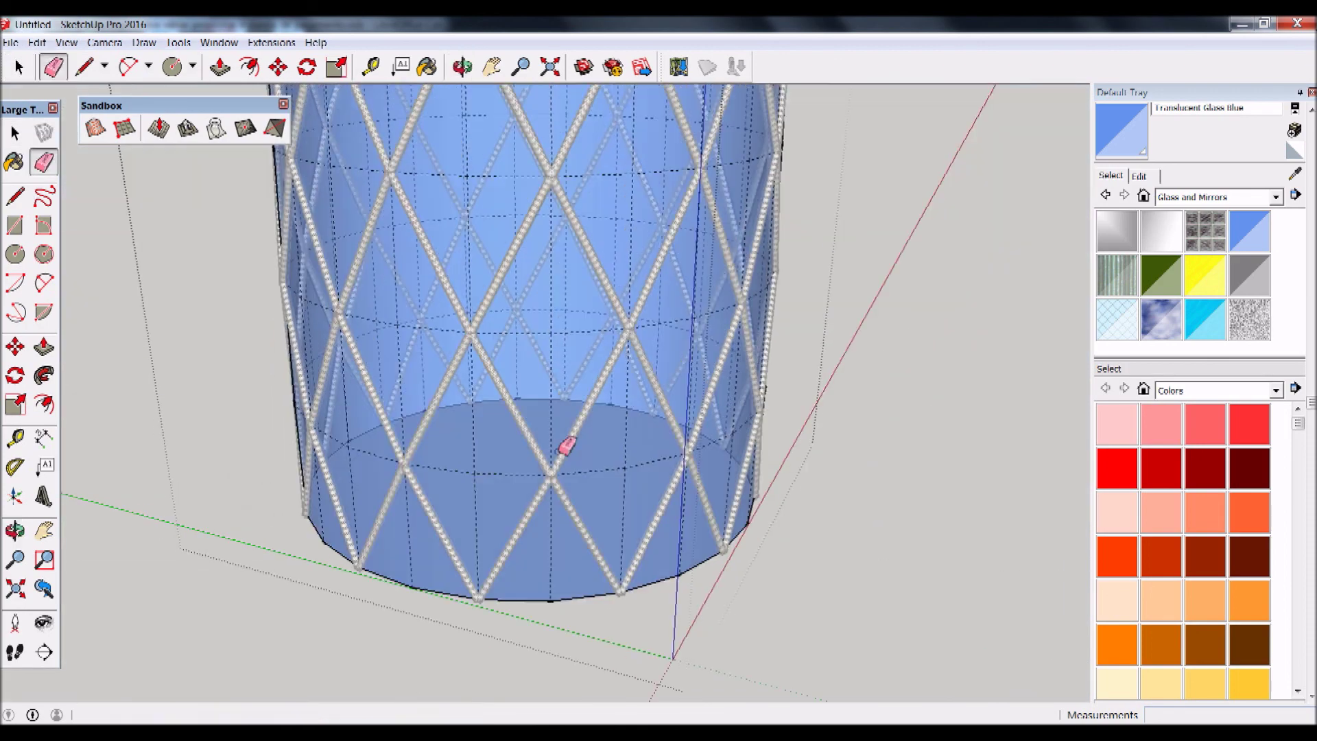
left_click(16, 133)
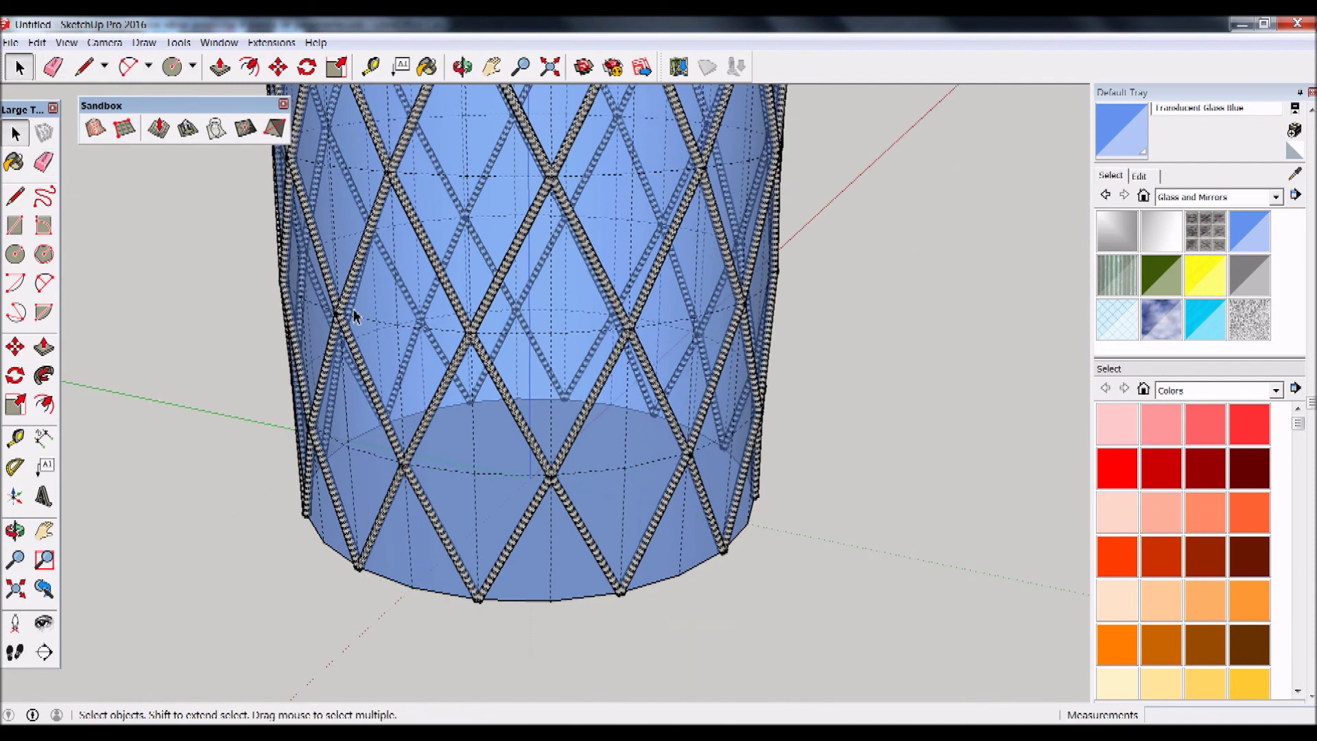
middle_click_drag(355, 316, 379, 302)
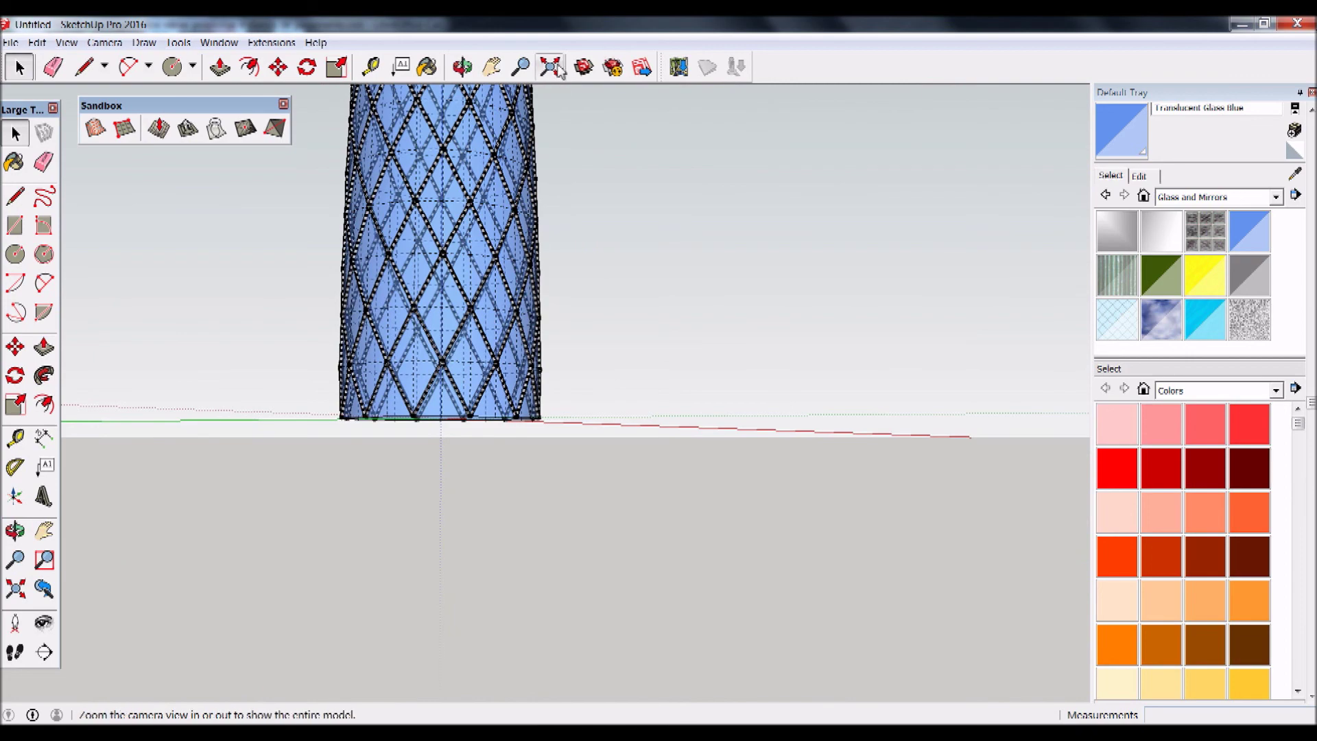
Zoom out and orbit to show the complete tower of aluminium lattice over blue glass.
scroll(538, 294, "down", 5)
scroll(538, 294, "up", 2)
mouse_move(671, 527)
middle_mouse_down()
mouse_move(731, 499)
mouse_move(722, 543)
mouse_move(685, 596)
mouse_move(659, 597)
mouse_move(770, 582)
middle_mouse_up()
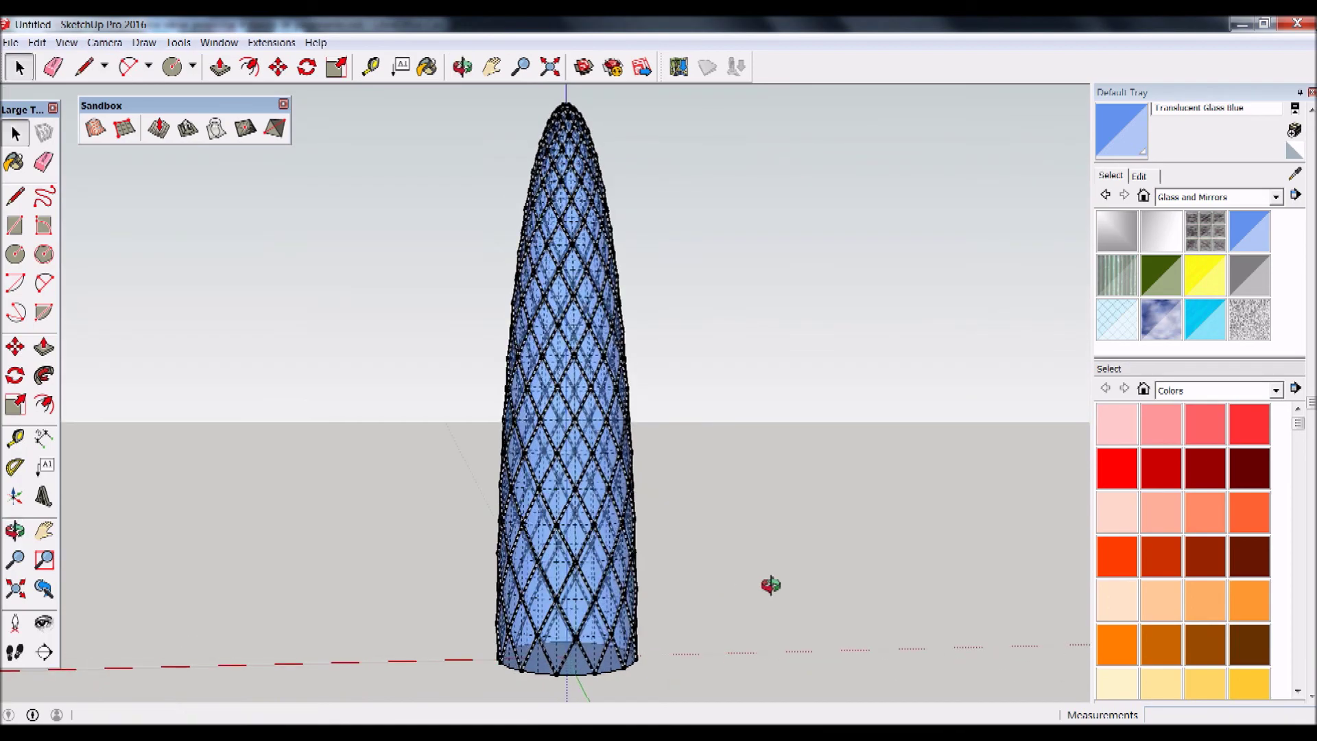